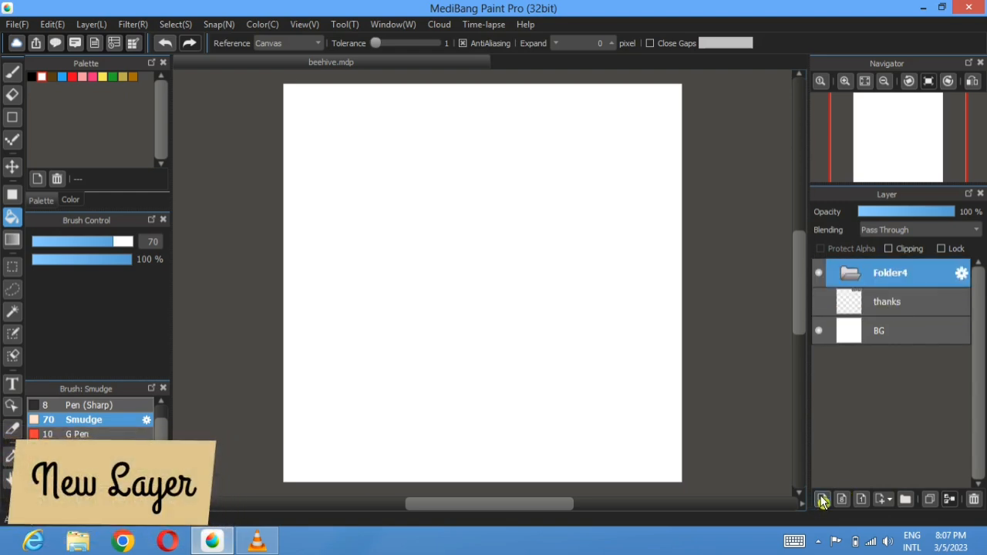
Step: On a new layer in Folder4, draw a gold rectangle with 100% round corners, about 2894 by 545 pixels, across the canvas's left half
left_click(820, 500)
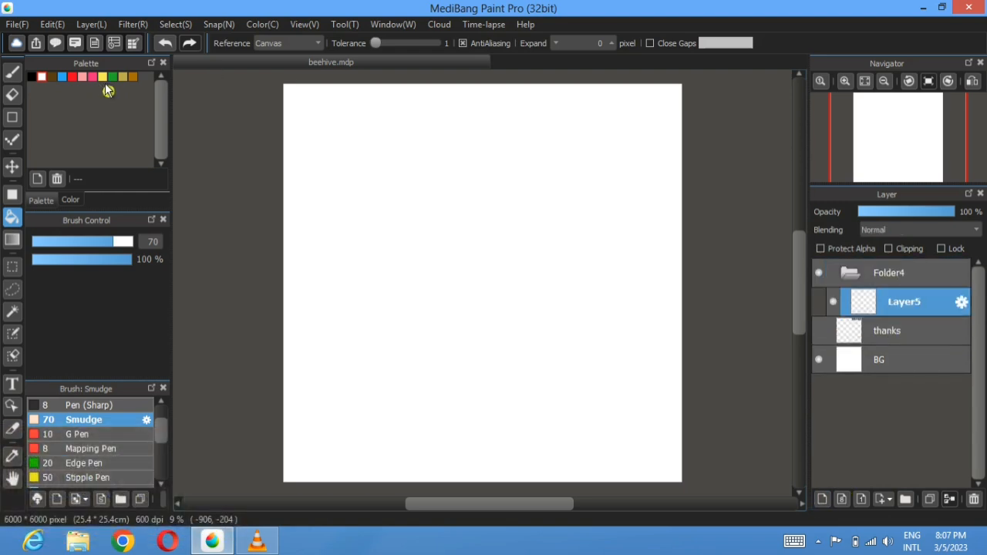
left_click(13, 197)
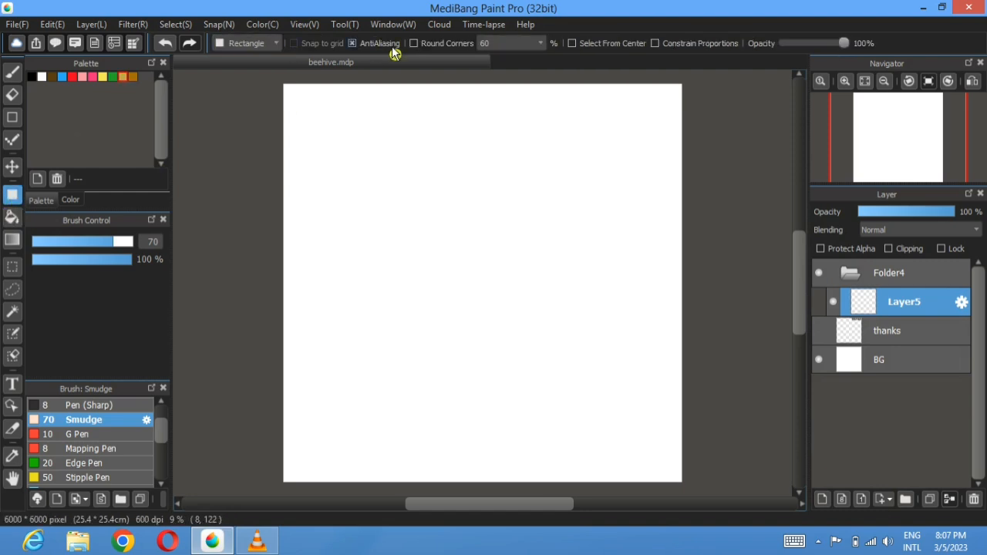
left_click(542, 43)
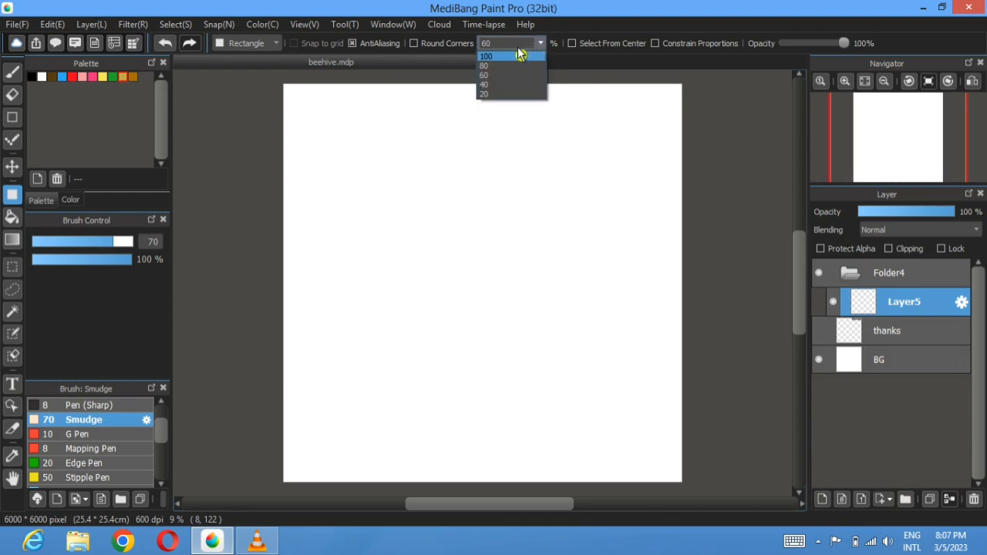
left_click(503, 55)
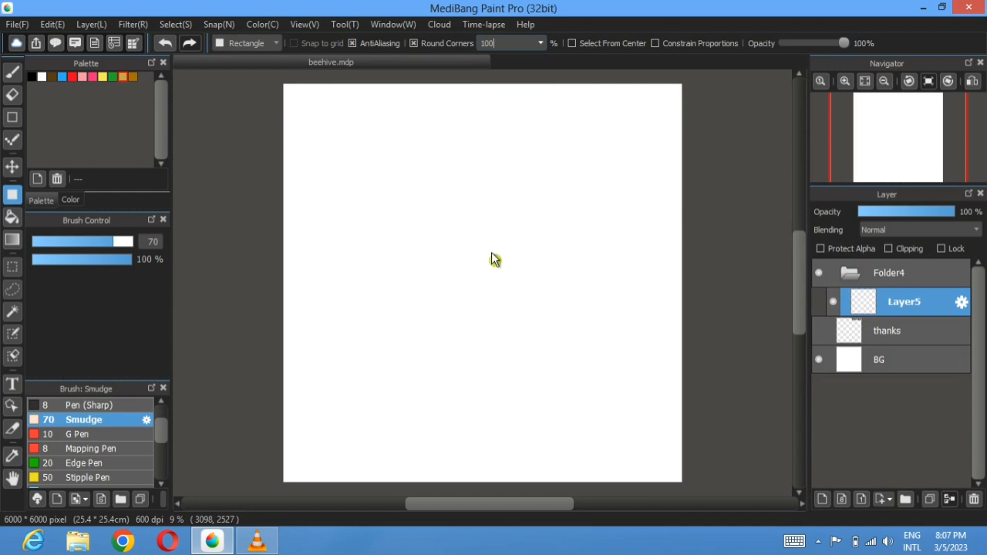
left_click_drag(490, 260, 298, 295)
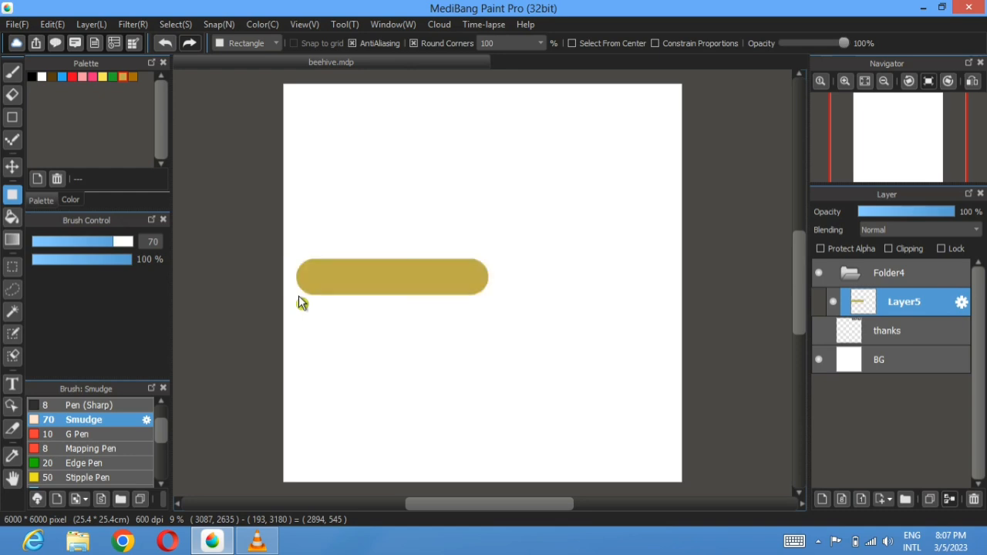
Step: Transform the gold bar to enlarge it, shift it towards the canvas centre, and stretch it wider
left_click(178, 26)
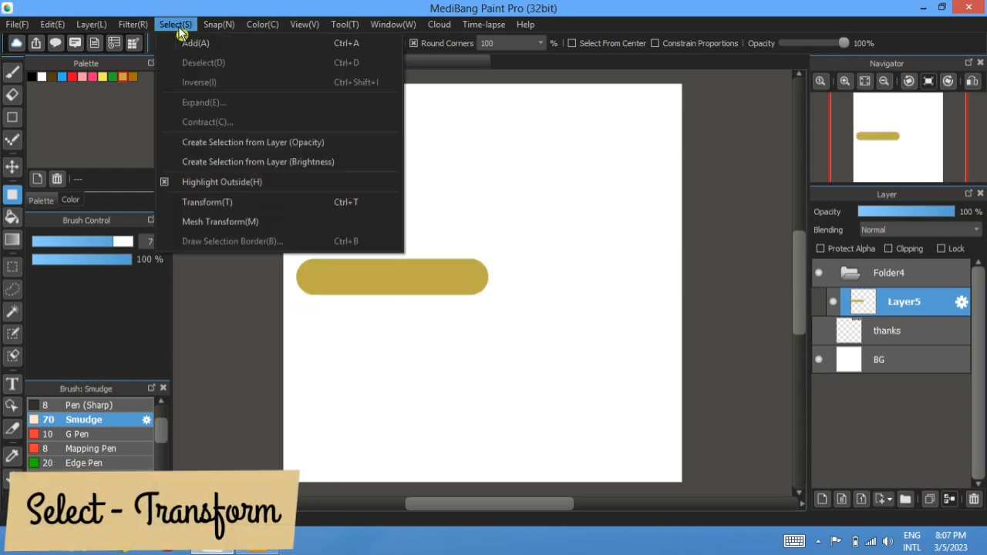
left_click(215, 204)
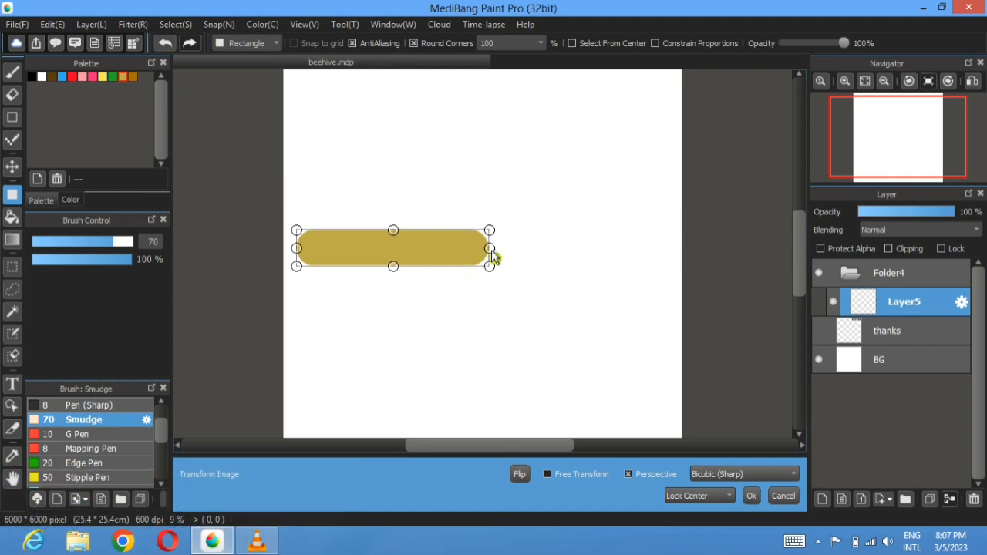
left_click_drag(491, 268, 503, 275)
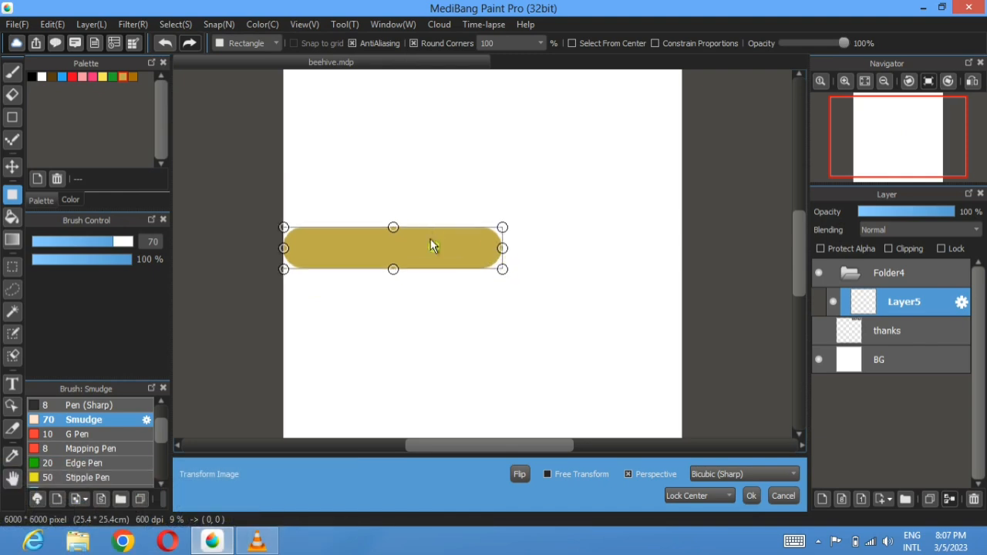
left_click_drag(441, 247, 511, 244)
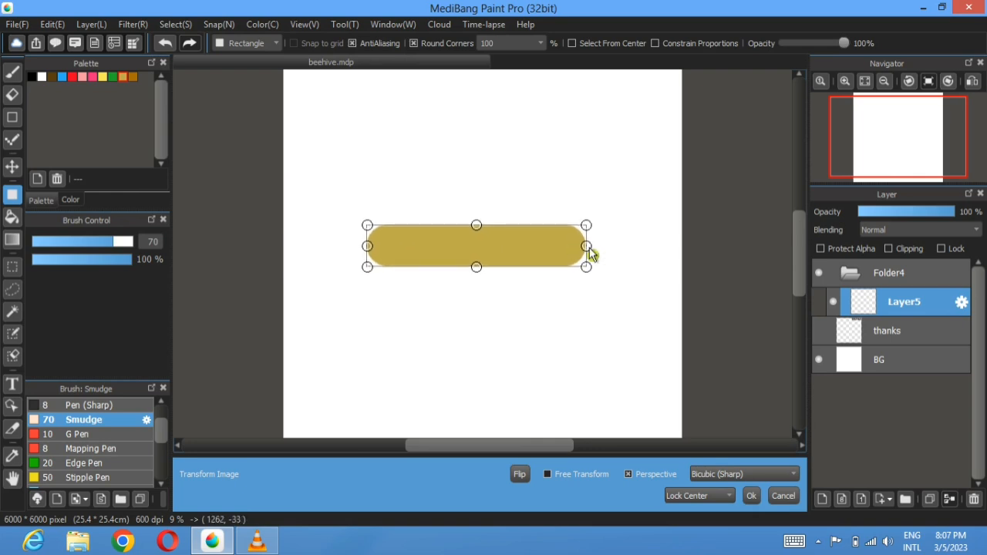
left_click_drag(589, 247, 602, 254)
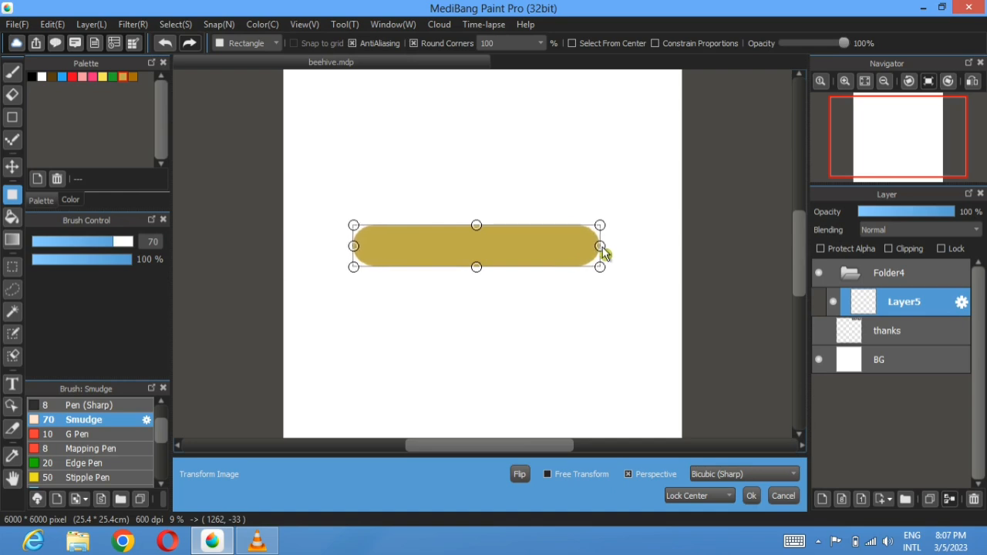
left_click(756, 496)
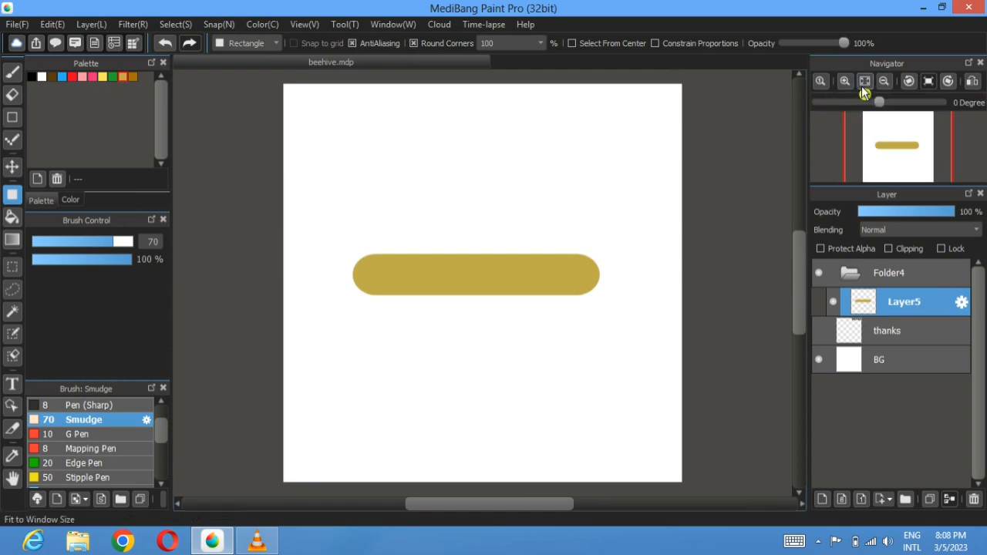
Step: Move the gold bar slightly right so it sits horizontally centred on the canvas
left_click(865, 82)
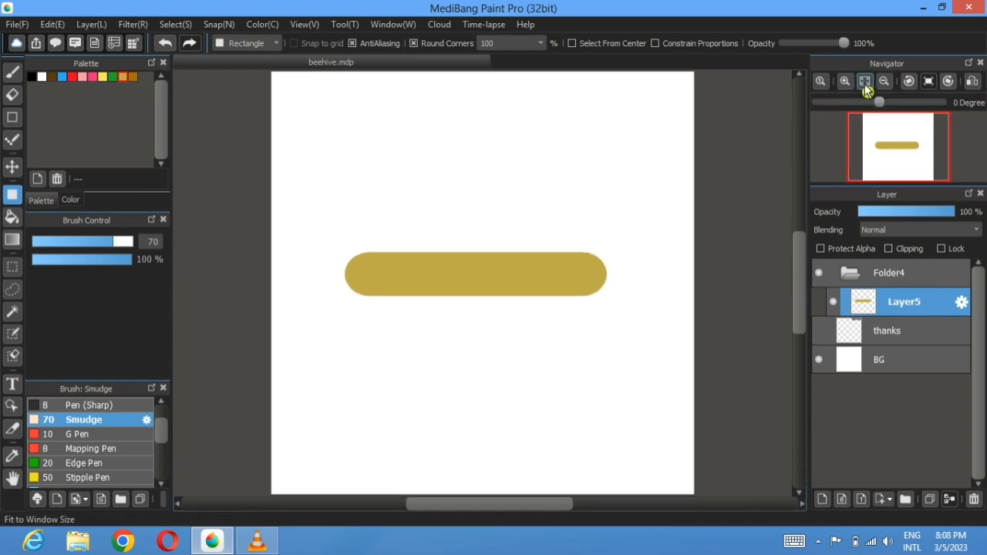
left_click(12, 167)
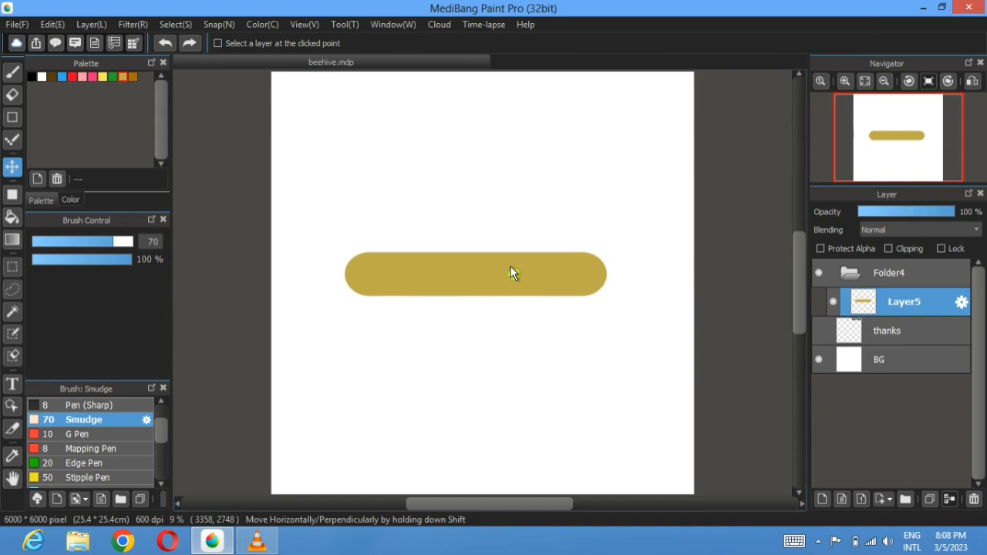
left_click_drag(511, 268, 527, 268)
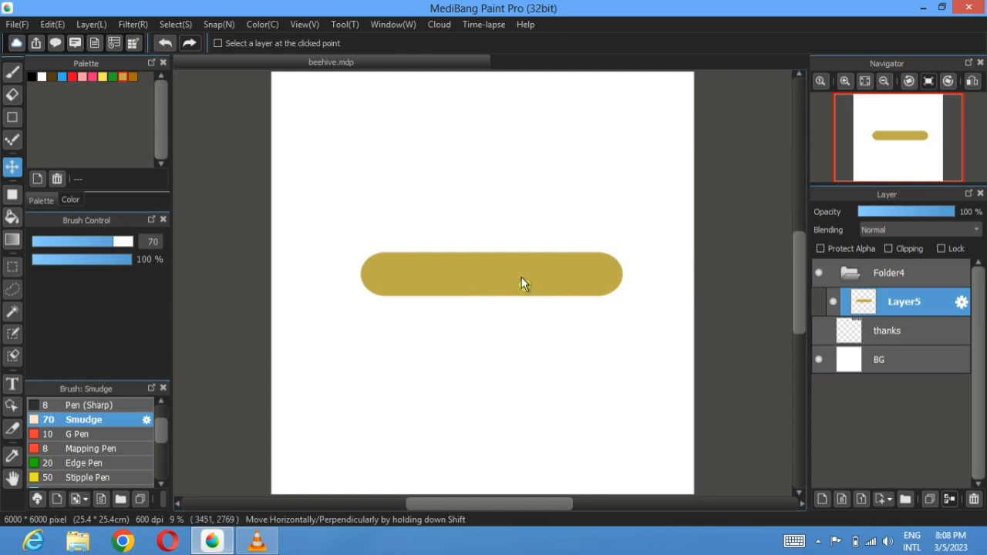
Step: Outline the gold bar with a black 20-pixel selection border on its boundary, using a Magic Wand selection, and deselect it
left_click(170, 25)
left_click(12, 312)
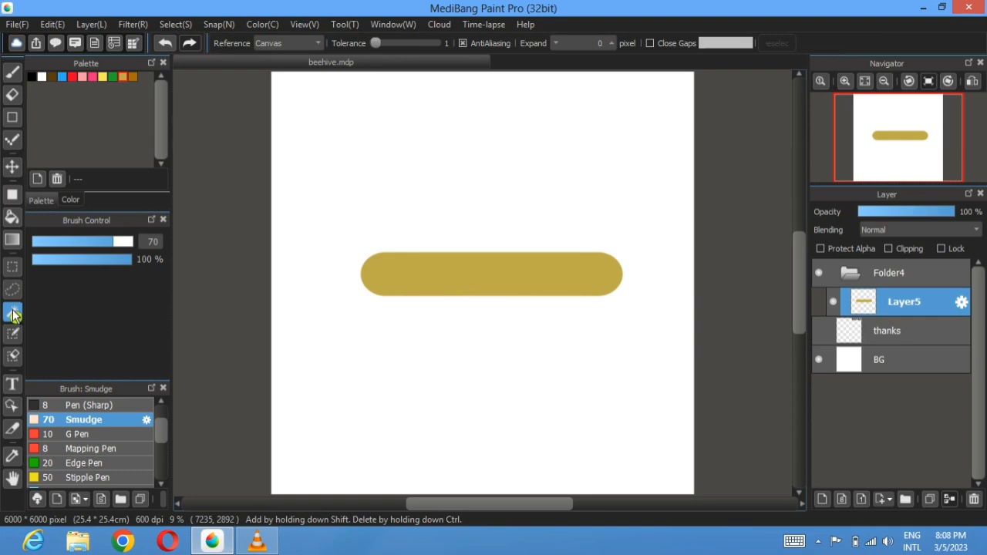
left_click(446, 280)
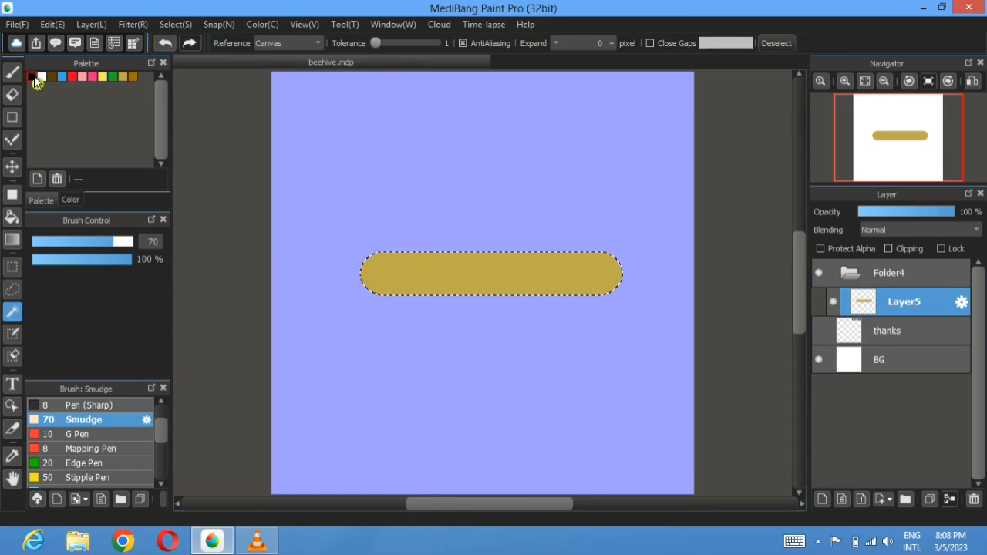
left_click(220, 25)
mouse_move(169, 24)
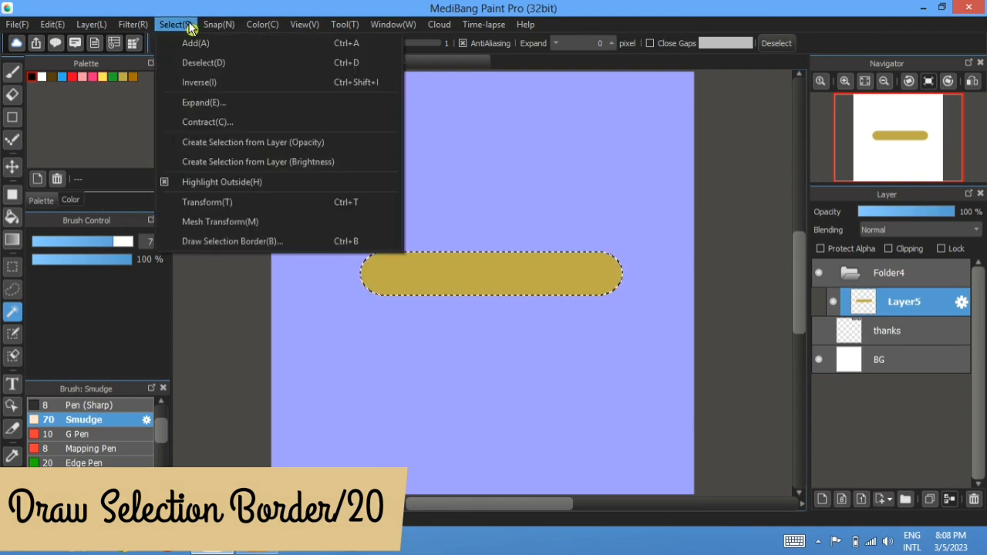
left_click(185, 241)
double_click(457, 287)
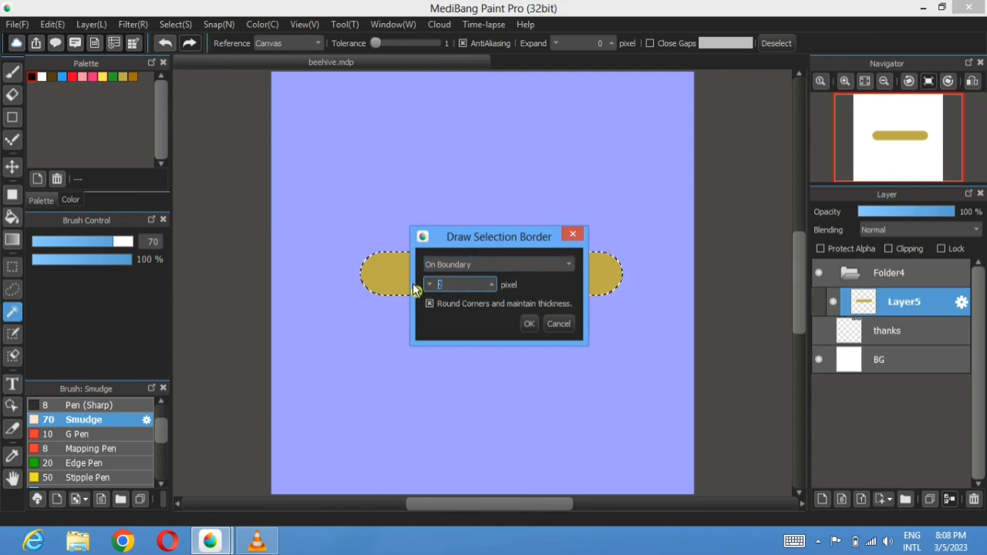
type("20")
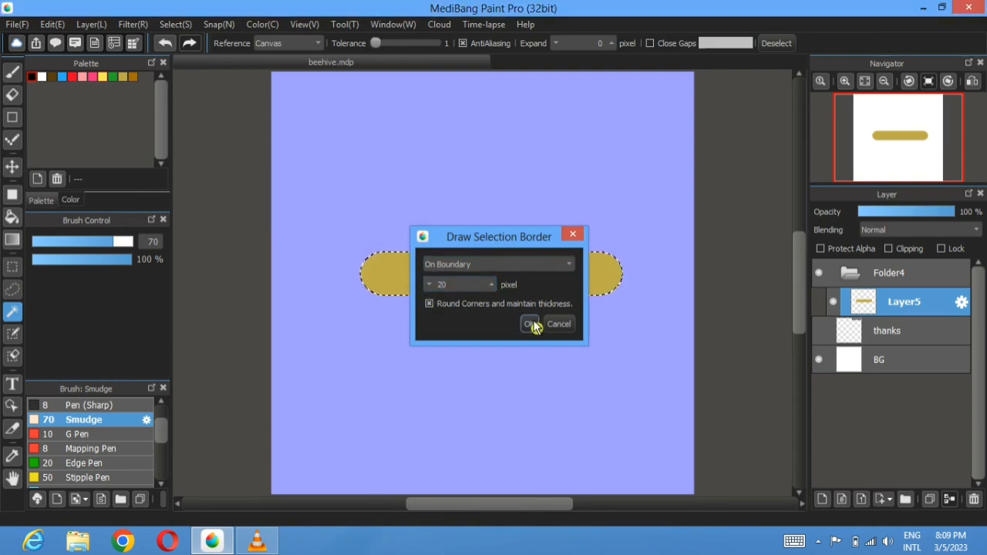
left_click(533, 324)
left_click(774, 44)
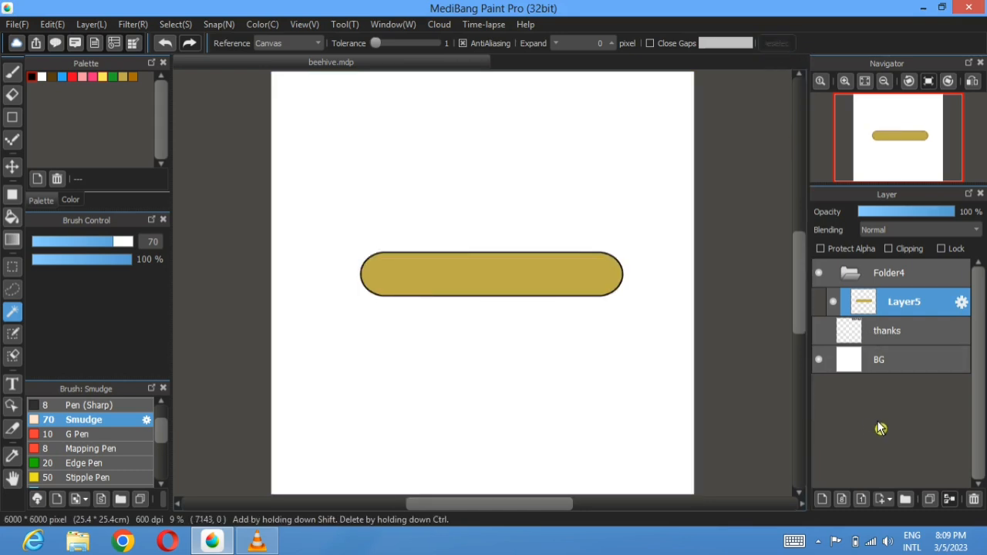
Step: Stack a duplicate of the outlined bar directly above the original and narrow it evenly about its centre
left_click(930, 499)
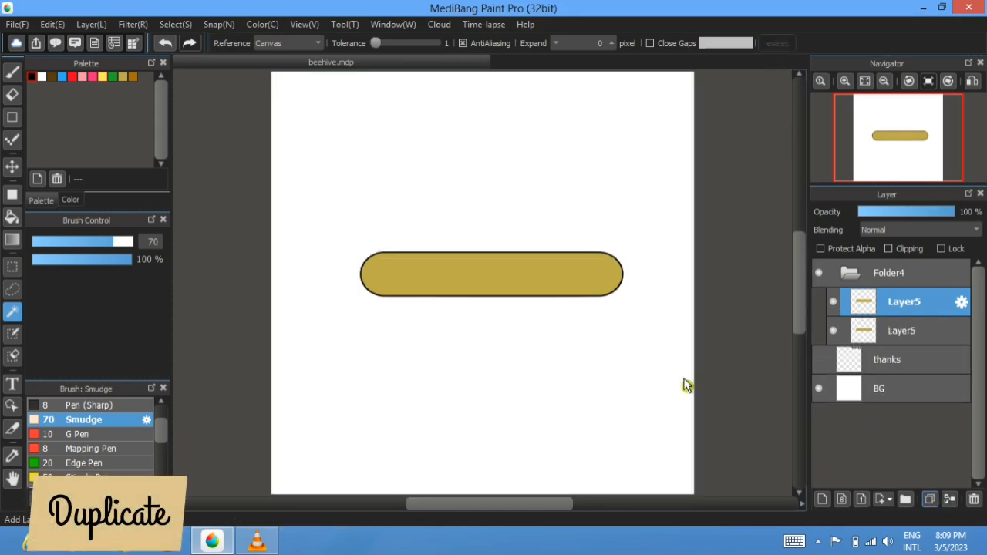
left_click(12, 166)
left_click_drag(509, 260, 505, 217)
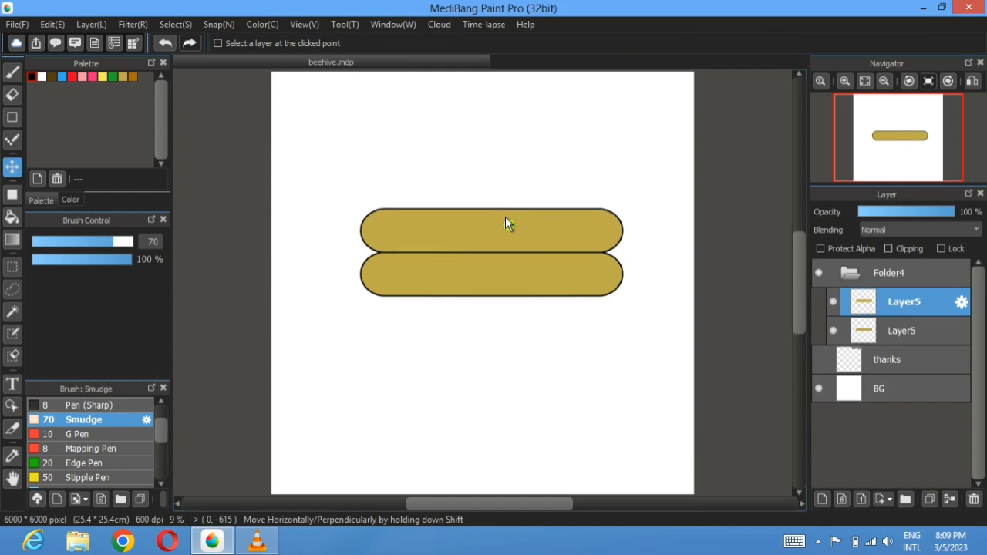
left_click(175, 25)
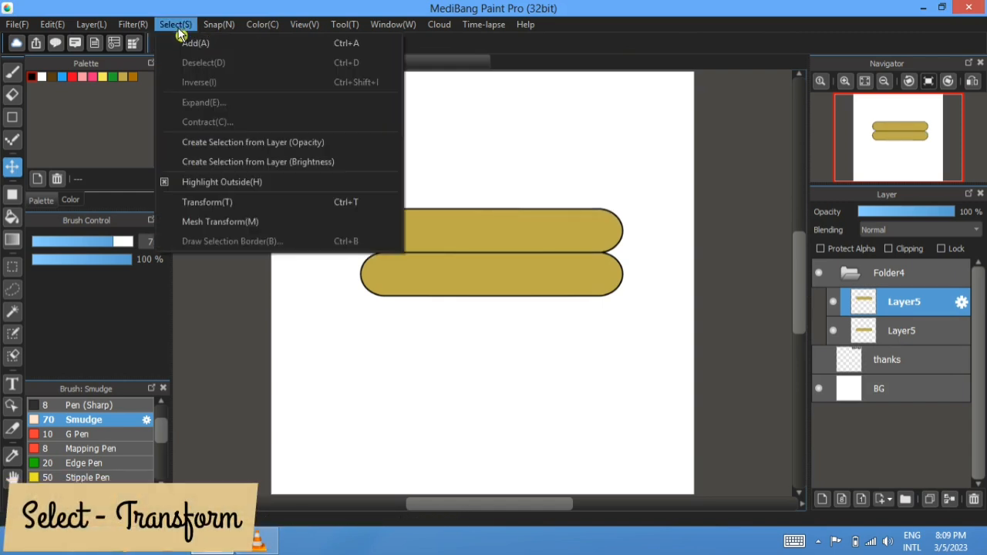
left_click(210, 203)
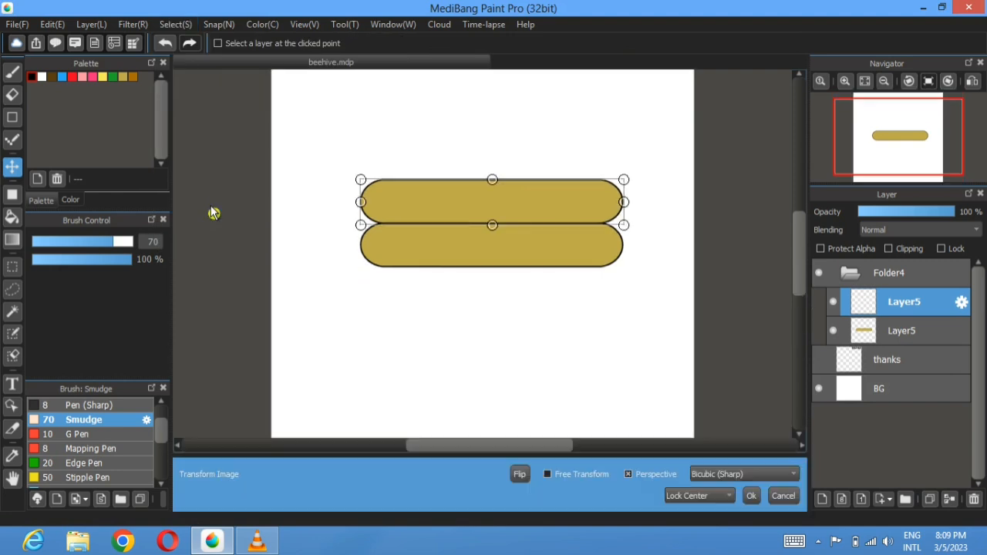
left_click_drag(362, 207, 389, 206)
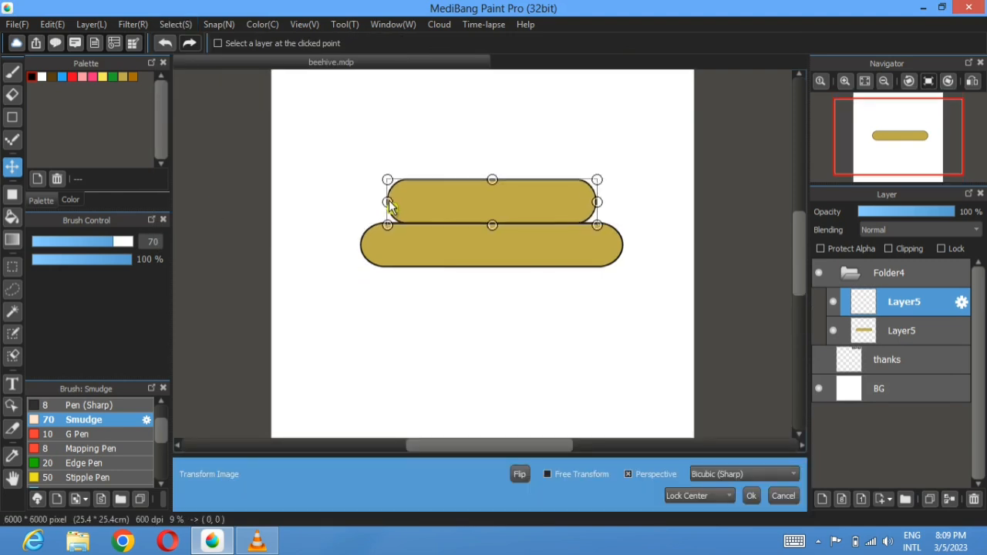
left_click(752, 497)
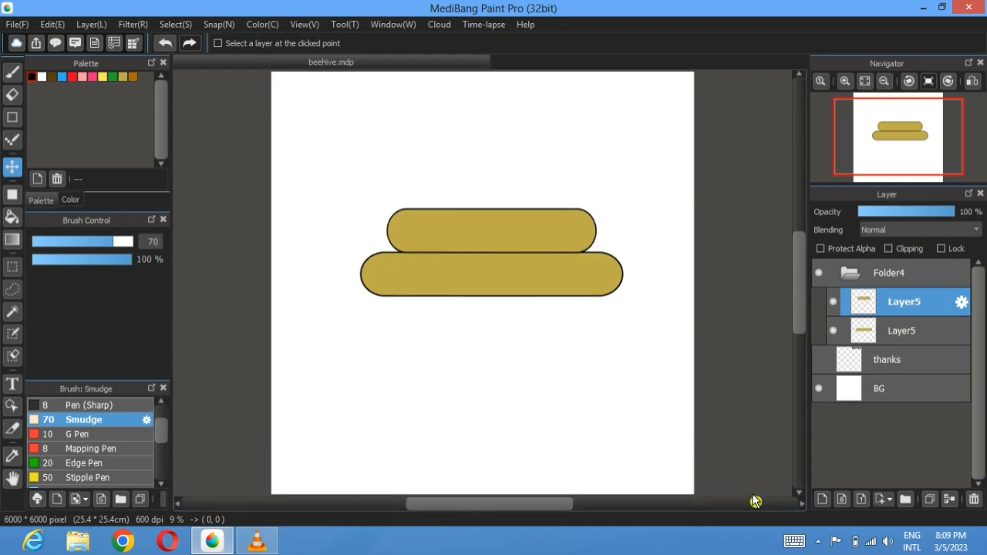
Step: Stack a duplicate of the second bar on top as a third tier, reduced in both width and height
left_click(929, 499)
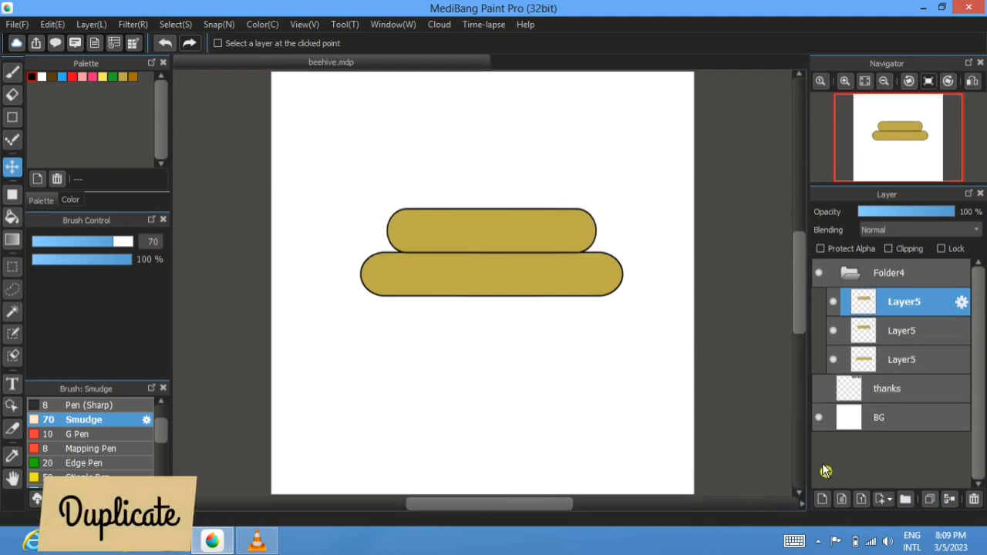
left_click_drag(494, 231, 494, 193)
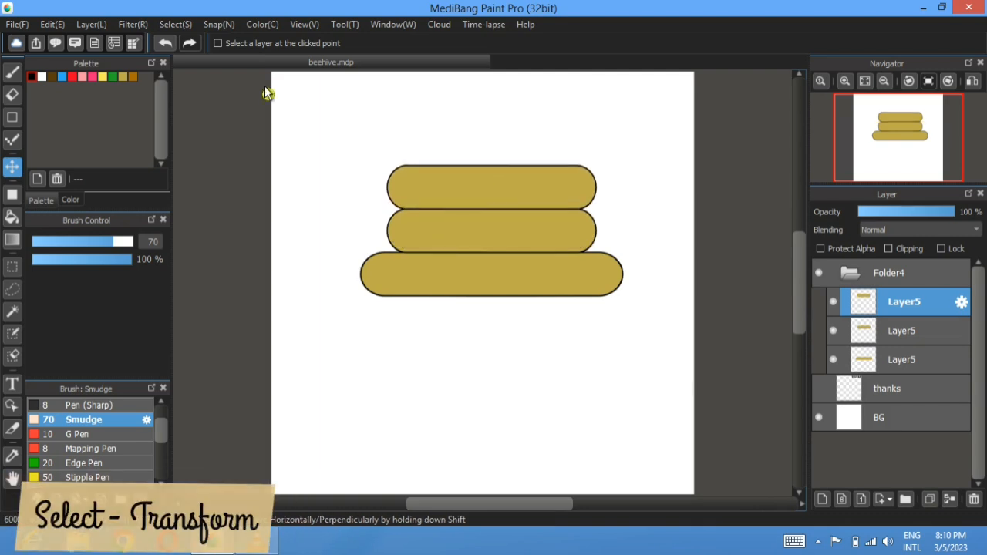
left_click(172, 26)
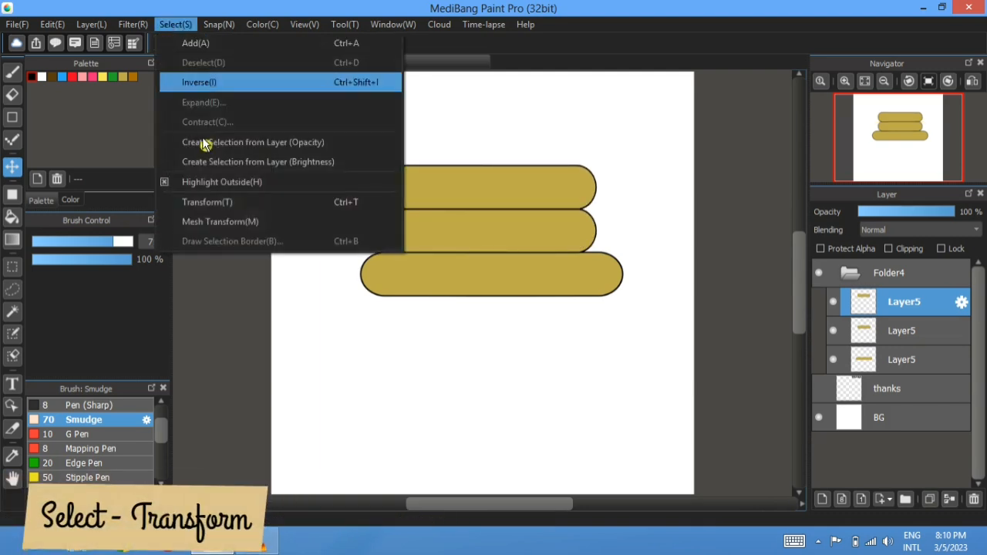
left_click(209, 203)
left_click_drag(390, 162, 428, 161)
left_click_drag(494, 137, 480, 166)
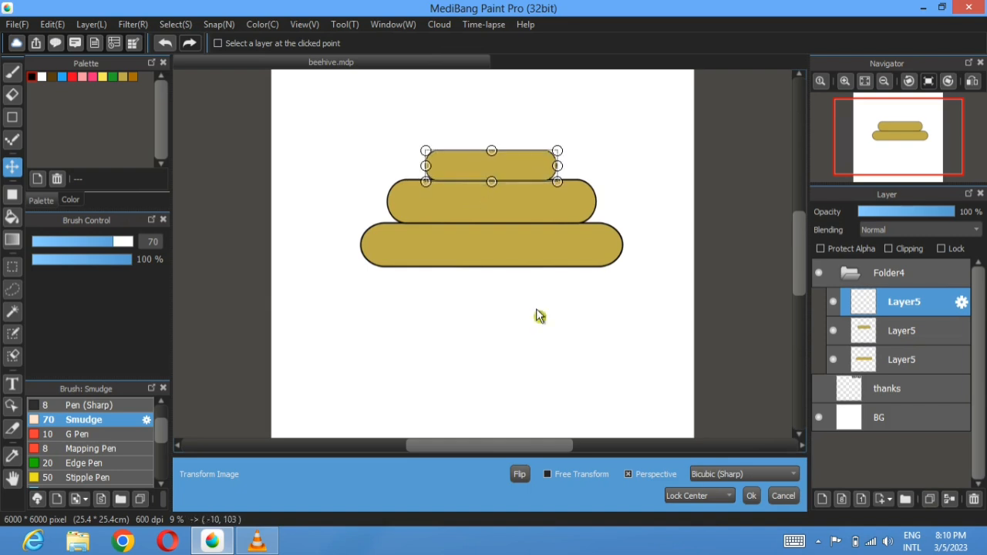
left_click(752, 496)
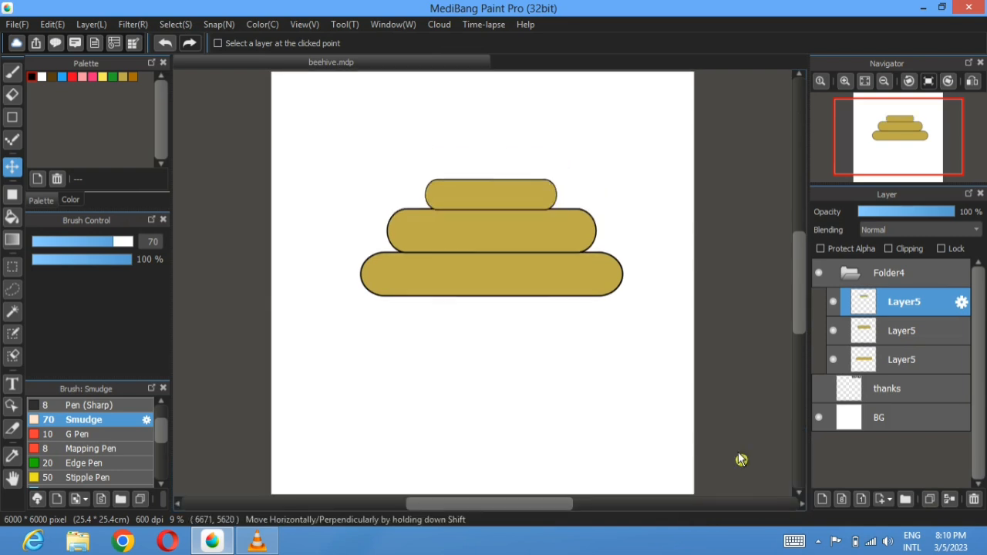
Step: Nudge the middle bar about 9 pixels left to align it with the other tiers
scroll(479, 220, "up", 5)
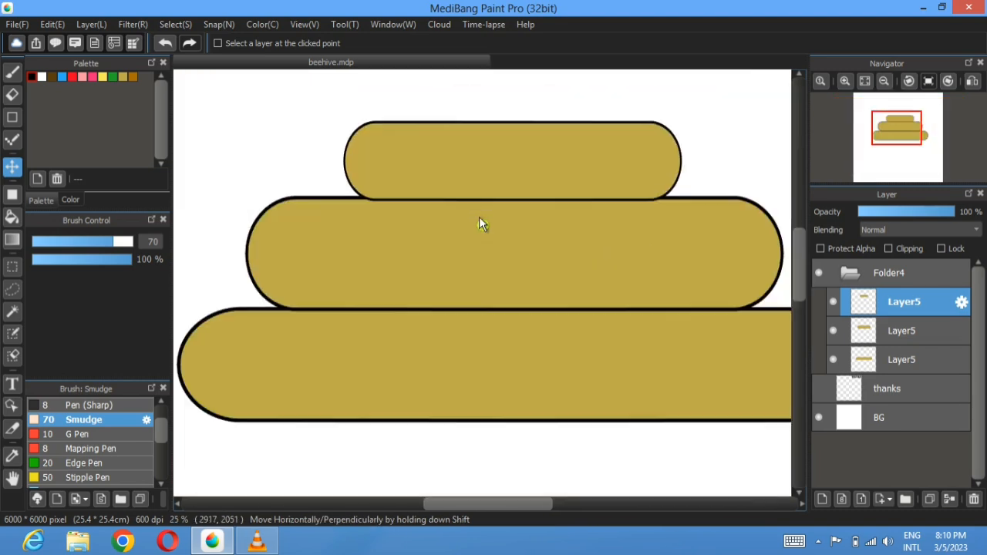
scroll(479, 222, "up", 1)
left_click(940, 340)
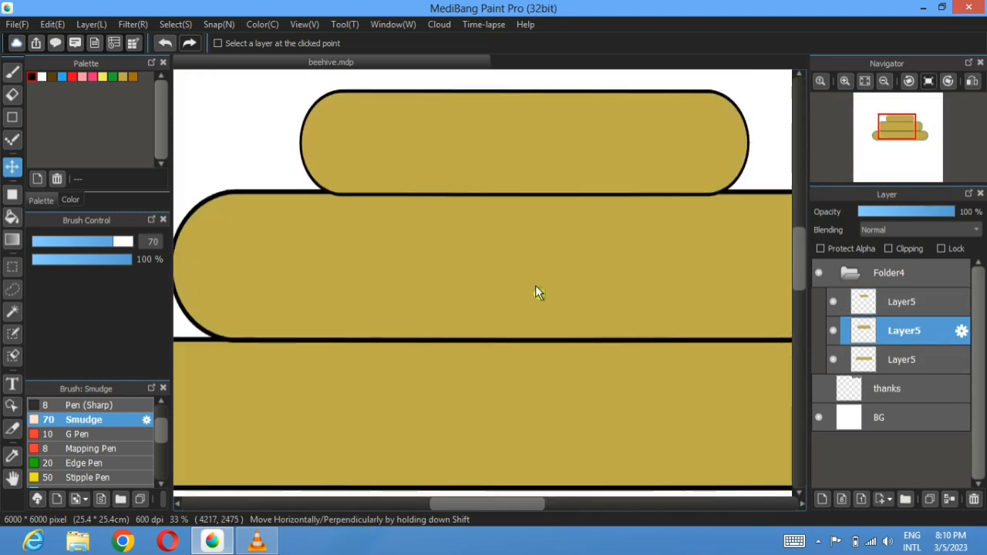
left_click_drag(530, 282, 527, 282)
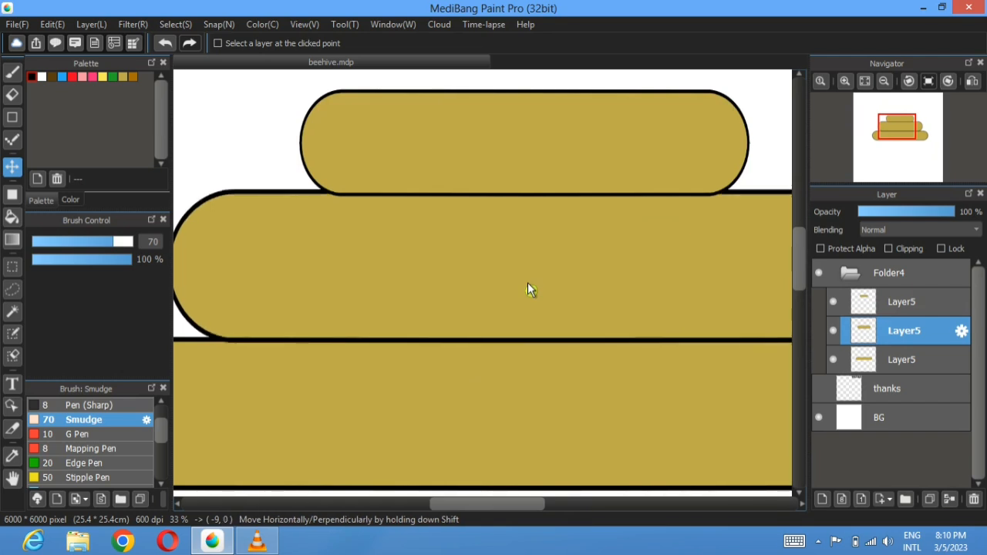
Step: Nudge the top bar slightly upward so its lower outline overlaps the upper outline of the bar beneath it
left_click(903, 302)
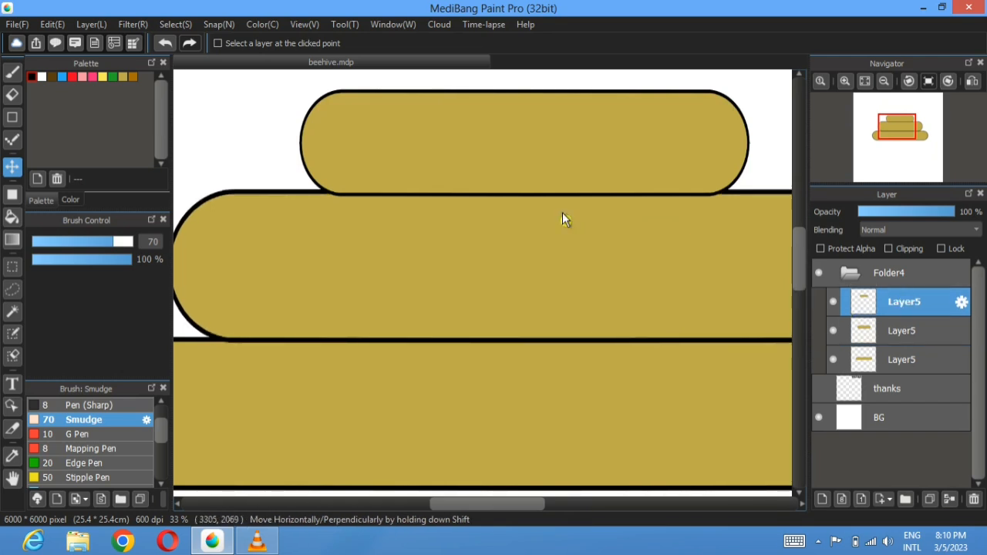
left_click_drag(541, 176, 542, 173)
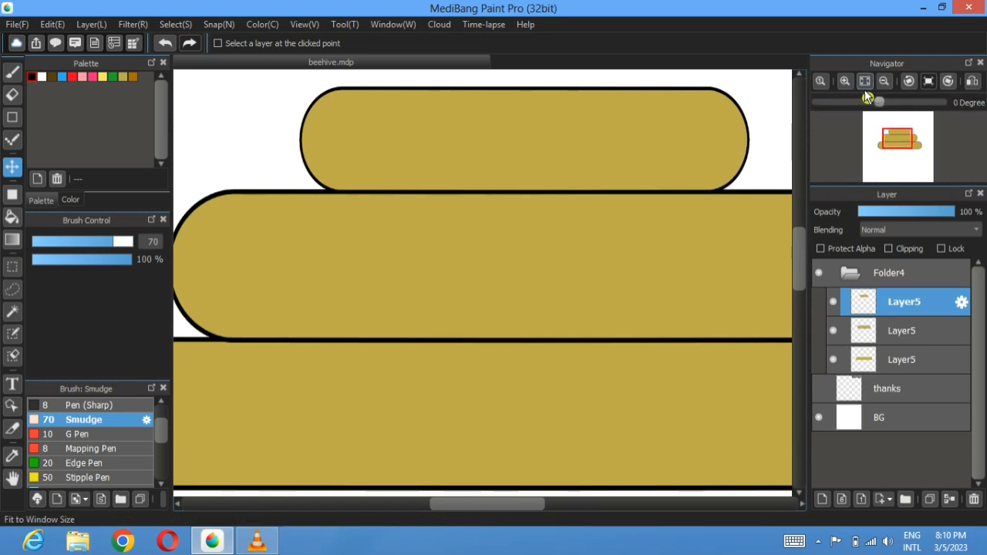
left_click(865, 81)
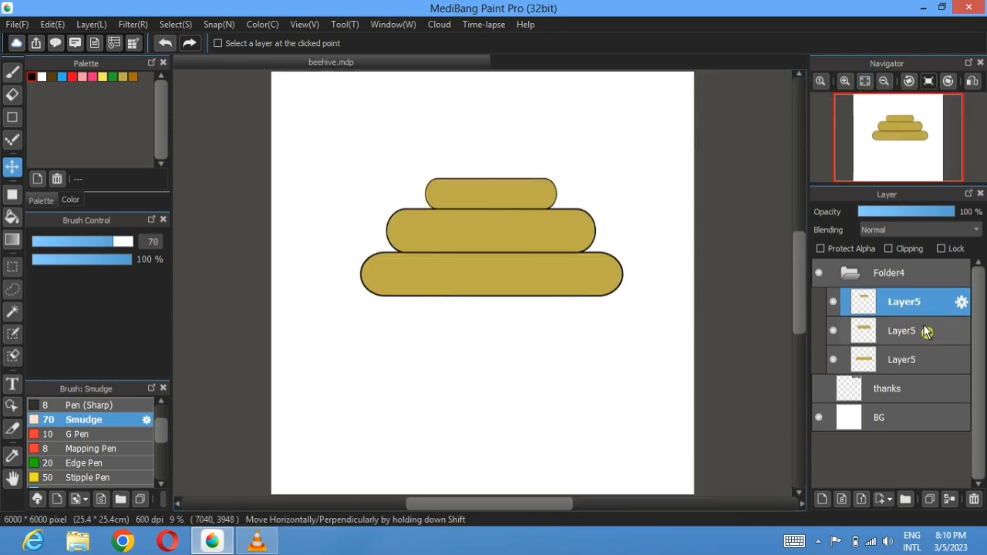
Step: Extend the stack downward with a duplicate of the second-tier bar below the widest bar and a duplicate of the top bar beneath it
left_click(887, 331)
left_click(930, 499)
left_click_drag(489, 236, 489, 313)
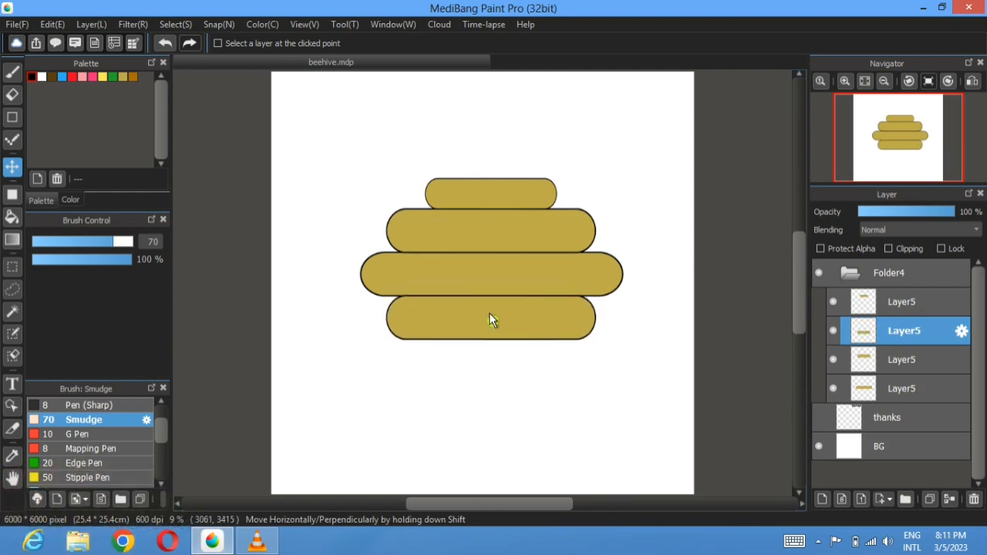
left_click(899, 304)
left_click(929, 499)
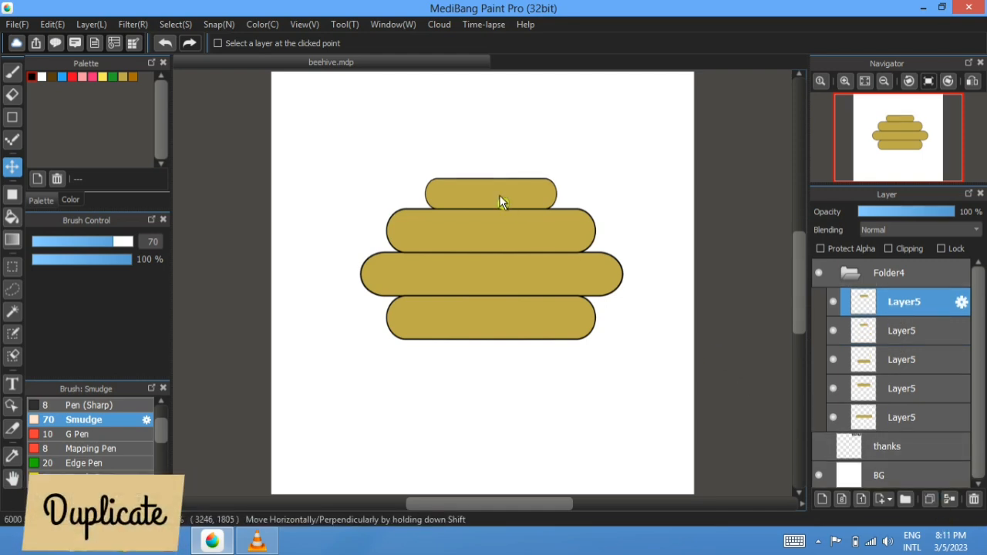
left_click_drag(499, 194, 514, 356)
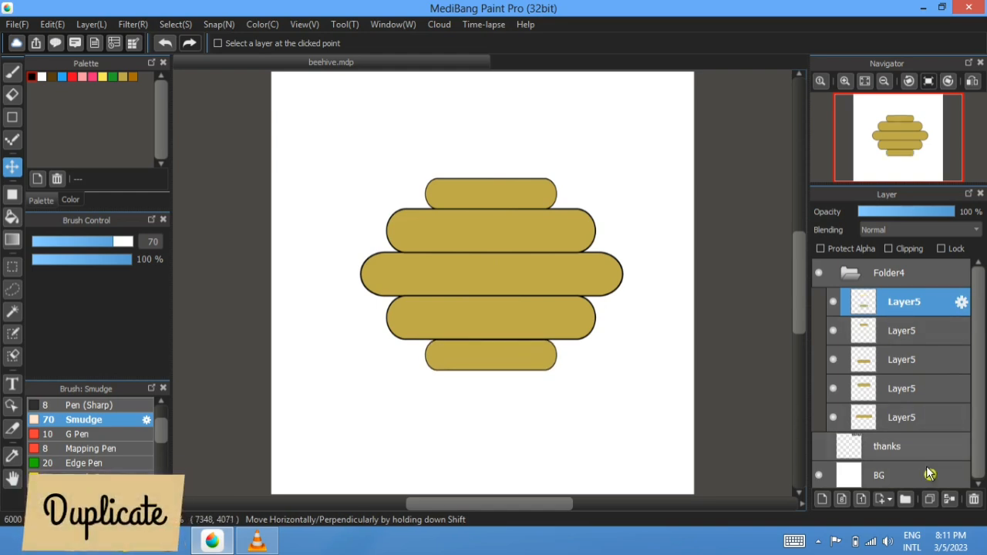
Step: Duplicate the lowest bar and place the copy directly beneath it with the outlines overlapping
left_click(932, 500)
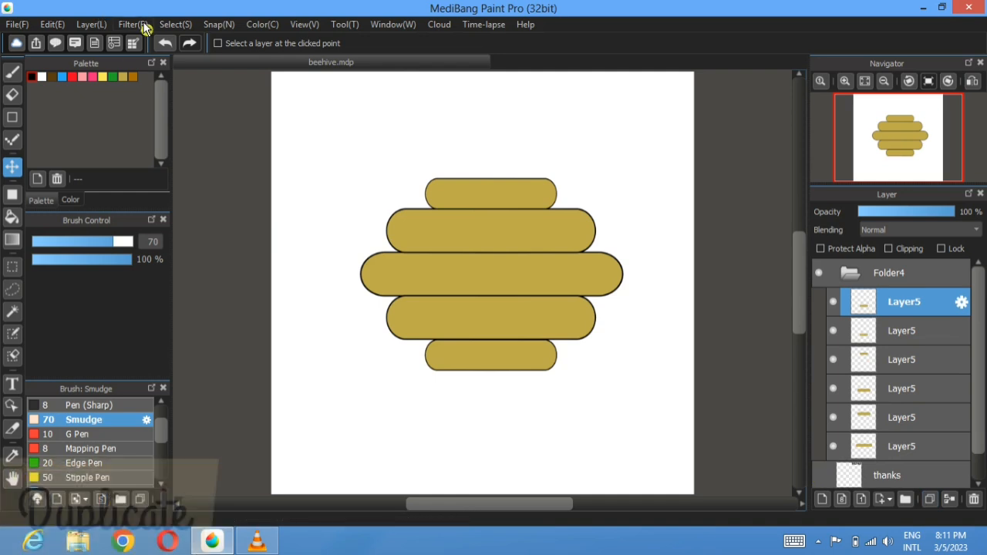
left_click(168, 23)
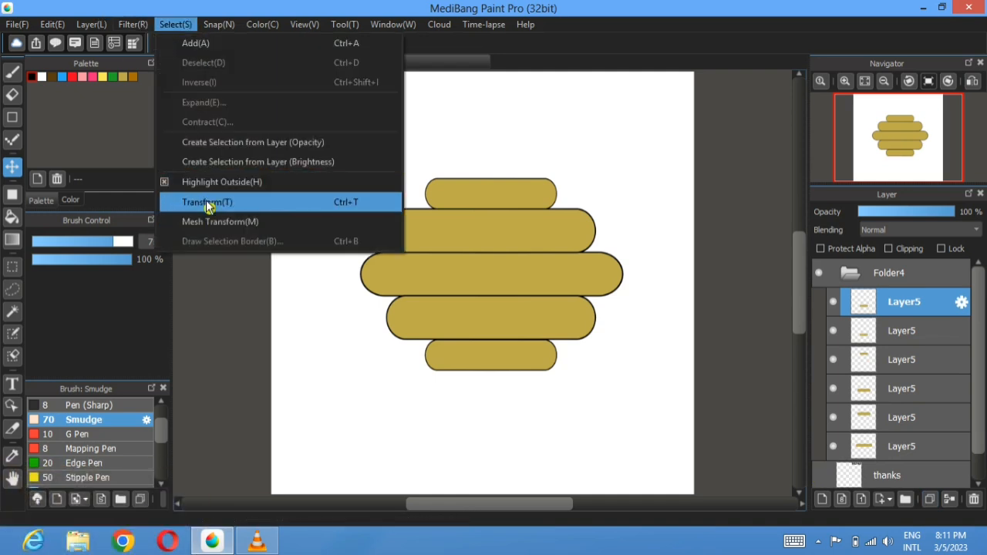
left_click(506, 369)
left_click_drag(500, 361, 499, 391)
scroll(498, 395, "up", 3)
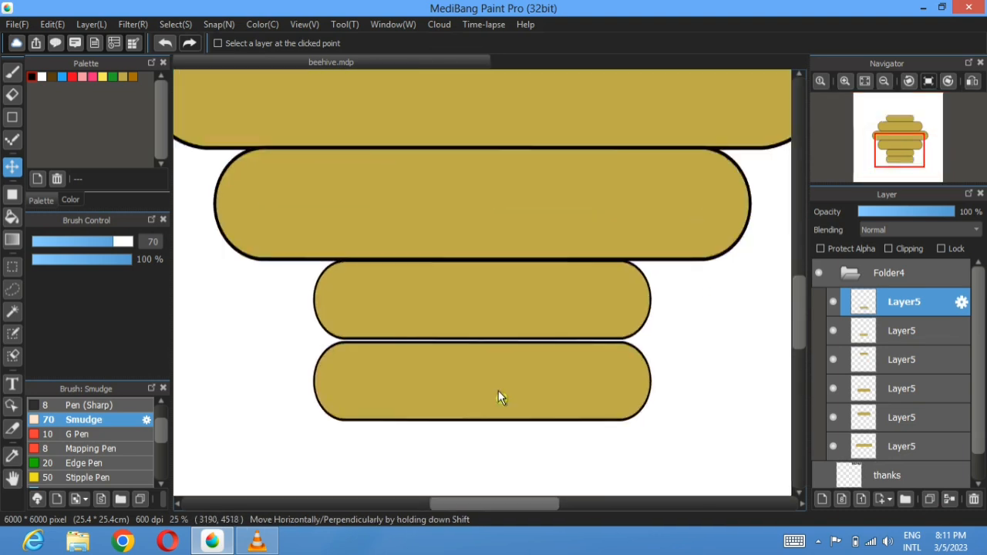
scroll(491, 378, "down", 1)
left_click_drag(491, 379, 489, 368)
Step: Scale the new lowest bar down about its centre with Transform and fit it against the bar above
left_click(174, 27)
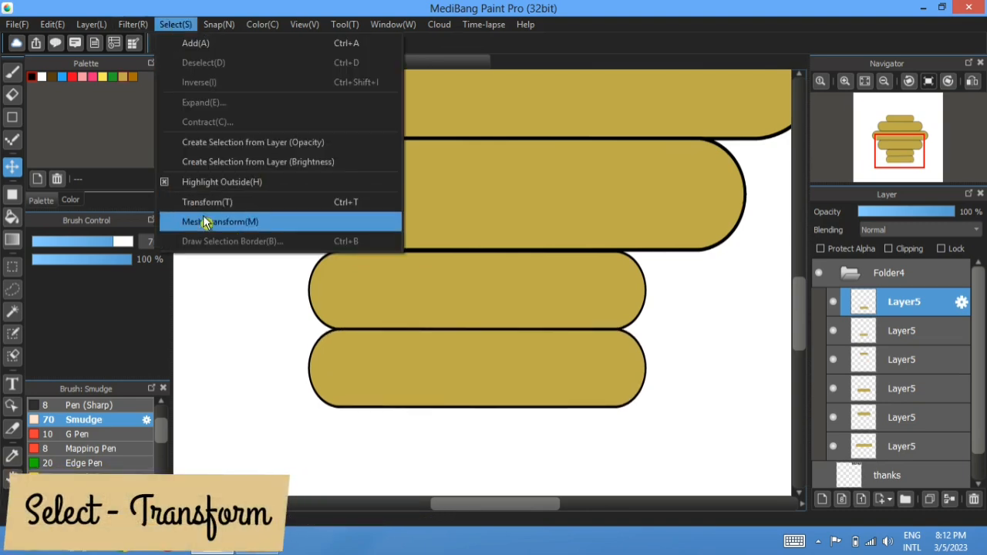
left_click(203, 203)
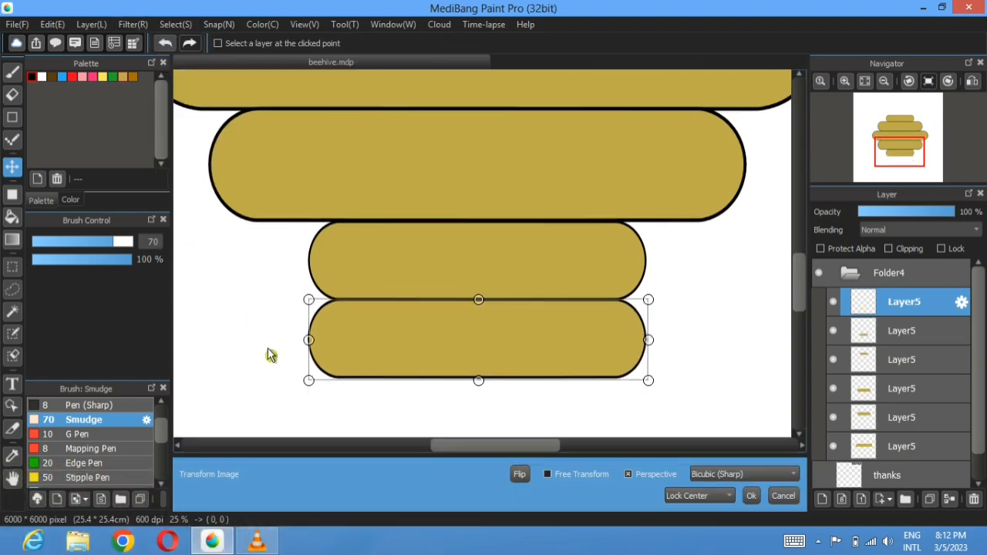
left_click_drag(311, 388, 342, 368)
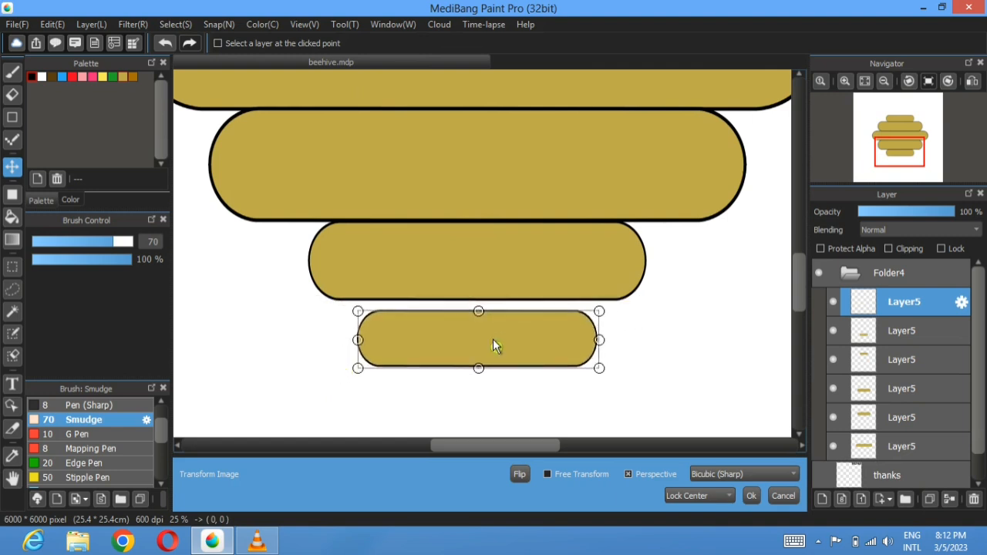
left_click_drag(496, 347, 493, 335)
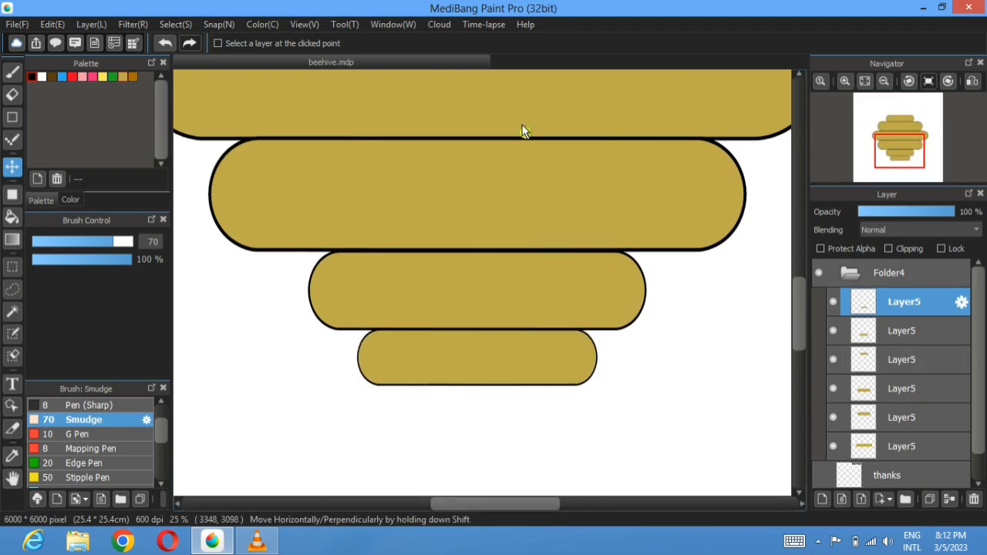
left_click_drag(520, 238, 520, 330)
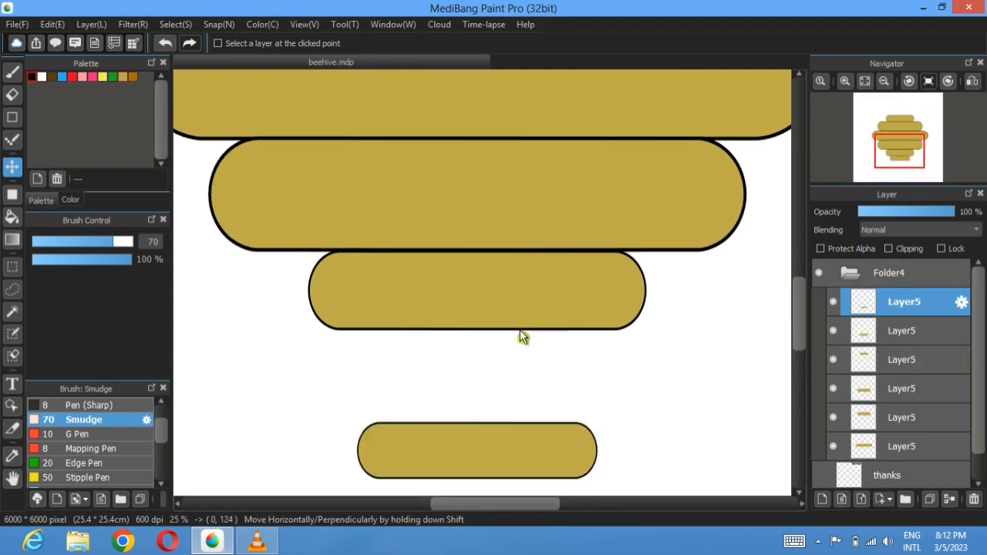
left_click(165, 43)
Step: Duplicate the uppermost bar of the stack and move the copy straight up to sit on top of it
scroll(447, 278, "up", 5)
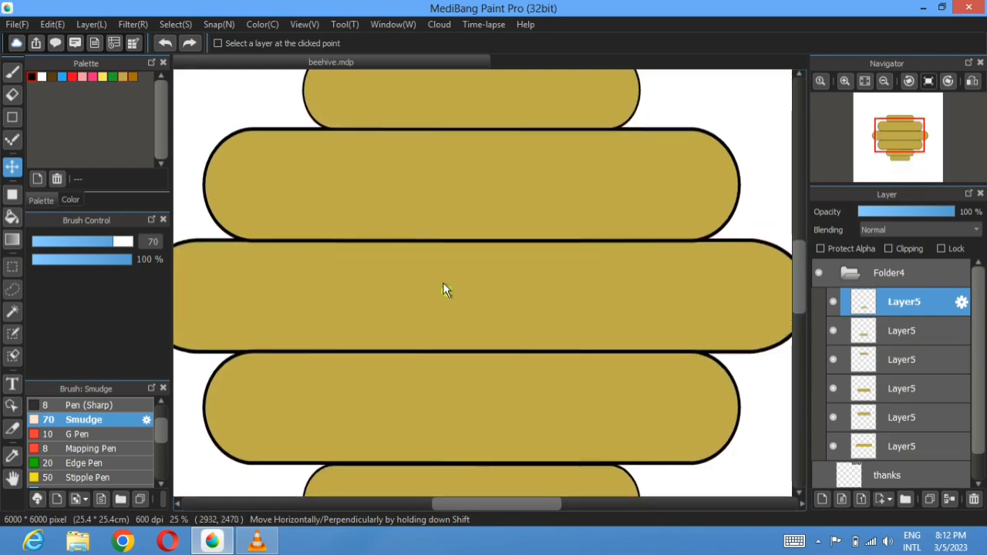
left_click_drag(451, 278, 438, 270)
left_click(834, 331)
left_click(834, 331)
left_click(834, 359)
left_click(833, 359)
left_click(898, 360)
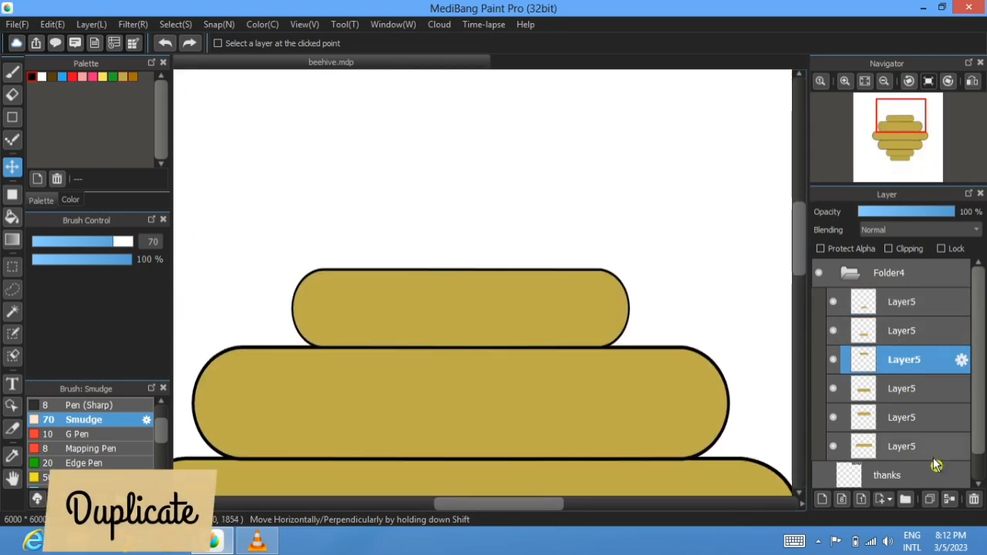
left_click(929, 499)
left_click_drag(480, 319, 480, 234)
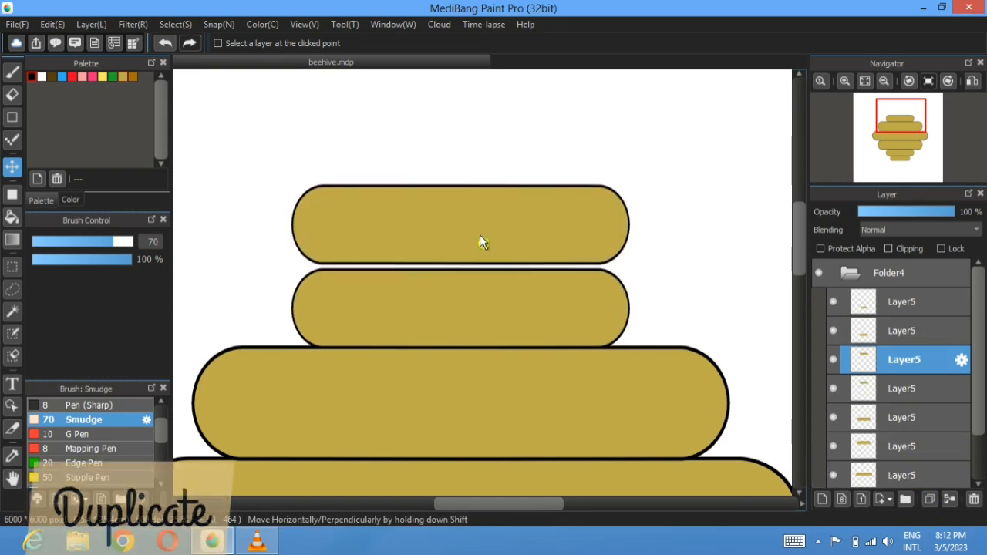
Step: Scale the new uppermost bar to about half its width and height about its centre, and rest it on the bar below
left_click(176, 25)
left_click(182, 199)
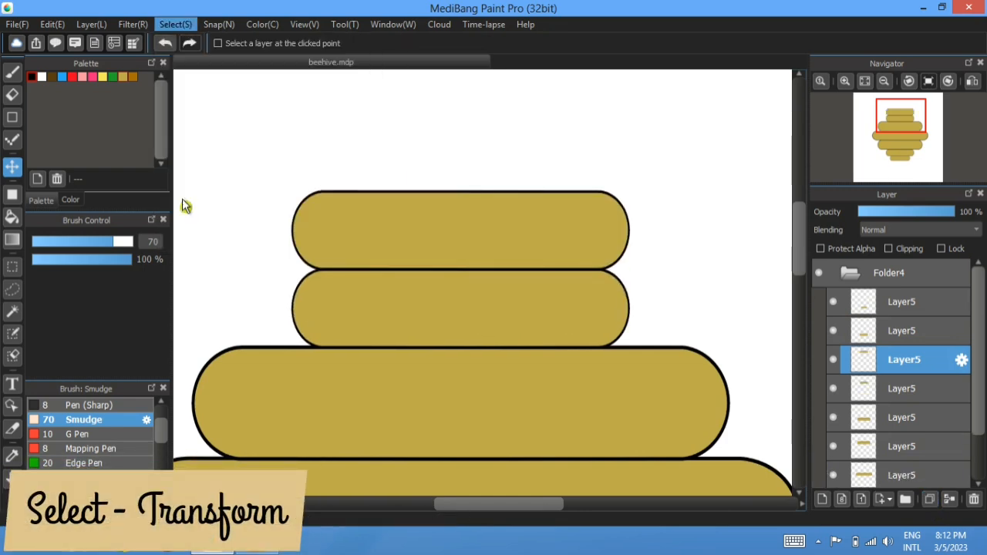
left_click_drag(292, 244, 379, 223)
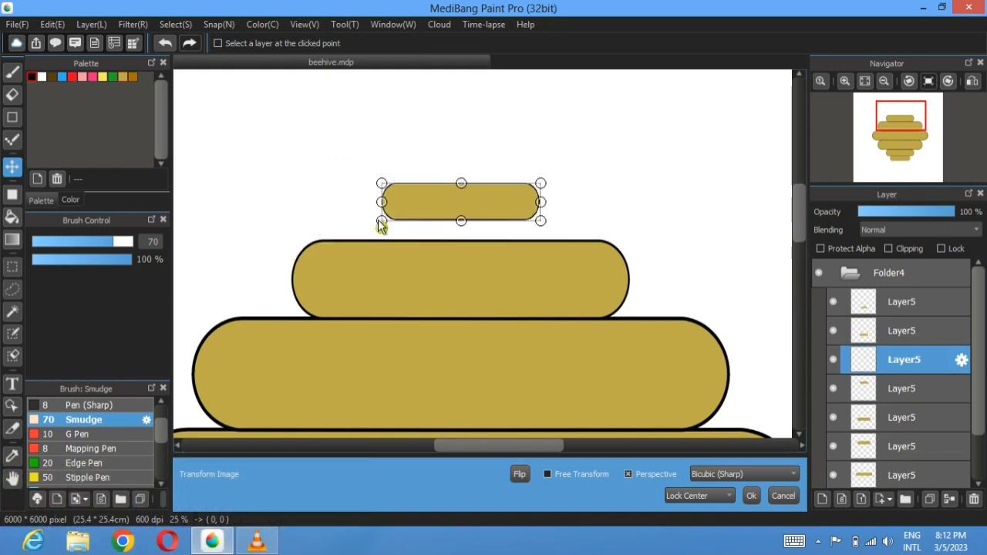
mouse_move(446, 207)
left_mouse_down()
mouse_move(451, 229)
mouse_move(449, 221)
left_mouse_up()
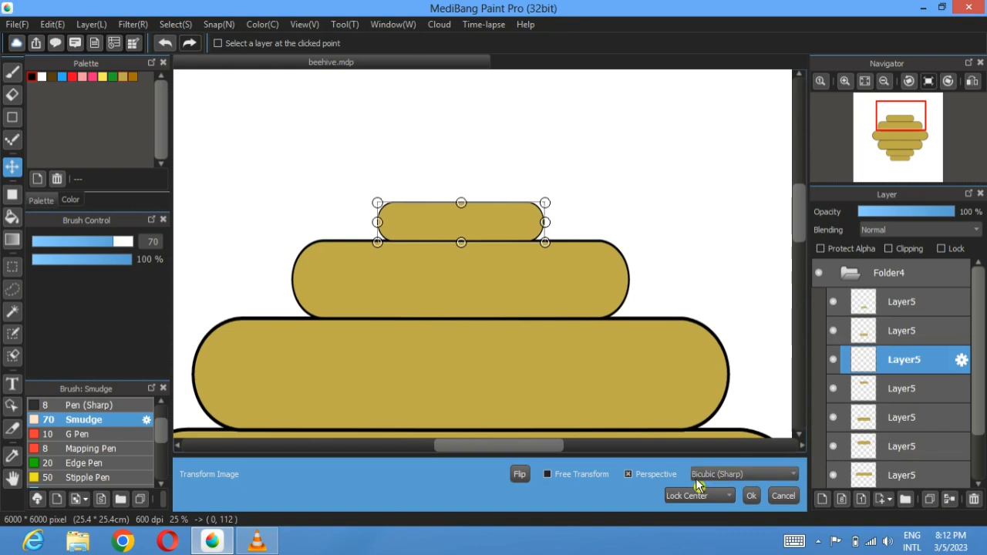
left_click(752, 496)
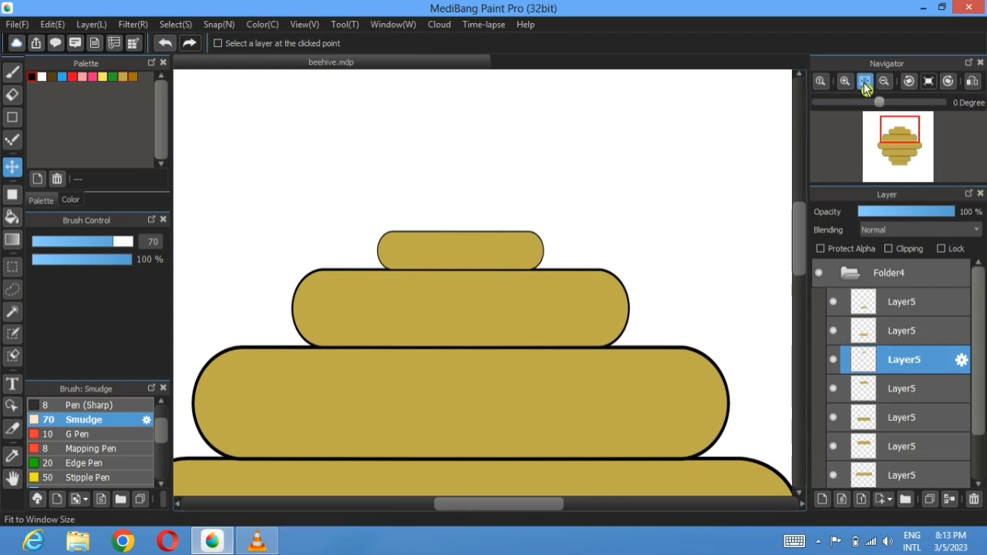
left_click(865, 82)
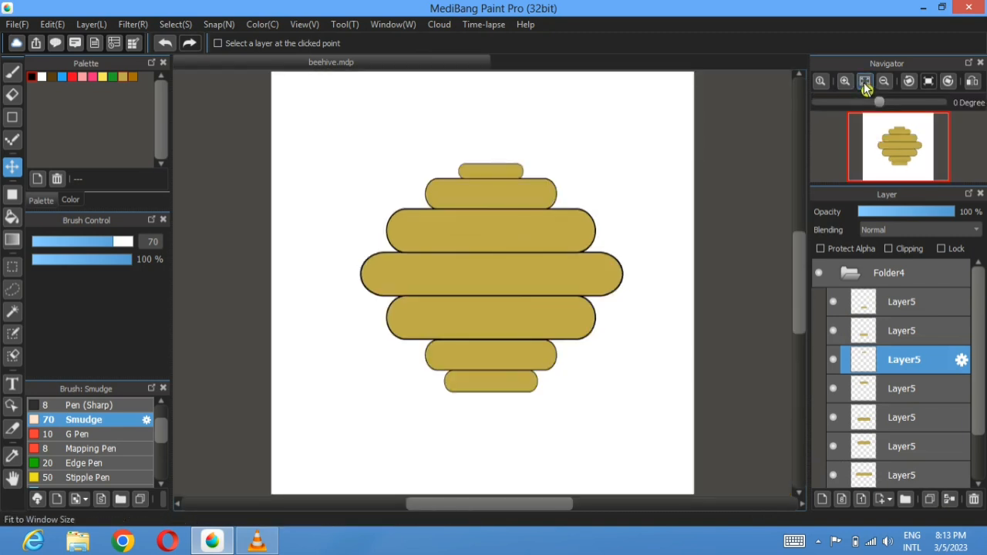
Step: Move the whole Folder4 group of bars straight down about 185 pixels
left_click(906, 274)
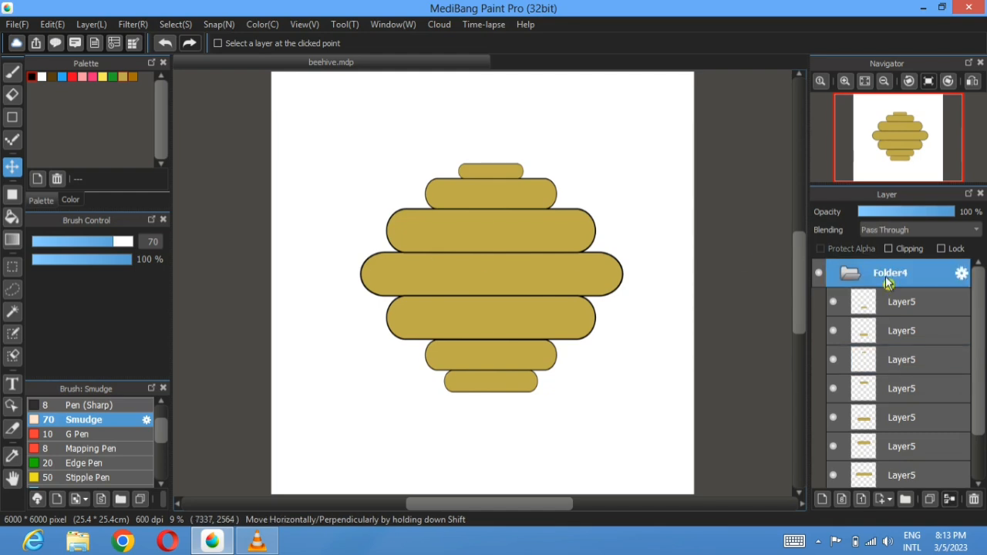
left_click(849, 276)
mouse_move(478, 233)
left_mouse_down()
mouse_move(478, 257)
mouse_move(479, 247)
left_mouse_up()
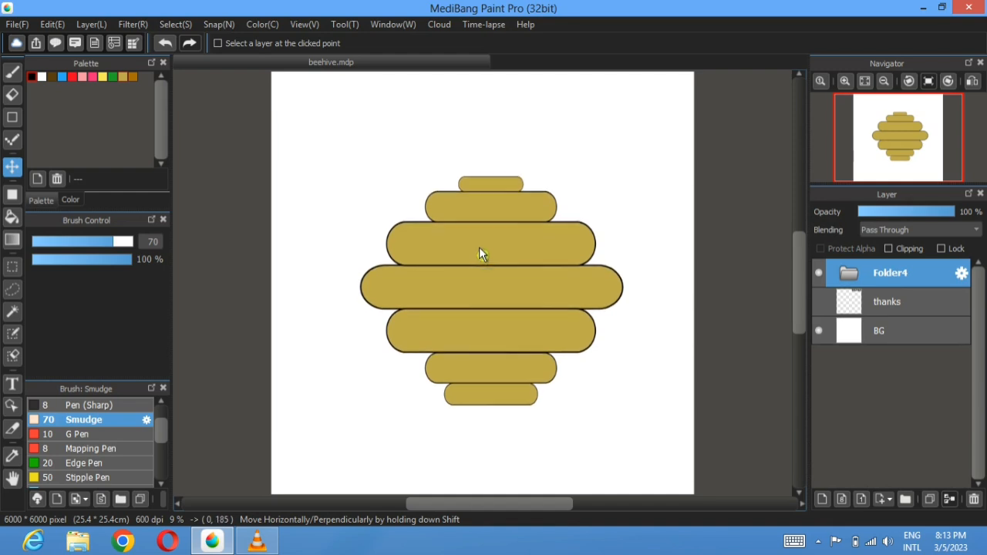
left_click(851, 278)
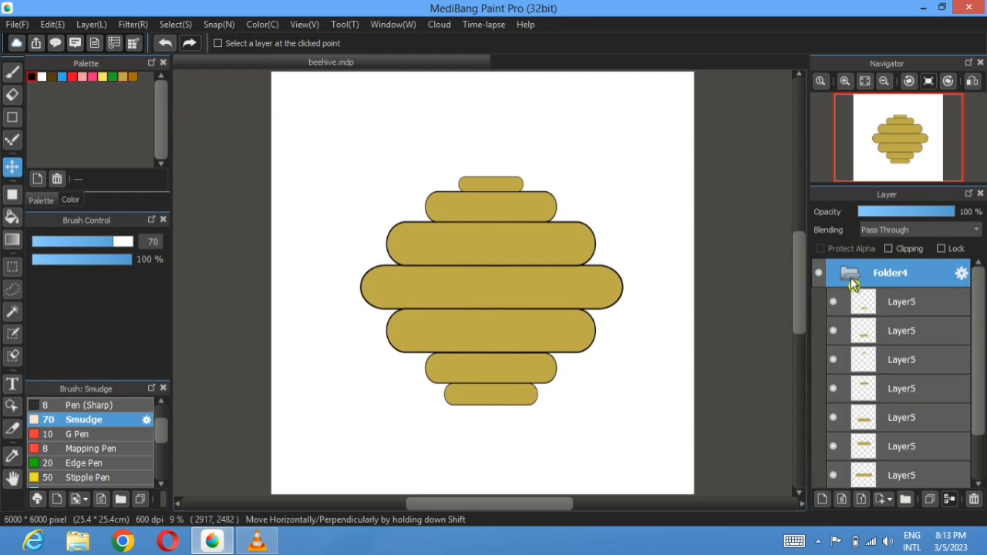
Step: Erase a long central gap through the outline between the second and third bars from the top, on both bars' layers
scroll(467, 243, "up", 4)
scroll(516, 318, "down", 1)
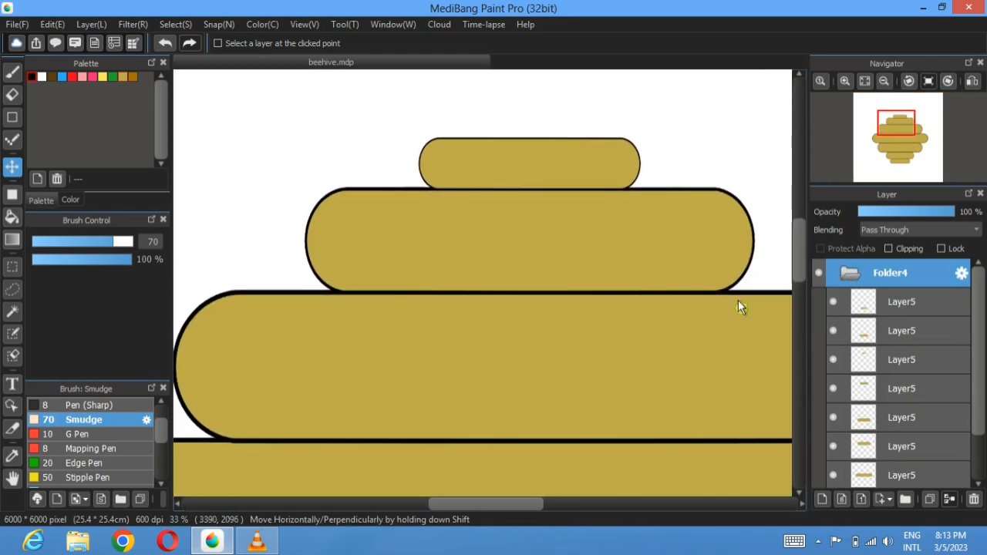
left_click(833, 360)
left_click(834, 360)
left_click(834, 389)
left_click(833, 388)
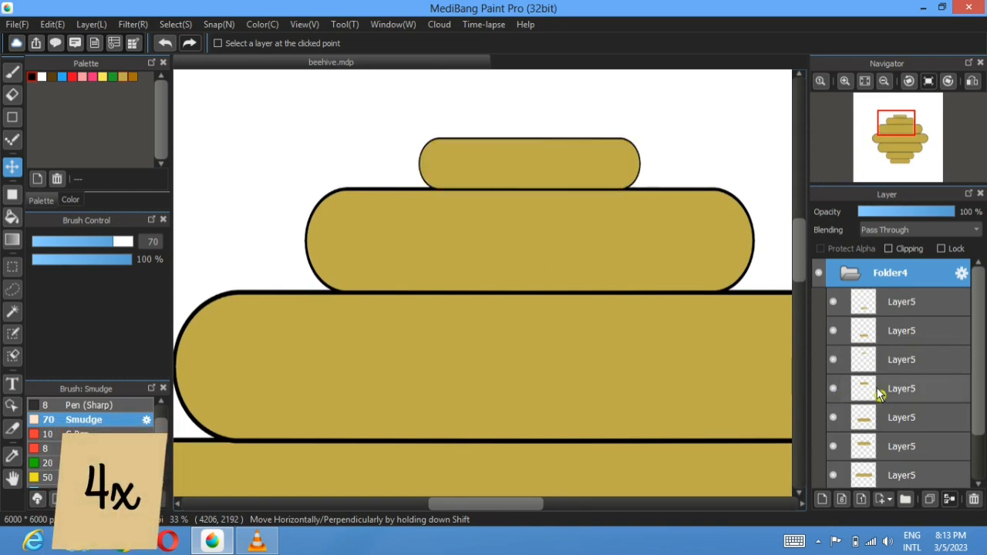
left_click(875, 389)
key("e")
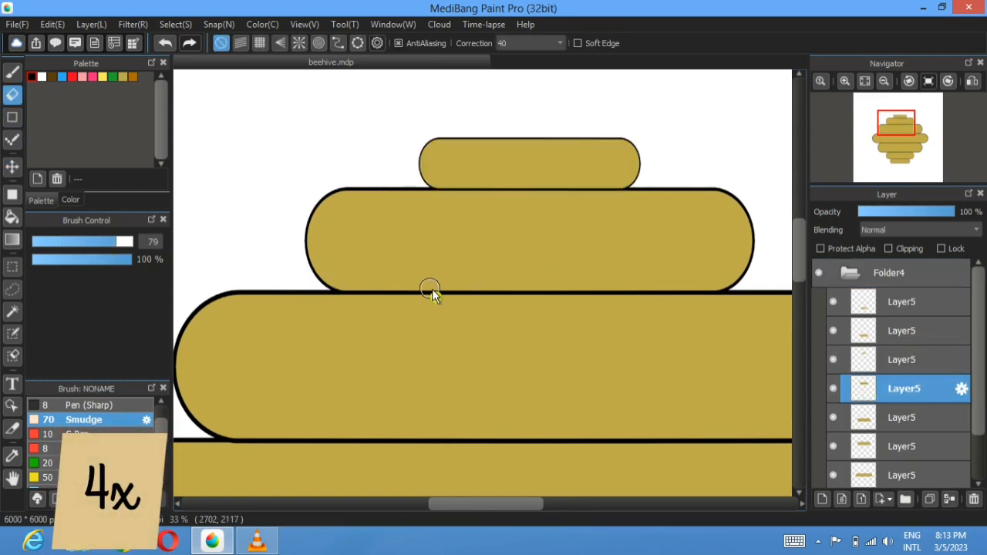
left_click_drag(455, 294, 662, 289)
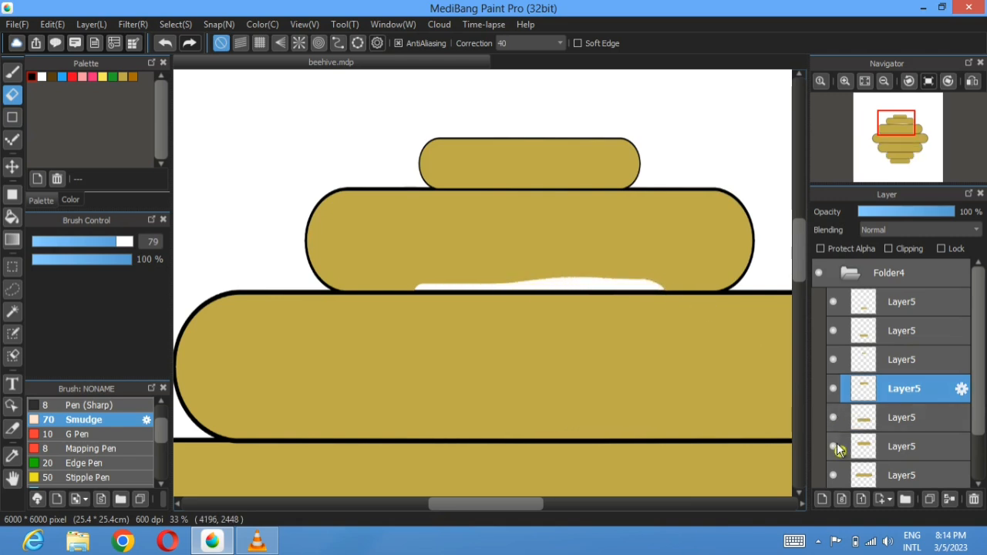
left_click(904, 448)
left_click_drag(419, 295, 660, 289)
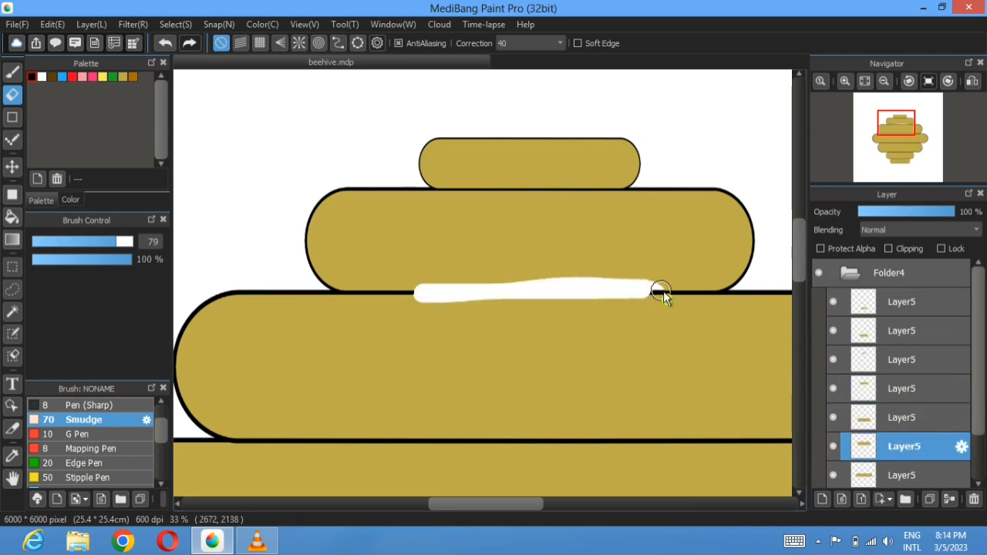
Step: Erase a long central gap through the outline between the third bar and the widest bar, on both bars' layers
scroll(587, 293, "down", 3)
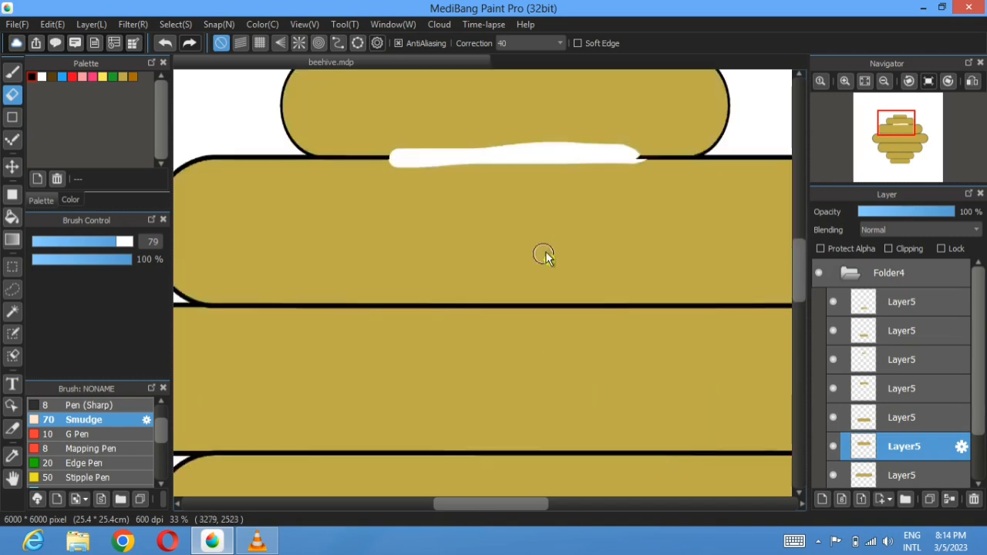
left_click_drag(342, 317, 437, 321)
mouse_move(569, 357)
left_mouse_down()
mouse_move(464, 352)
mouse_move(424, 335)
mouse_move(358, 329)
mouse_move(592, 330)
left_mouse_up()
scroll(464, 352, "up", 1)
scroll(459, 344, "down", 3)
scroll(375, 331, "up", 2)
left_click(902, 472)
left_click_drag(531, 388, 396, 247)
Step: Erase three short gaps through the outline between the widest bar and the bar below it, on both bars' layers
left_click_drag(611, 310, 521, 310)
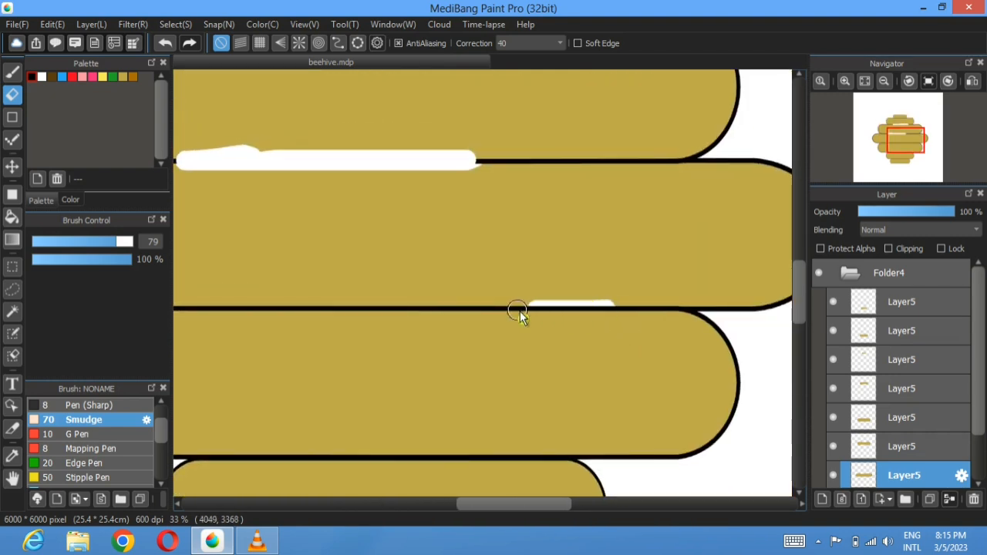
mouse_move(323, 309)
left_mouse_down()
mouse_move(565, 307)
mouse_move(488, 310)
left_mouse_up()
left_click_drag(361, 309, 410, 309)
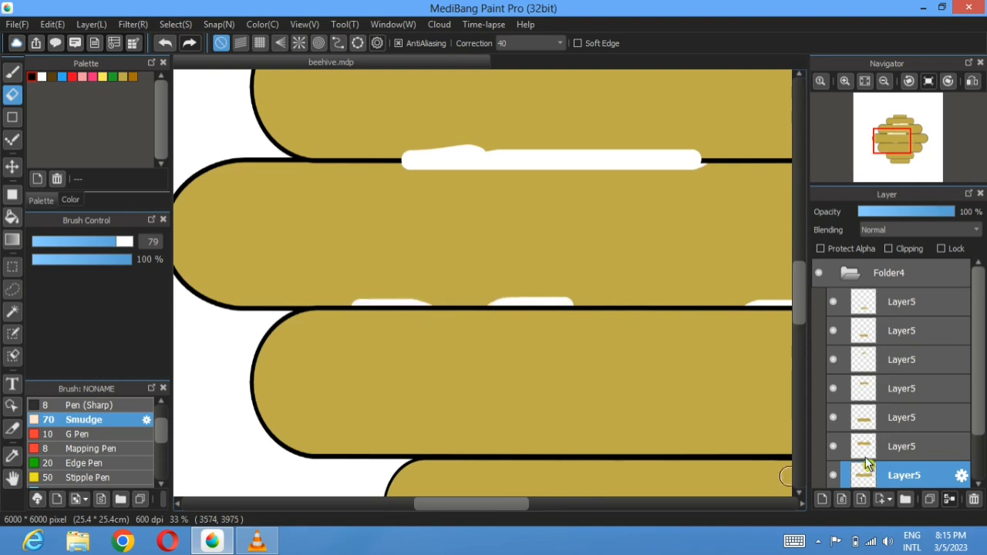
left_click(856, 417)
left_click_drag(361, 312, 596, 311)
mouse_move(756, 313)
left_mouse_down()
mouse_move(589, 337)
mouse_move(652, 334)
left_mouse_up()
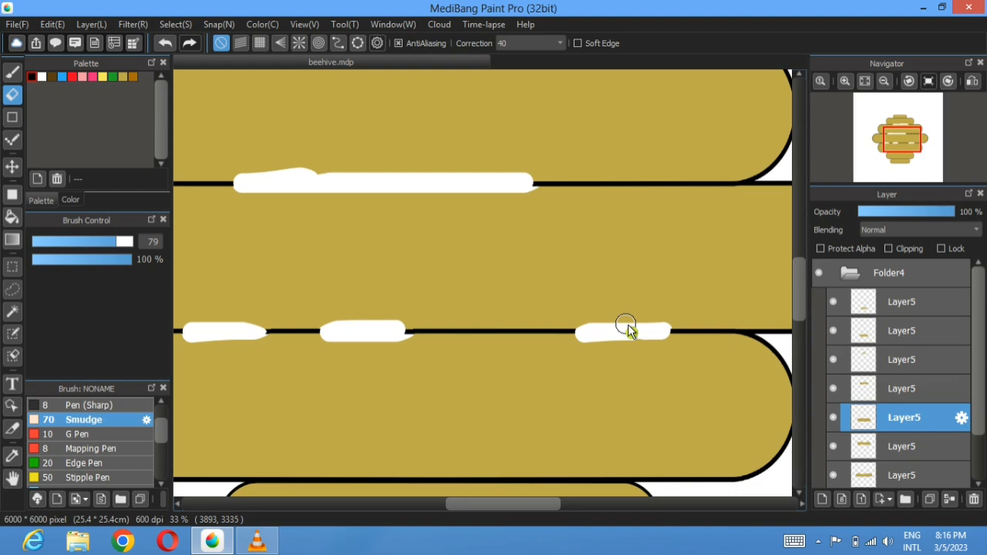
Step: Erase a long central gap through the outline between the third and second bars from the bottom, on both bars' layers
scroll(461, 293, "down", 5)
left_click_drag(415, 290, 560, 294)
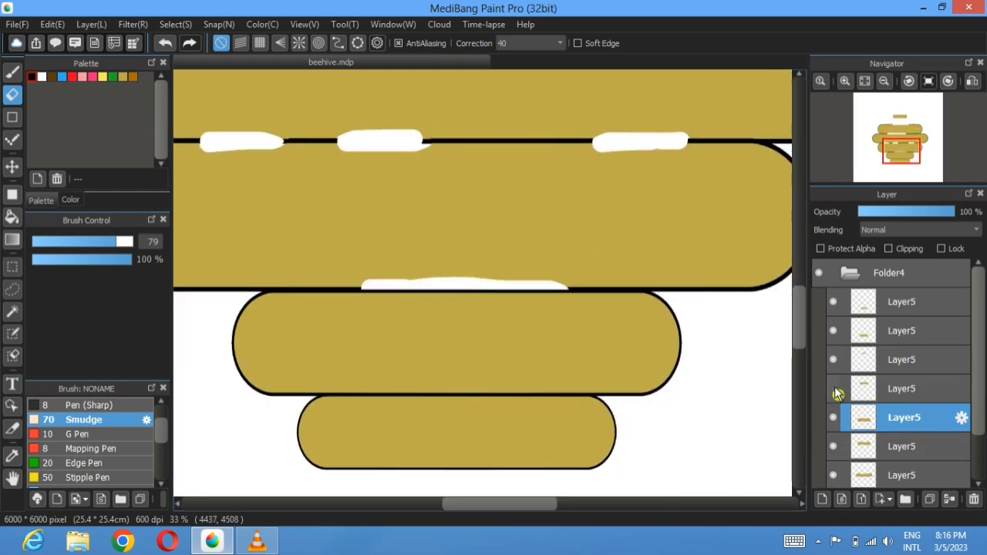
left_click(856, 332)
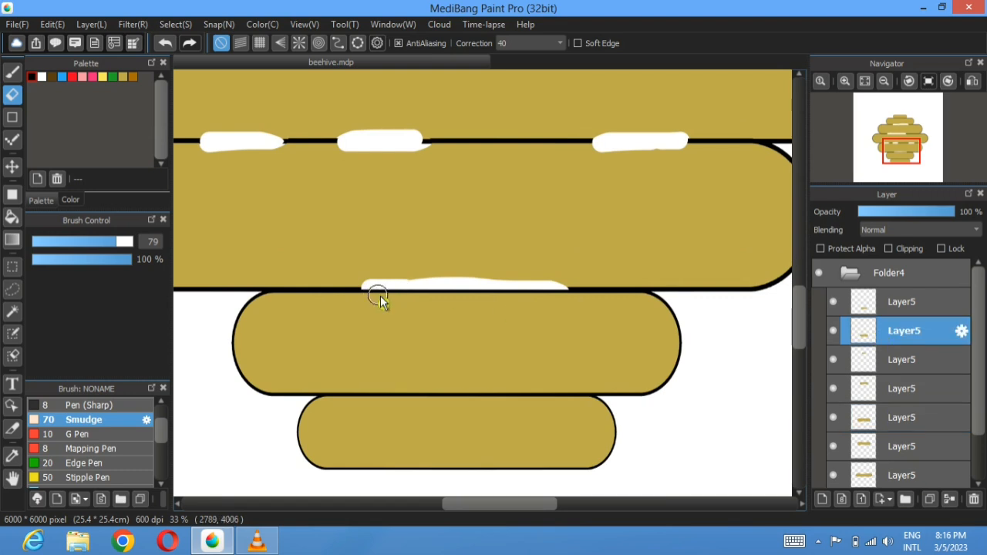
left_click_drag(369, 293, 568, 295)
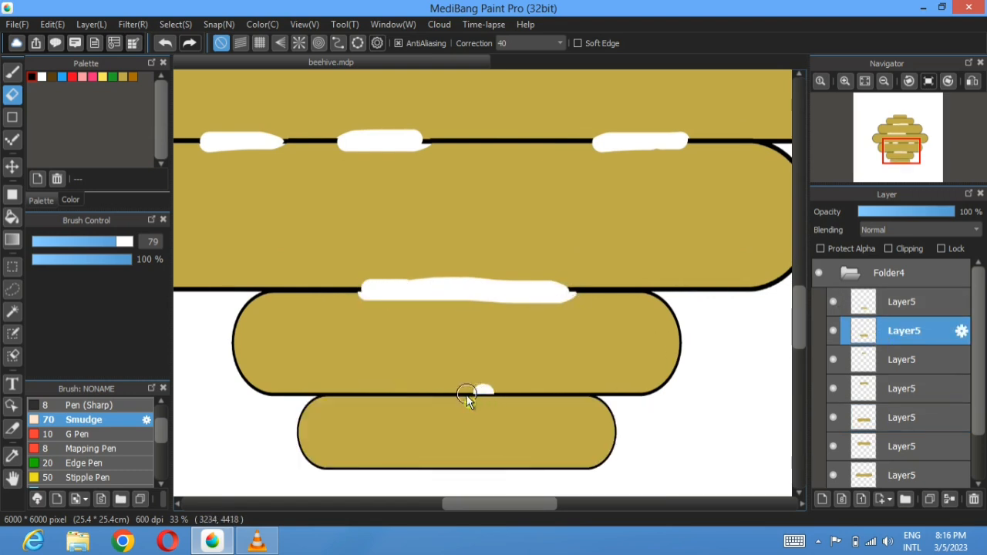
Step: Erase a short central gap through the outline between the two lowest bars, finishing it on the lowest bar's layer
left_click(895, 302)
left_click_drag(409, 396, 483, 402)
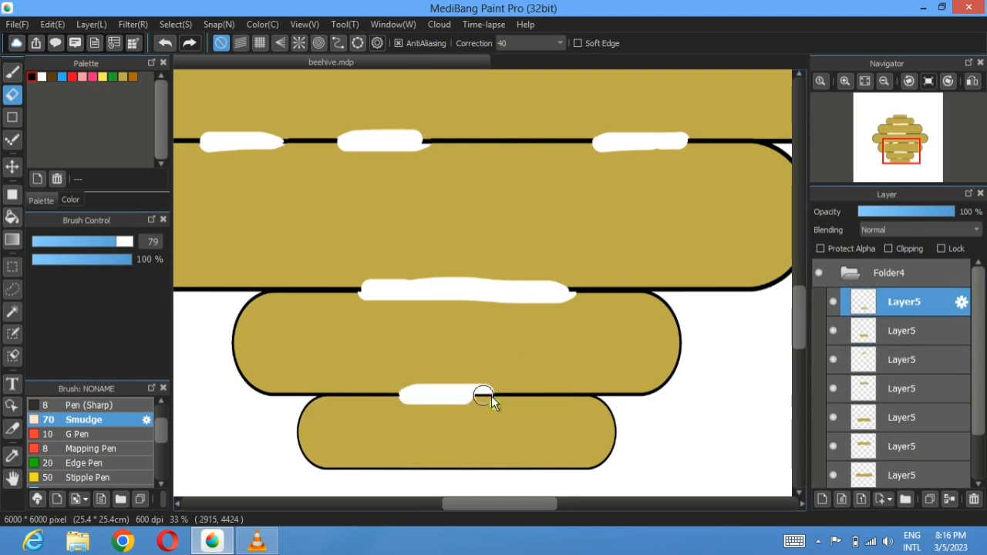
left_click(865, 81)
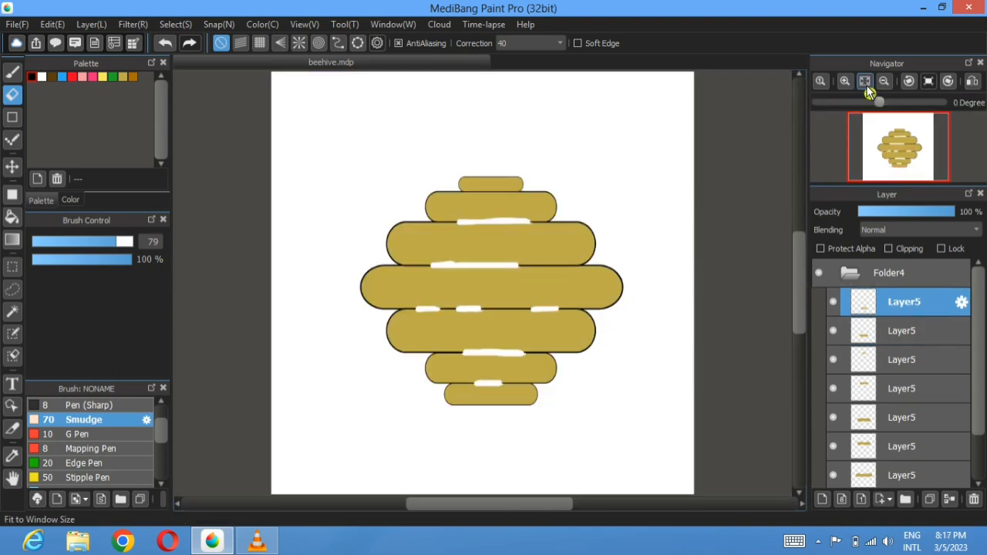
Step: Add a new layer inside Folder4 and place it beneath all the bar layers
scroll(984, 376, "down", 1)
scroll(983, 377, "down", 1)
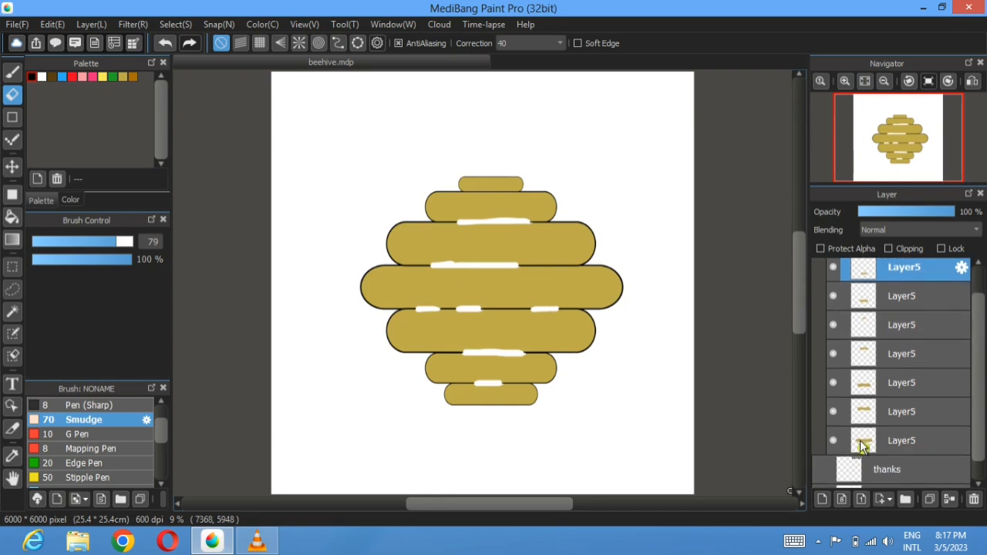
left_click(935, 444)
left_click(823, 503)
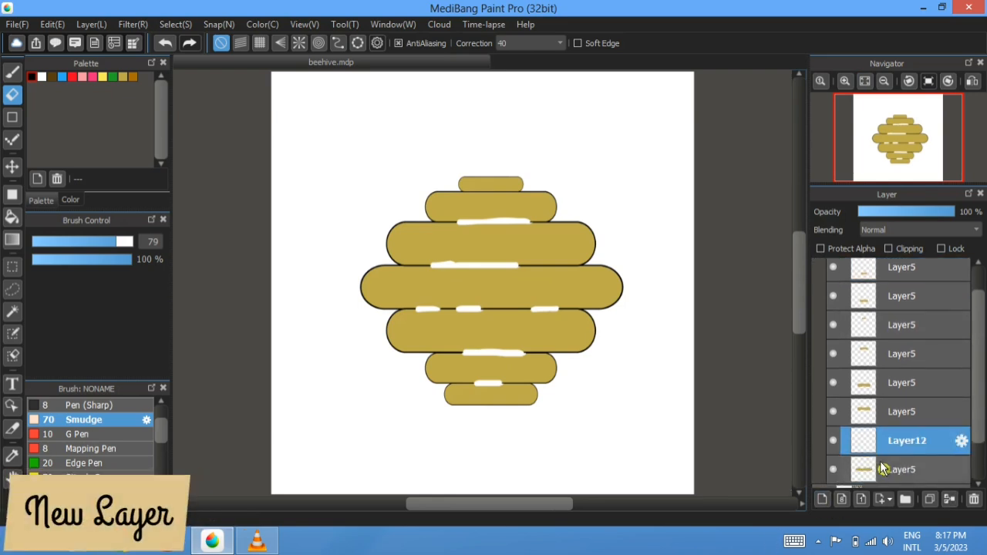
left_click_drag(918, 452, 914, 421)
left_click(906, 455)
Step: Select the white area around the hive with the Magic Wand and invert the selection to cover the hive silhouette
left_click(13, 310)
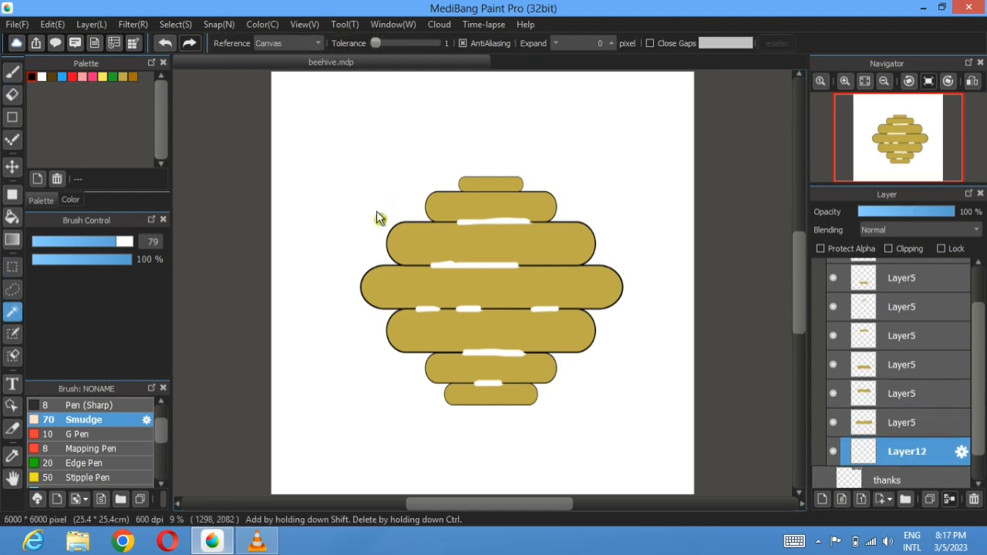
left_click(366, 206)
left_click(176, 24)
left_click(202, 81)
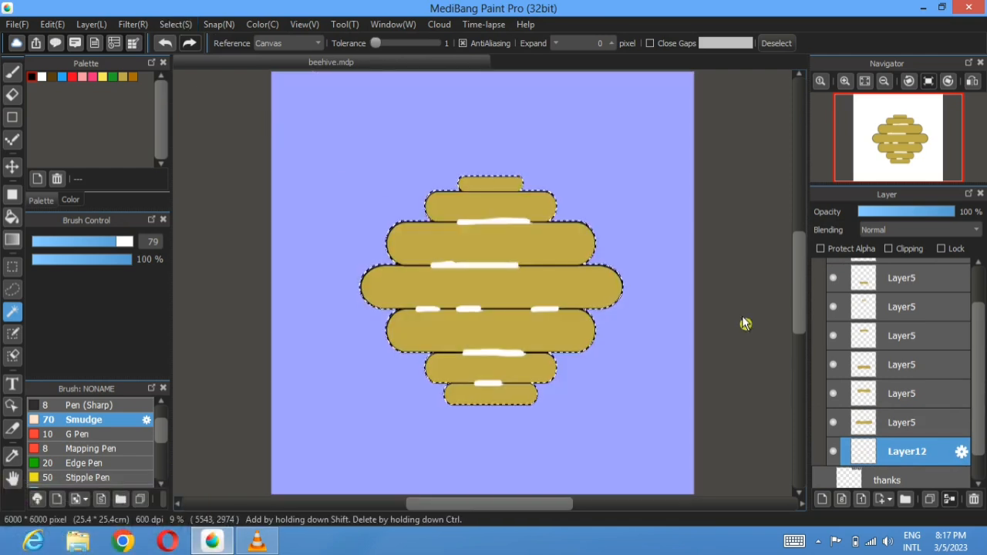
Step: Hide all the bar layers and fill the selected hive silhouette with gold on the new bottom layer
left_click_drag(833, 422, 837, 277)
scroll(837, 286, "up", 2)
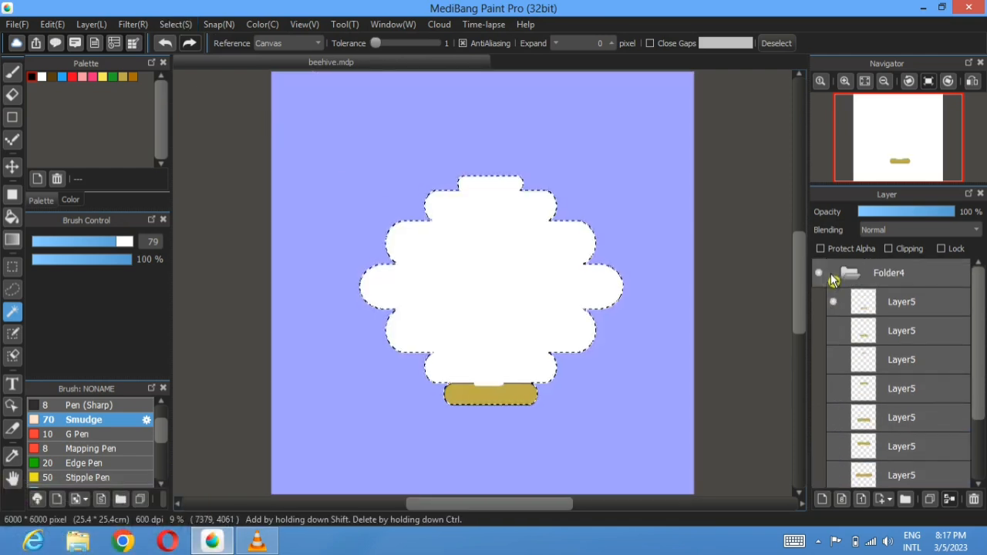
left_click(836, 306)
left_click(127, 77)
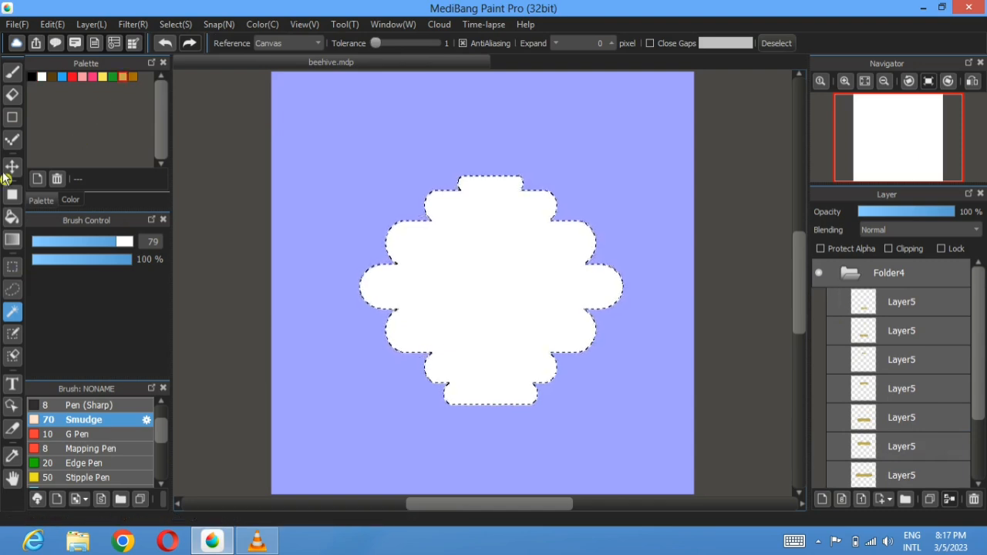
left_click(12, 217)
key("g")
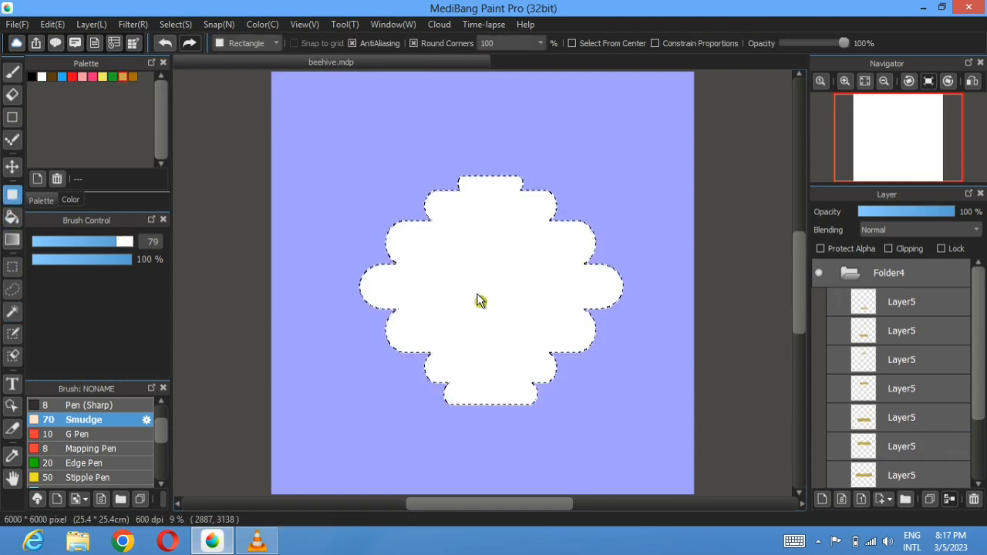
left_click(12, 219)
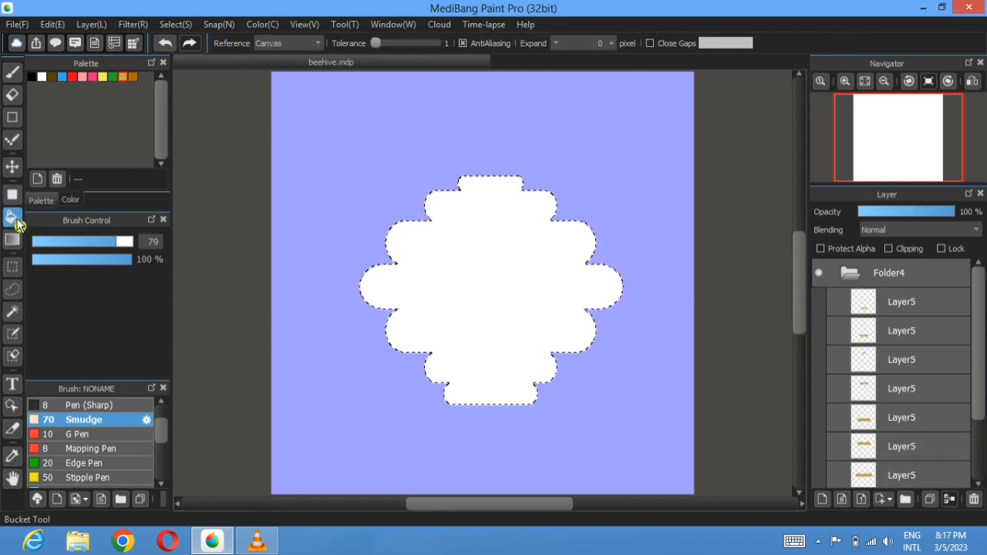
left_click(474, 278)
Step: Show all the bar layers again and clear the hive selection
left_click_drag(981, 324, 981, 373)
left_click_drag(840, 430, 840, 299)
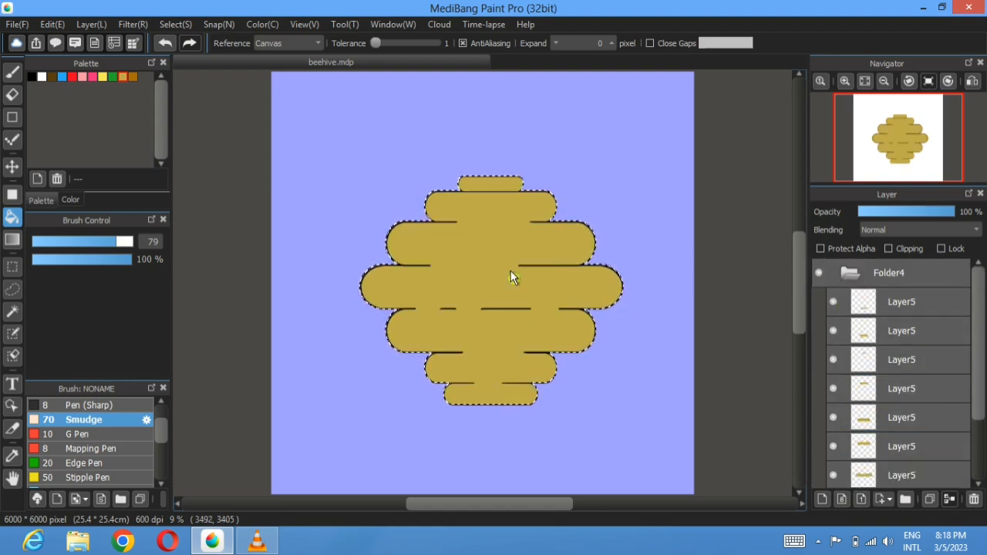
left_click(13, 311)
left_click(787, 46)
left_click(787, 46)
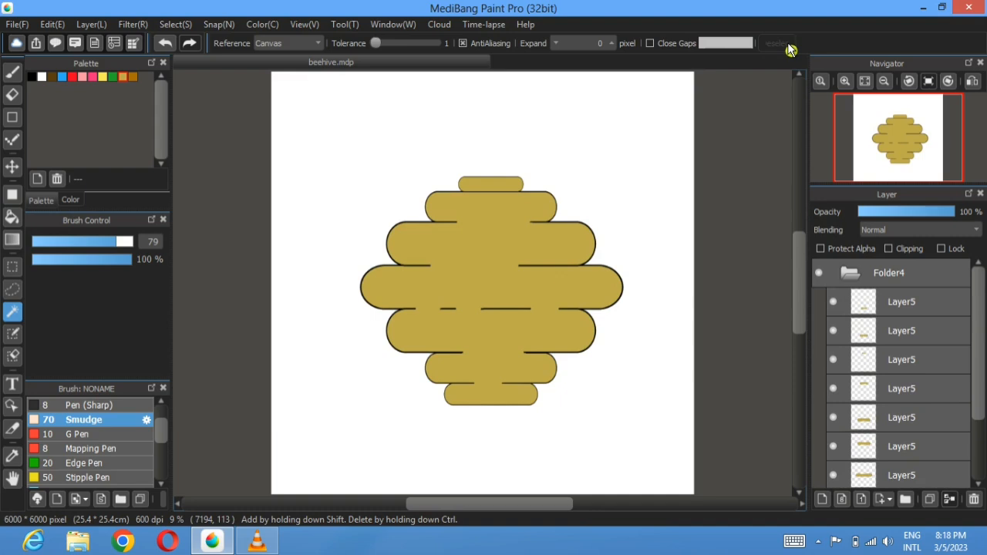
Step: Draw a solid black vertical bar with 100% rounded corners on a new top layer in Folder4 and move it to the hive's centre
left_click(920, 302)
left_click(822, 499)
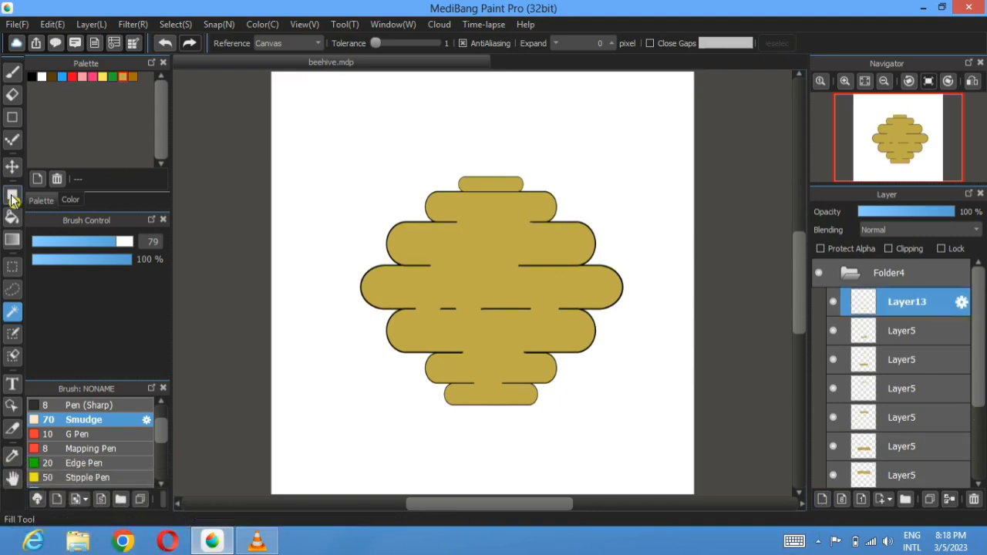
left_click(31, 76)
left_click(15, 197)
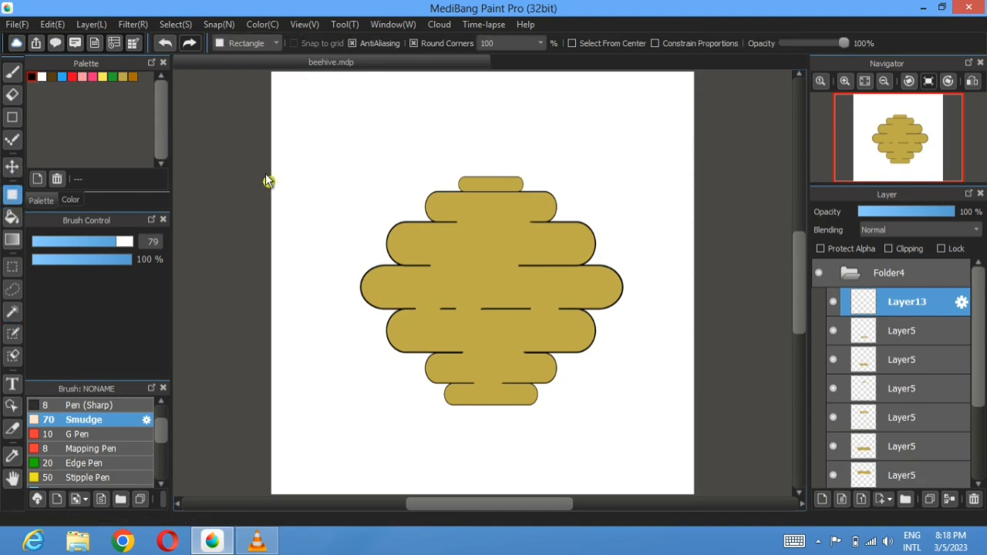
left_click_drag(359, 104, 297, 239)
key("v")
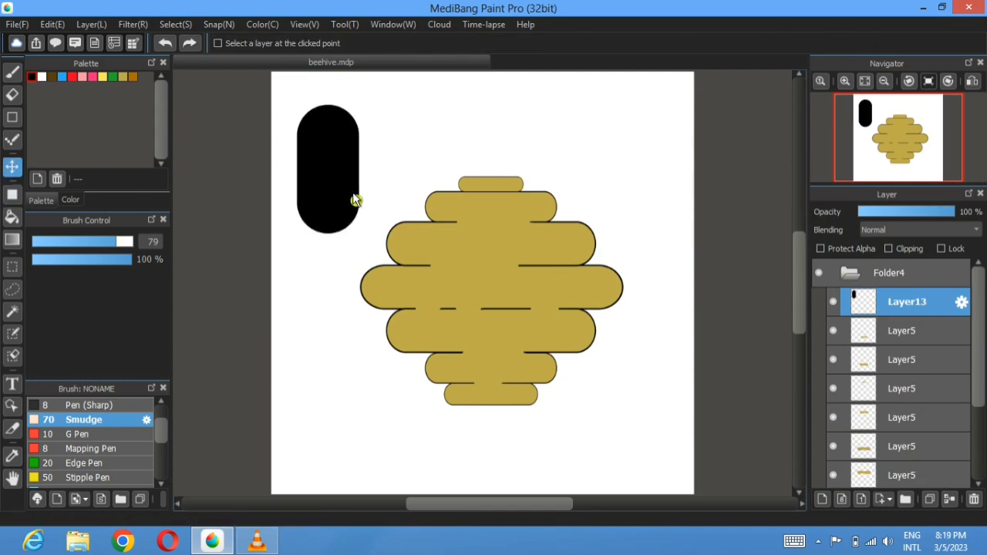
left_click_drag(348, 159, 512, 294)
Step: Cut away the lower part of the black bar with a rectangular selection, leaving an arched doorway, and nudge it slightly into line with the hive
key("m")
left_click_drag(563, 395, 425, 313)
left_click(91, 24)
mouse_move(57, 27)
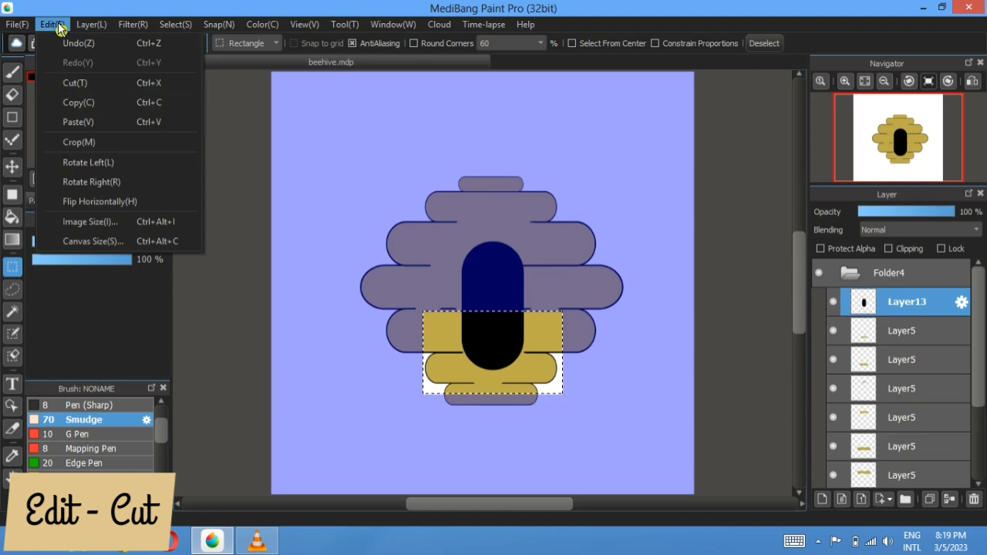
left_click(65, 83)
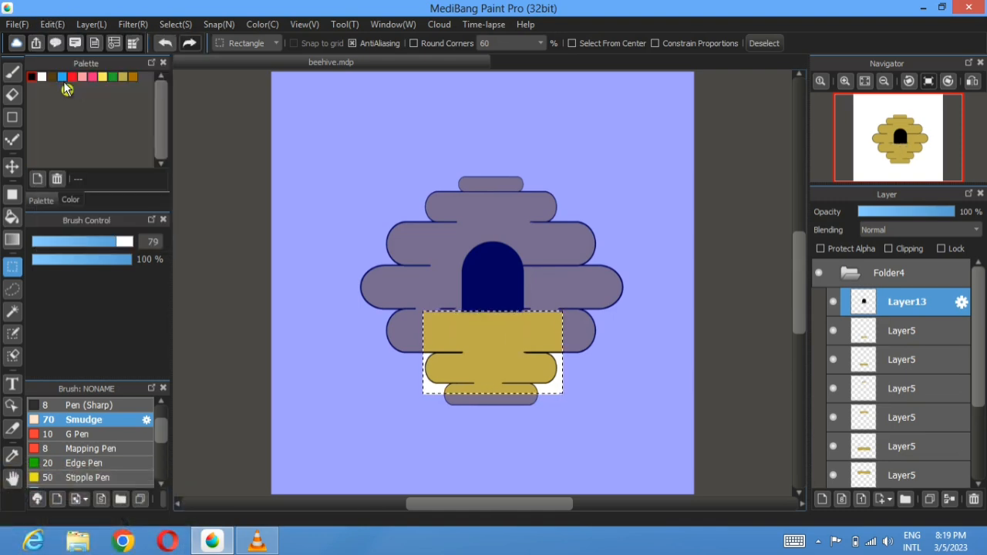
left_click(764, 43)
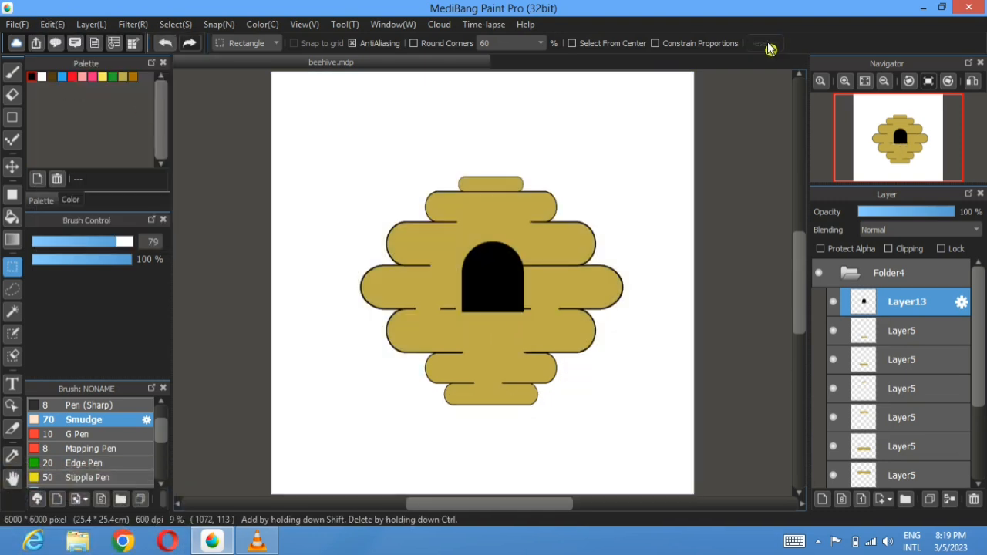
left_click(11, 166)
mouse_move(510, 287)
left_mouse_down()
mouse_move(518, 301)
mouse_move(516, 276)
mouse_move(514, 287)
left_mouse_up()
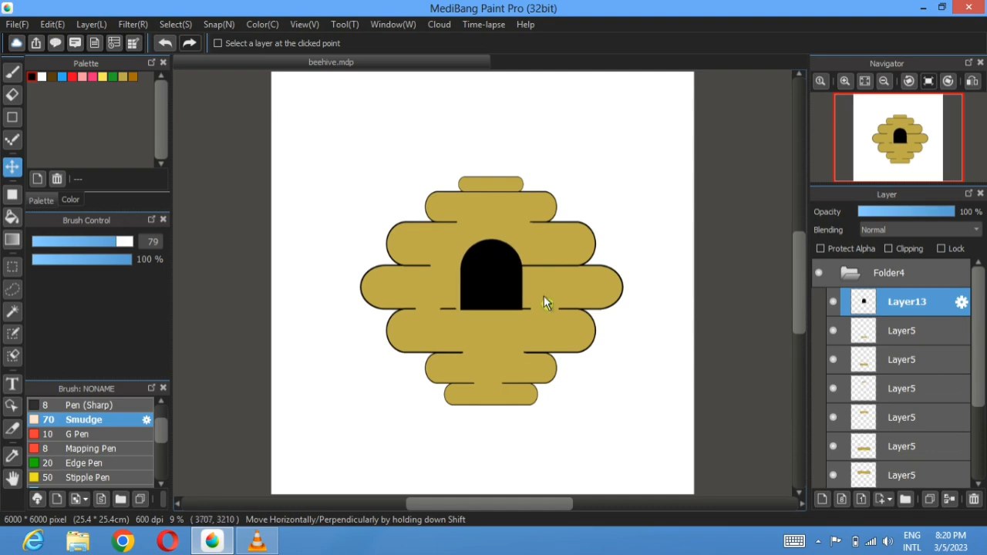
Step: Collapse Folder4 and add a new folder above it with an empty layer inside
left_click(855, 277)
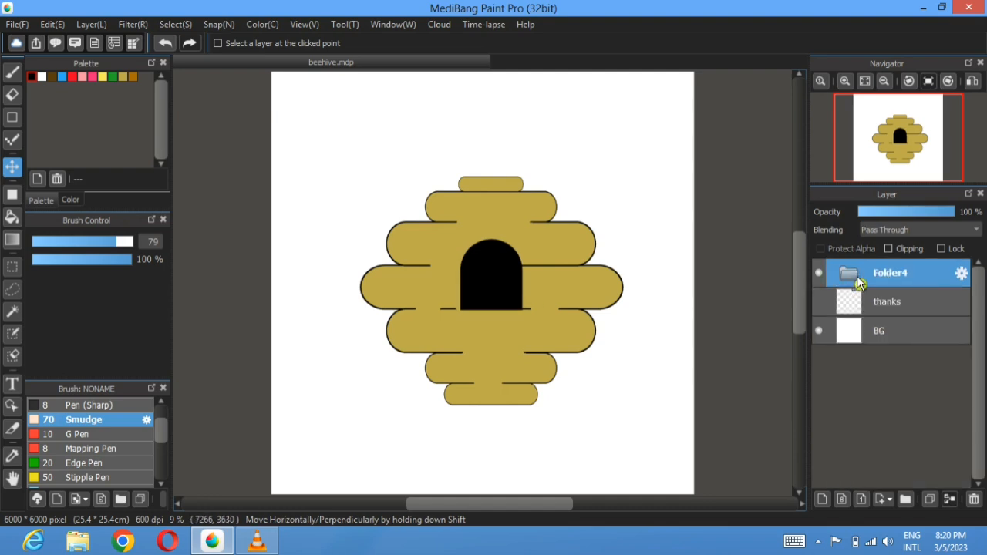
left_click(906, 499)
left_click(824, 499)
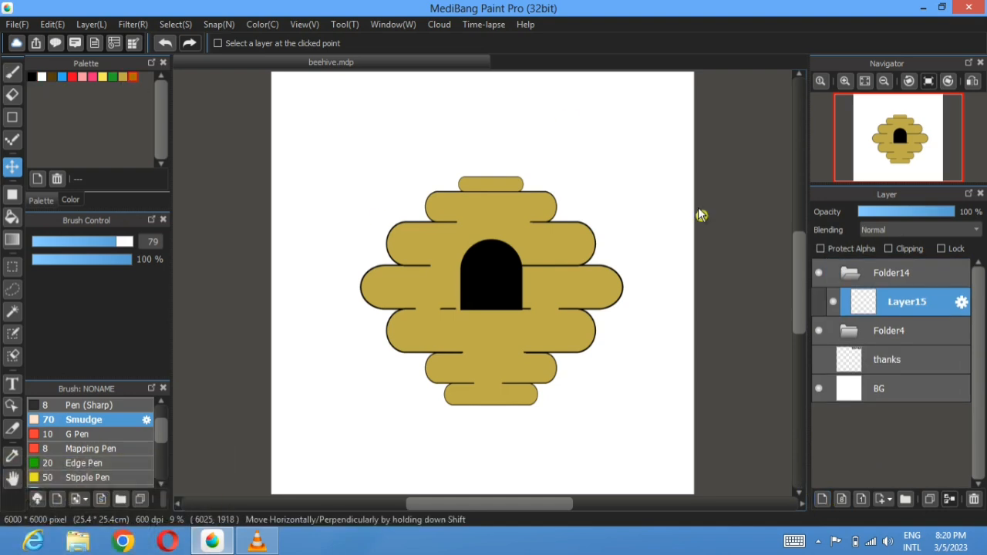
Step: Draw a thin, fully rounded brown bar about 3836 by 216 pixels above the hive, running off the canvas's right edge
left_click(15, 190)
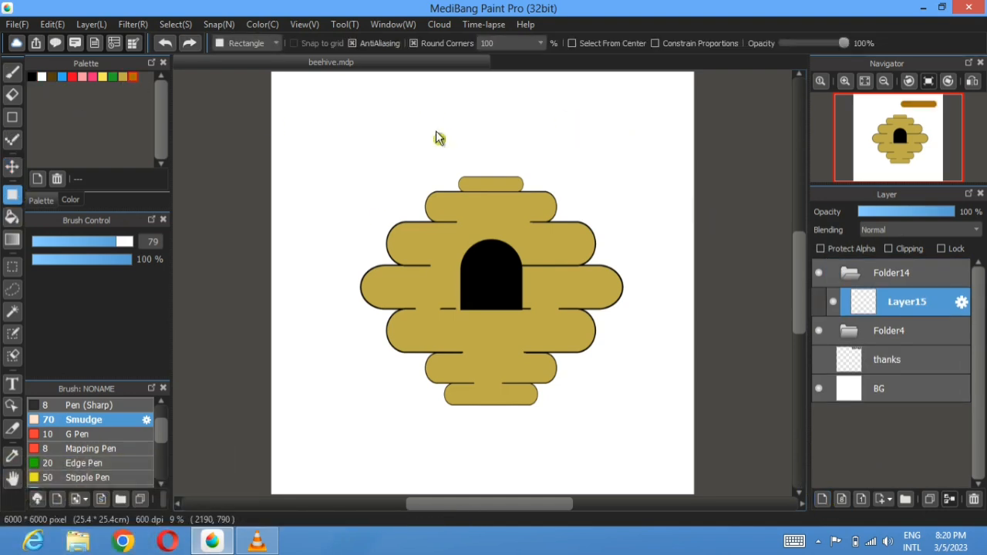
left_click_drag(442, 108, 714, 124)
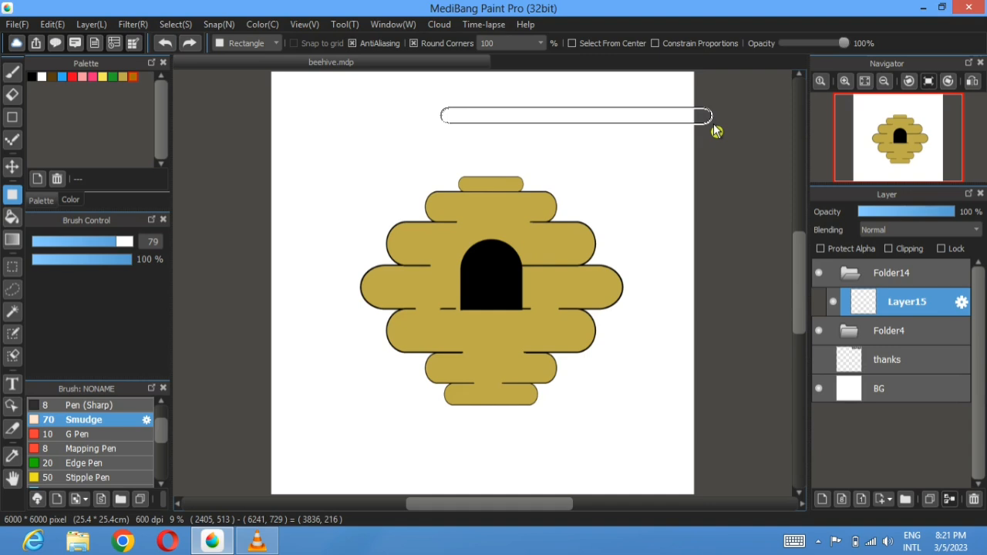
left_click_drag(714, 124, 714, 124)
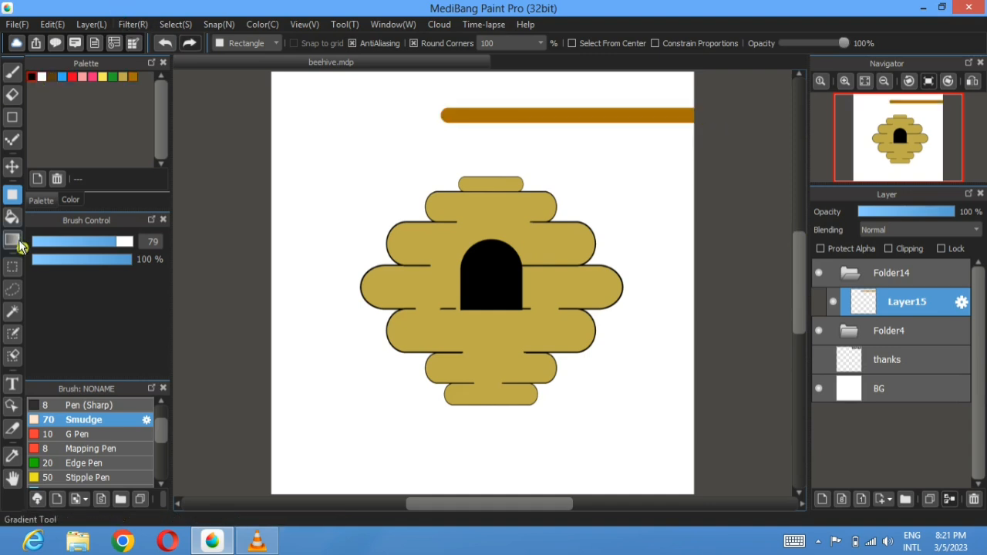
Step: Select the brown bar with the Magic Wand, outline it with a 10-pixel black border on the boundary, and clear the selection
left_click(12, 312)
left_click(517, 122)
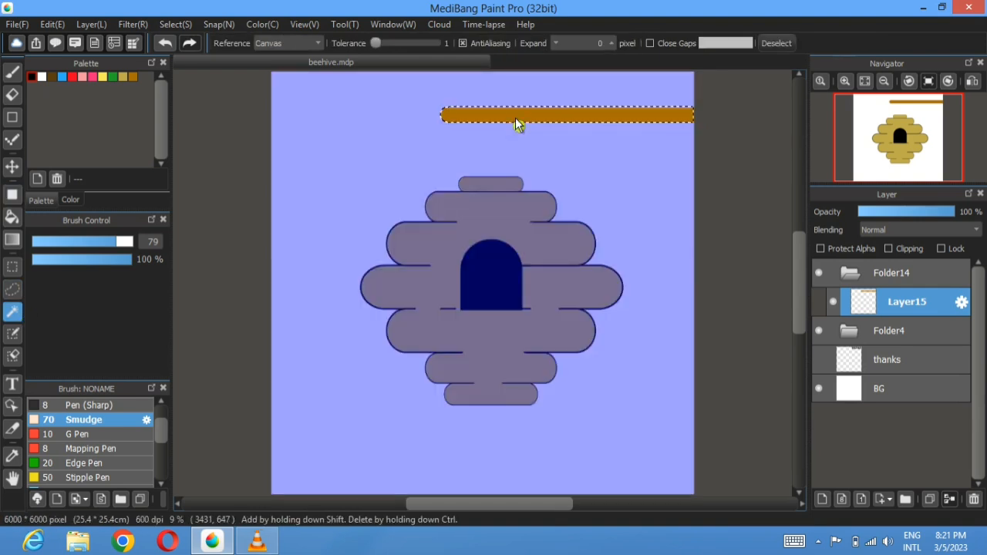
left_click(176, 24)
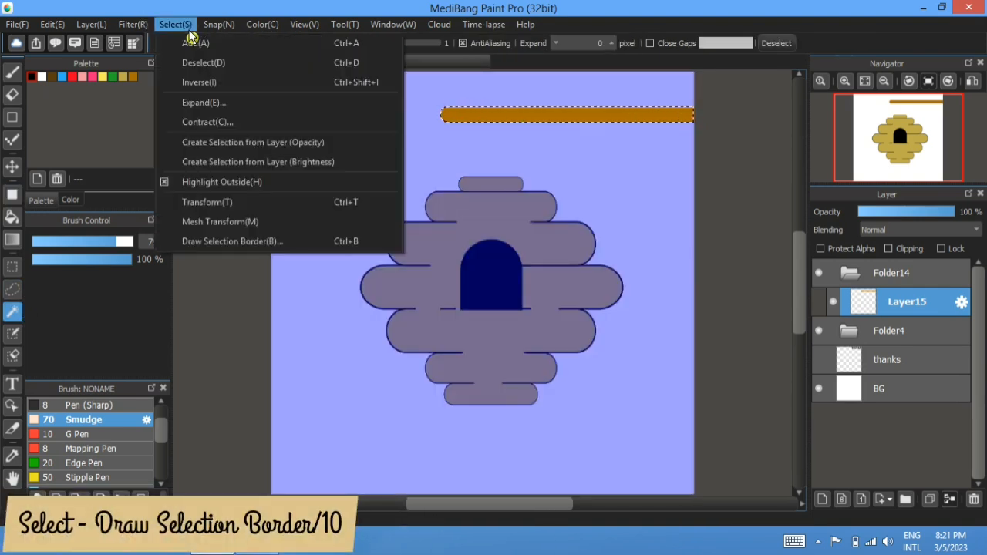
left_click(225, 242)
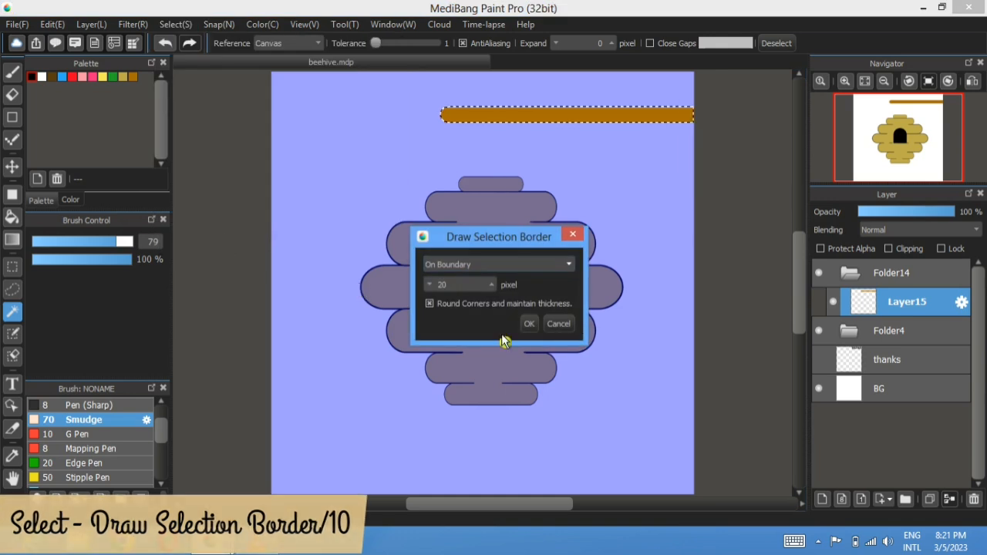
double_click(440, 285)
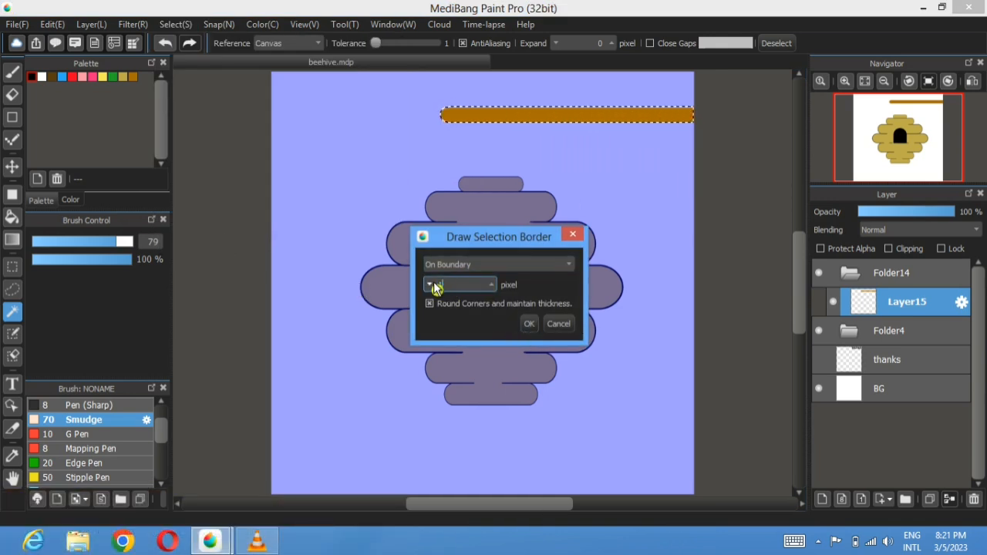
type("10")
left_click(529, 323)
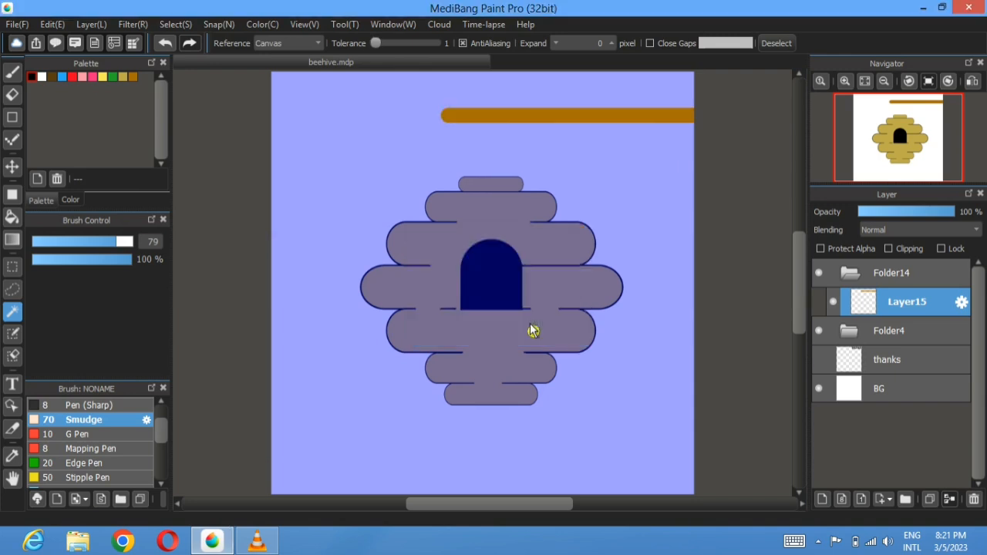
left_click(776, 43)
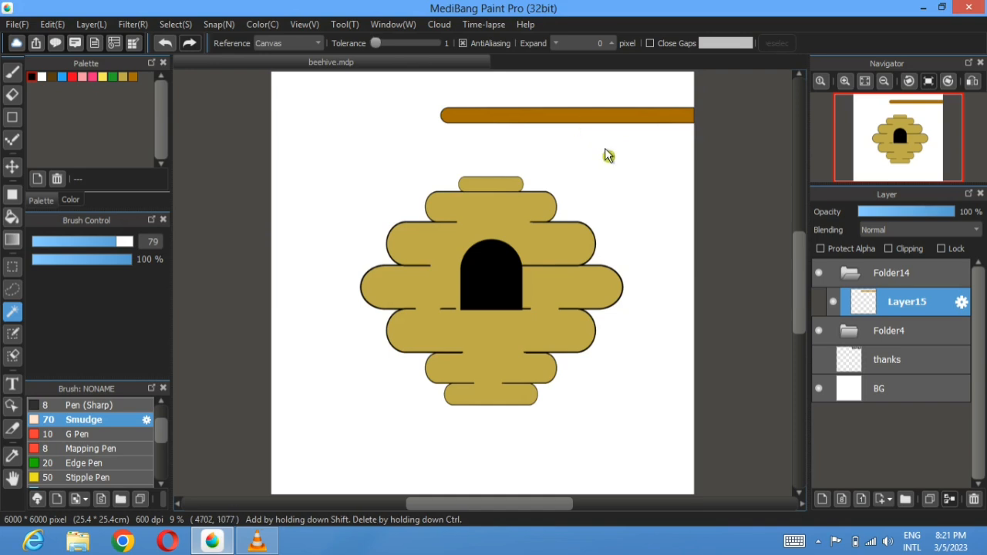
Step: On a new layer, draw a thin, fully rounded vertical gold bar from the brown branch down to the hive's top tier
left_click(137, 74)
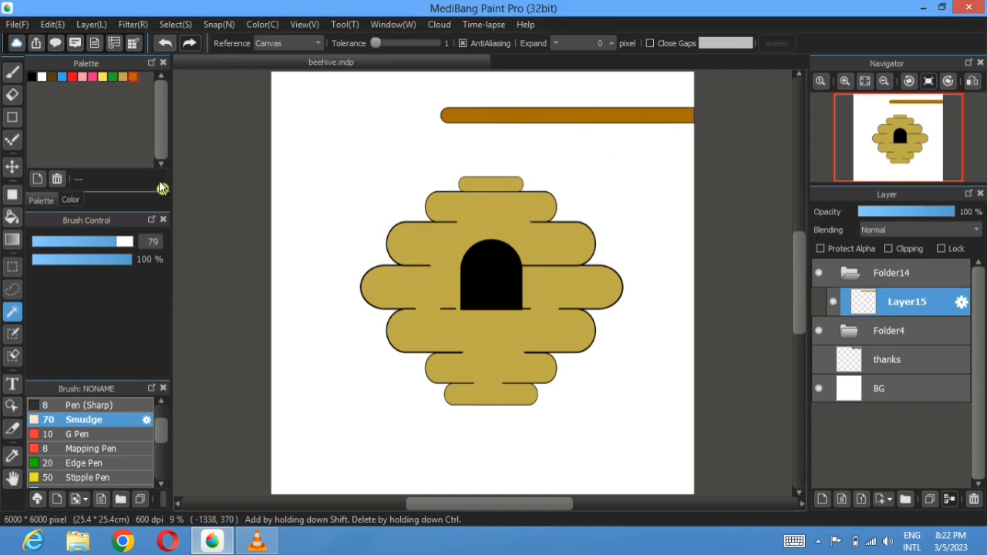
left_click(823, 500)
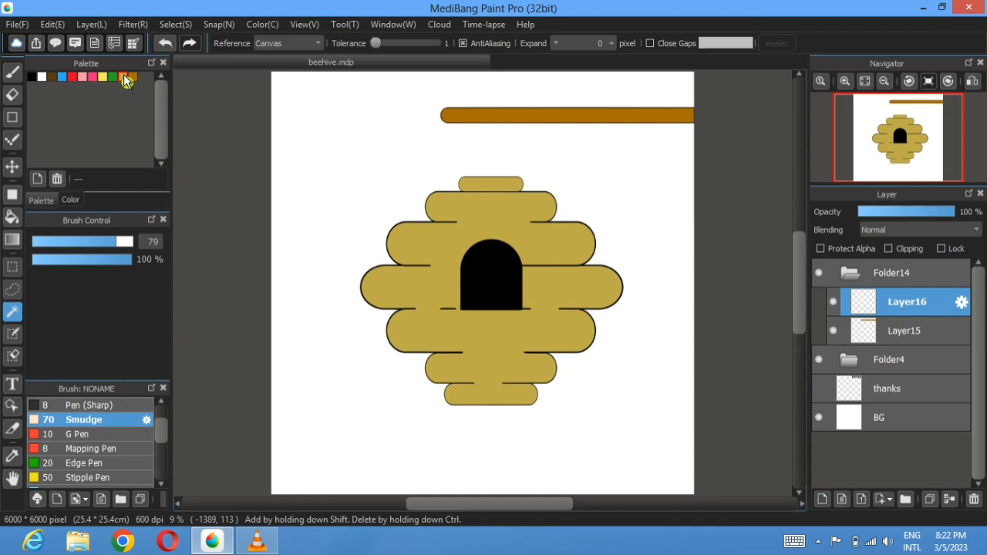
left_click(13, 195)
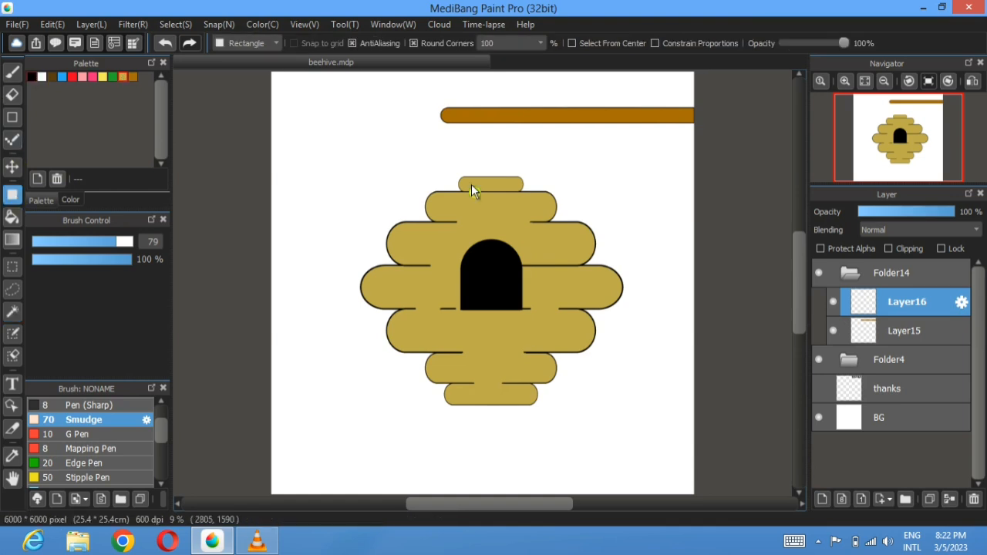
scroll(471, 185, "up", 4)
left_click_drag(442, 215, 399, 353)
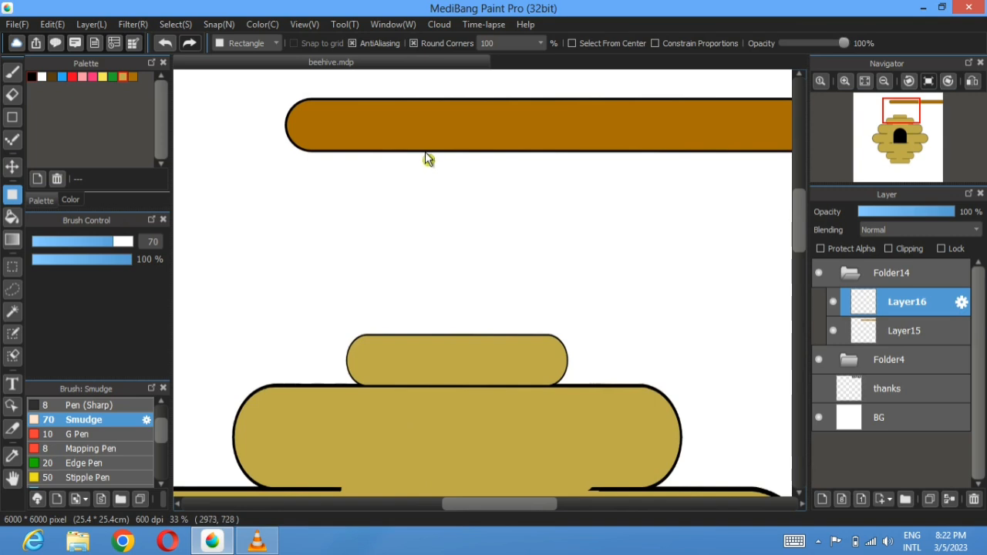
left_click_drag(417, 141, 446, 363)
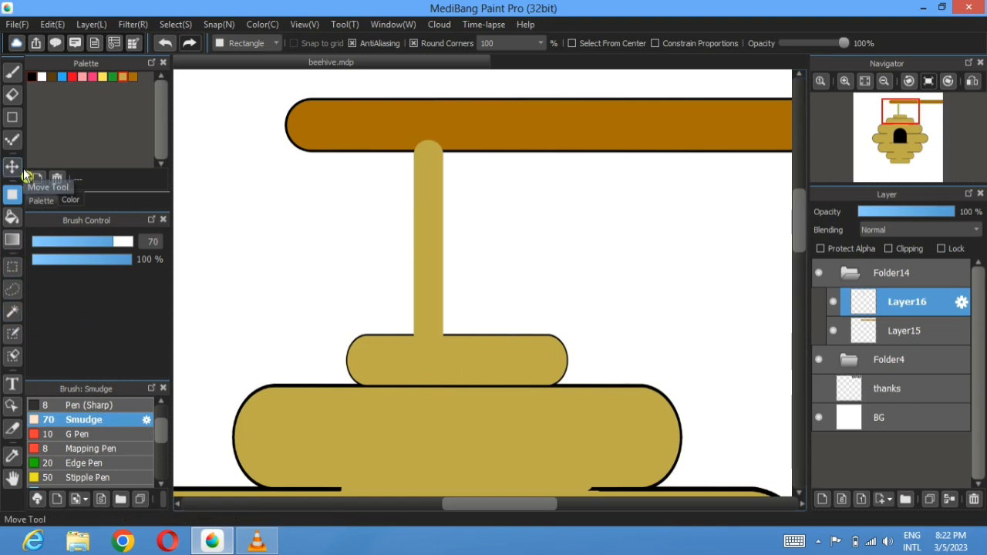
Step: Move the vertical bar's layer into Folder4 and place it at the bottom, beneath Layer12
left_click(11, 166)
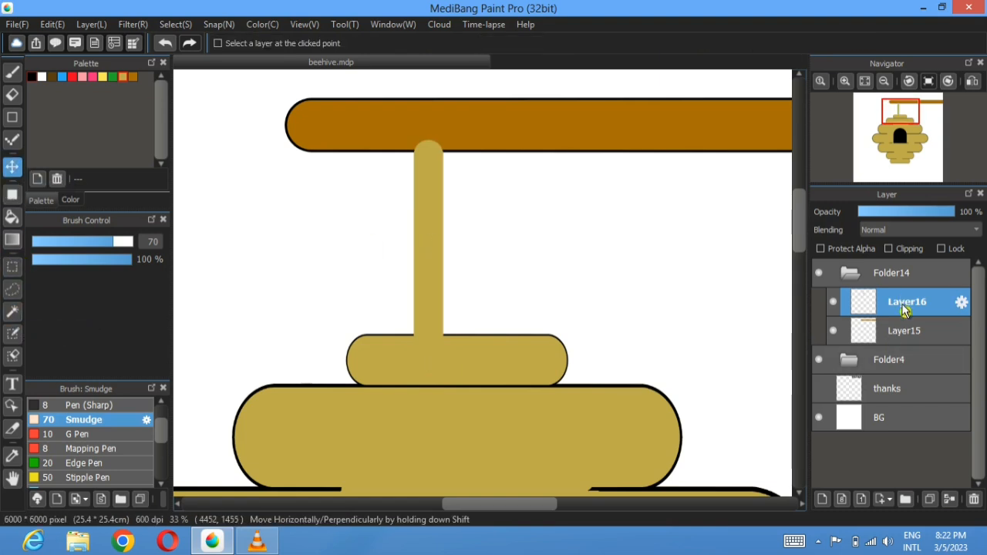
left_click(849, 364)
left_click_drag(909, 308, 912, 448)
scroll(916, 331, "down", 3)
scroll(917, 330, "down", 1)
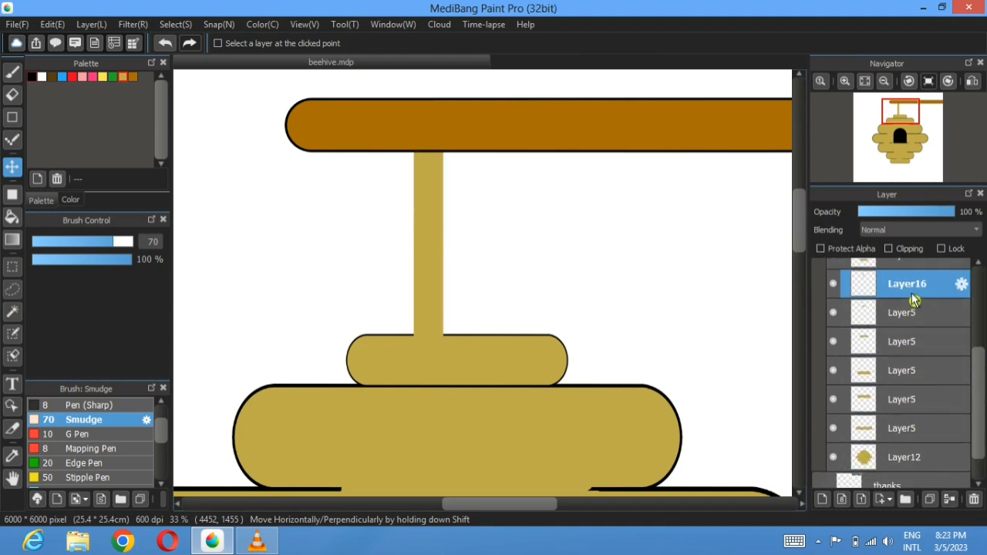
left_click_drag(911, 293, 889, 422)
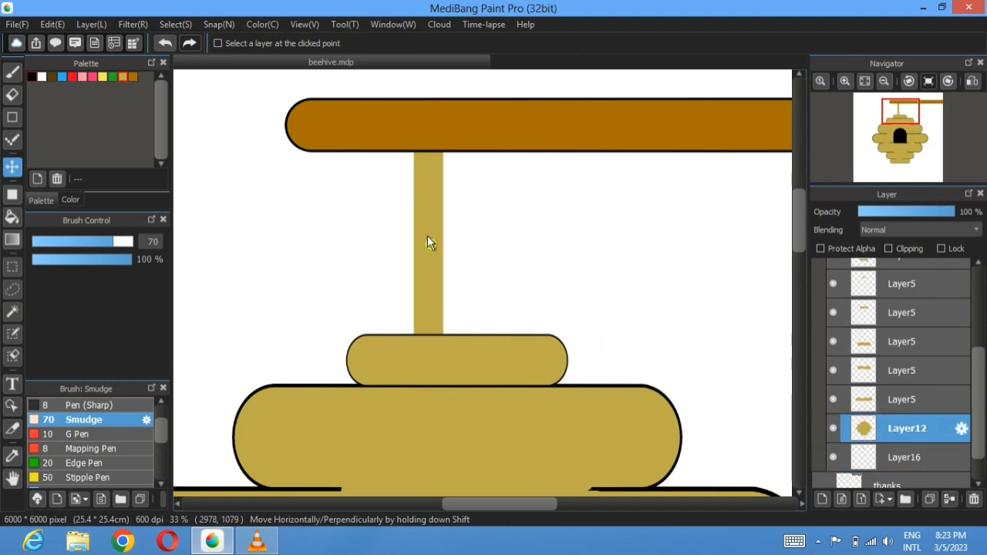
Step: Shift the vertical bar 105 pixels right so it is centred over the hive's top tier
left_click_drag(427, 237, 441, 237)
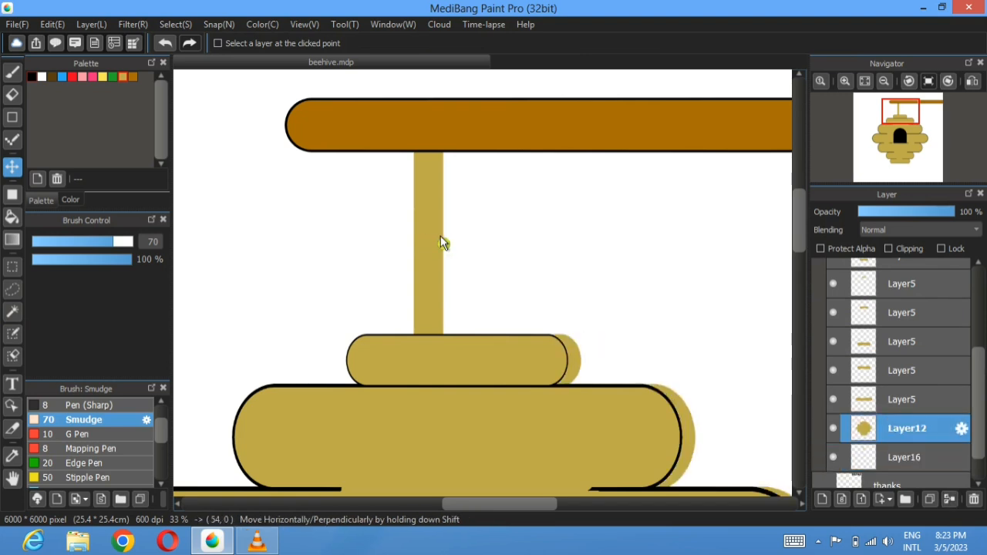
left_click(164, 42)
left_click(918, 460)
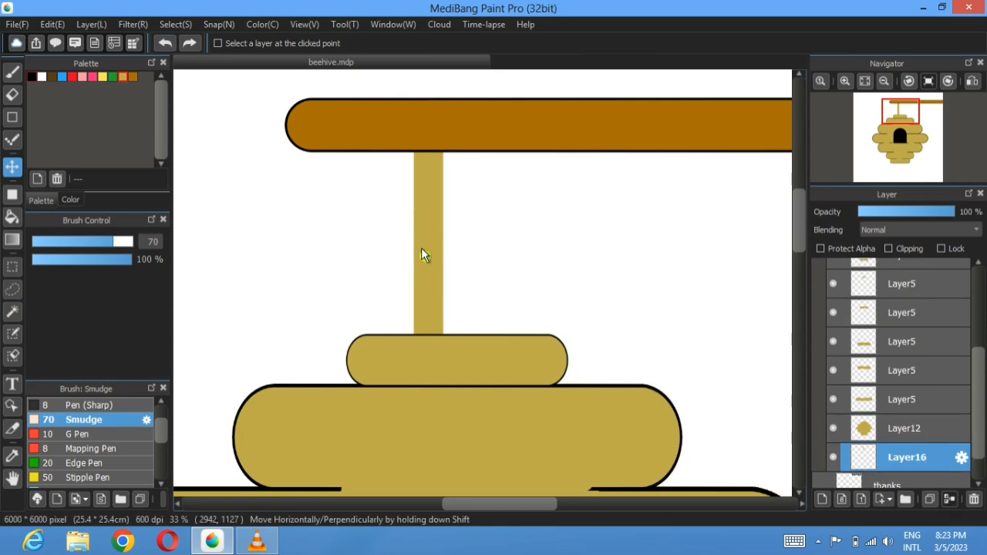
left_click_drag(425, 248, 451, 249)
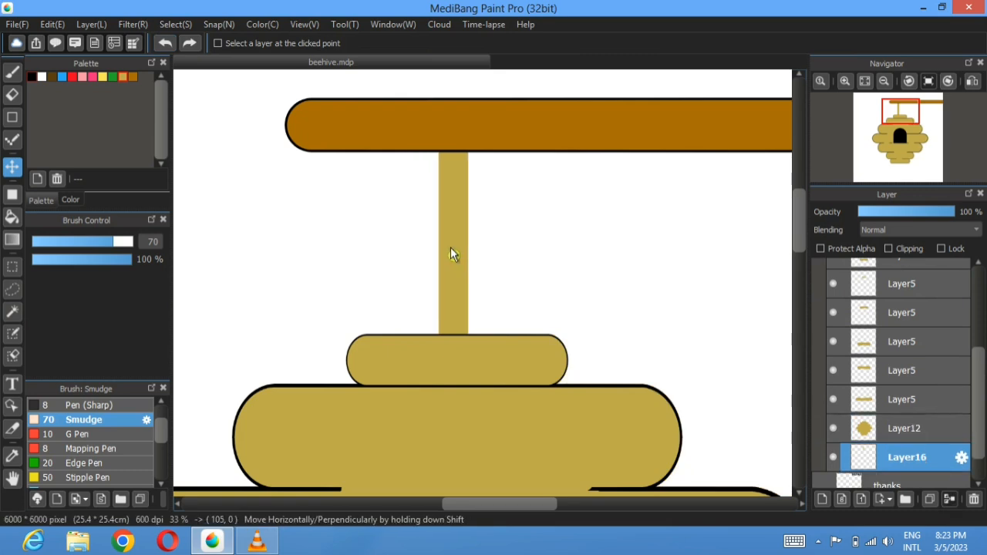
Step: Hide the hive body, the upper tier layers and the branch layer so the vertical bar stands alone
left_click_drag(833, 430, 833, 285)
scroll(833, 285, "up", 3)
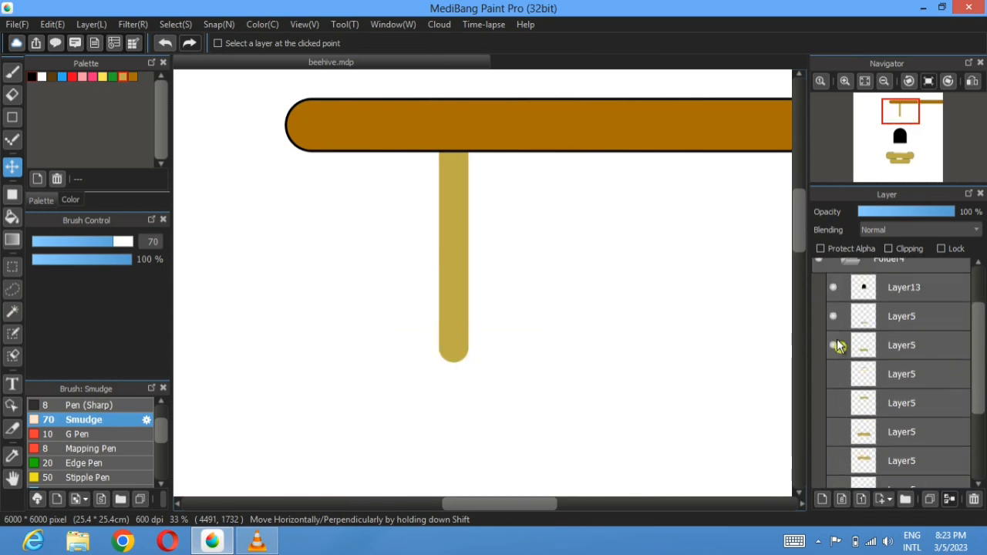
scroll(837, 269, "up", 2)
left_click(834, 284)
Step: Select the vertical gold bar with the Magic Wand, outline it with a black selection border, and clear the selection
left_click(11, 311)
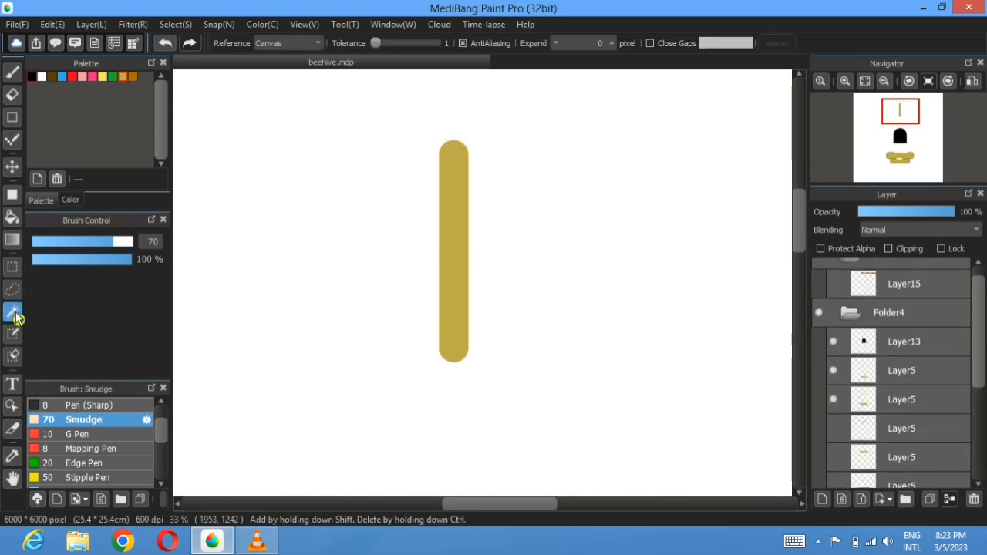
left_click(463, 235)
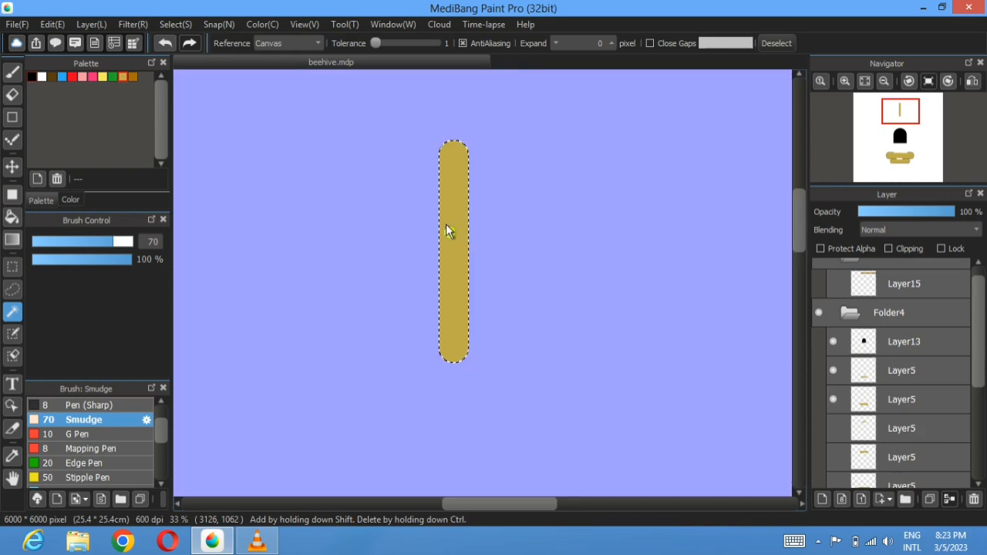
left_click(167, 27)
left_click(185, 239)
left_click(528, 324)
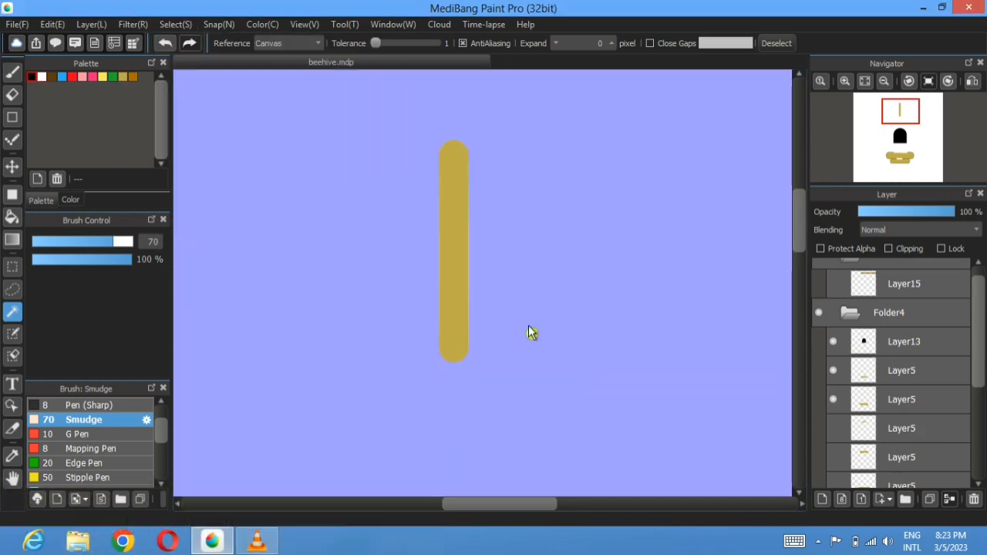
left_click(782, 44)
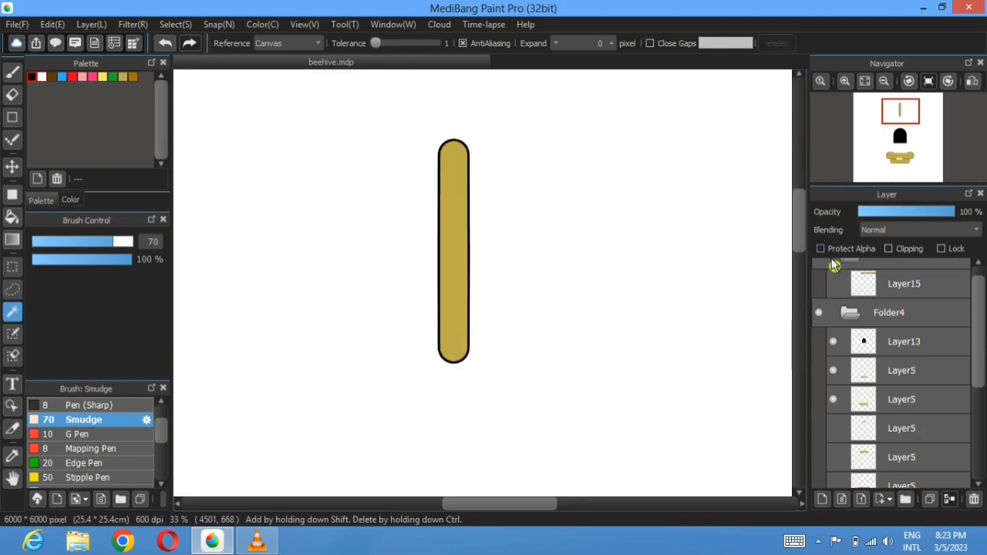
Step: Show the hidden branch, hive tier and hive body layers again
left_click(834, 284)
scroll(839, 293, "down", 2)
left_click_drag(835, 355, 836, 469)
left_click(834, 412)
scroll(839, 363, "down", 2)
scroll(843, 366, "down", 1)
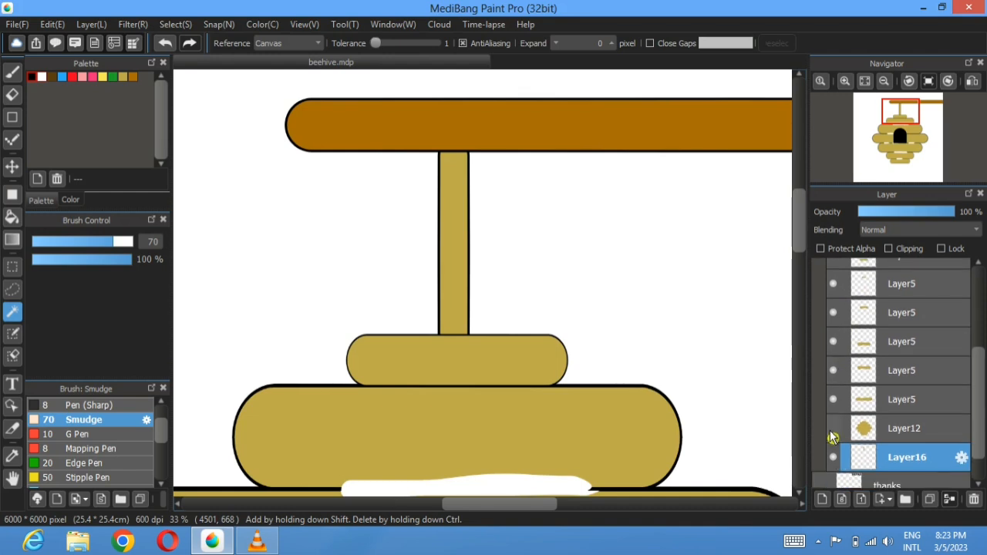
left_click(834, 428)
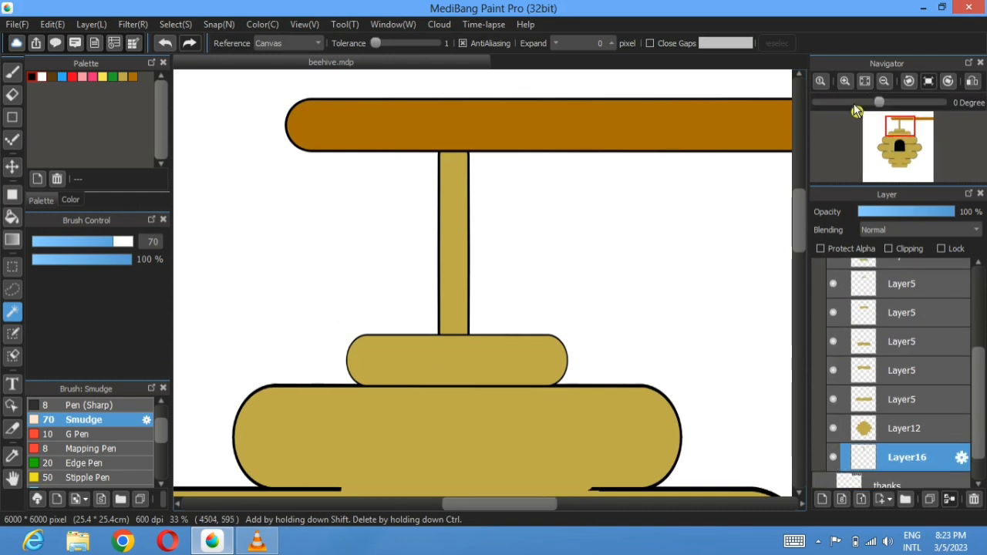
Step: Move the branch layer, Layer15, to the top of Folder4 and collapse that folder
scroll(924, 372, "up", 1)
scroll(921, 364, "up", 5)
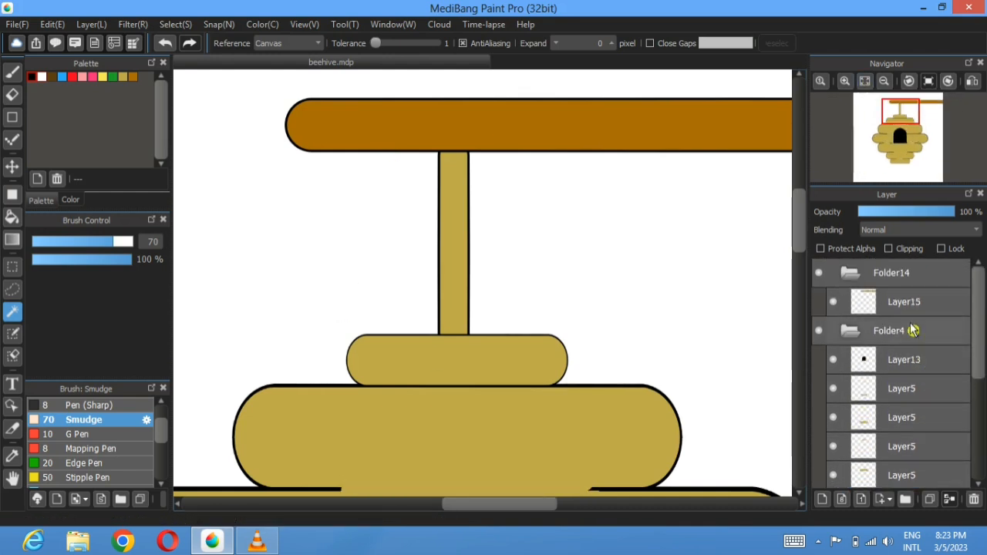
left_click_drag(904, 309, 909, 340)
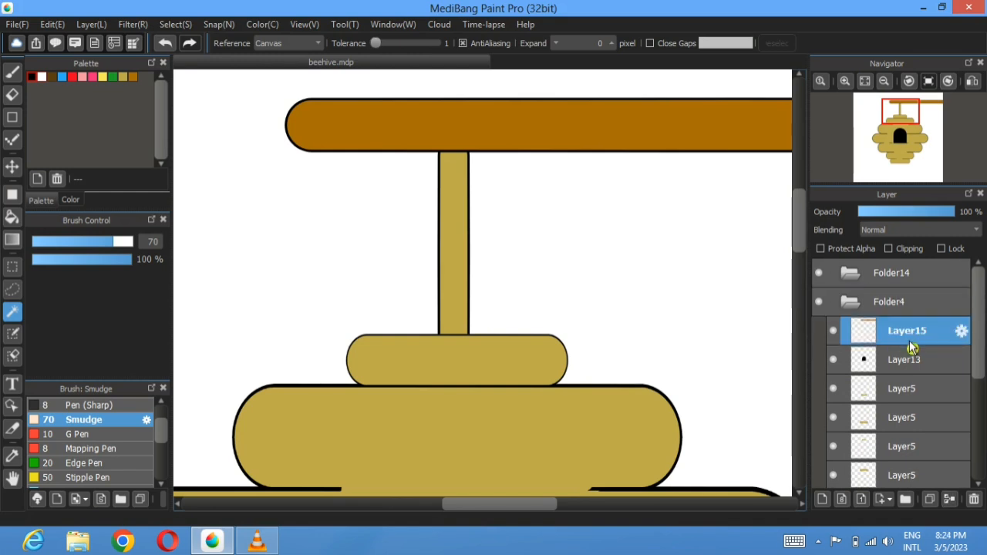
left_click(849, 306)
Step: Add a new empty layer inside Folder14 and fit the whole canvas in view
left_click(899, 279)
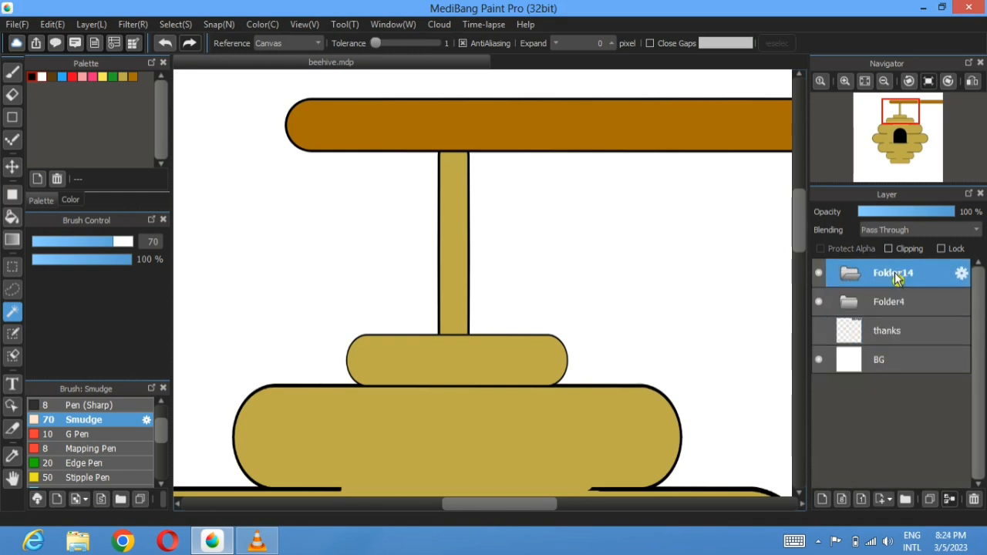
left_click(822, 499)
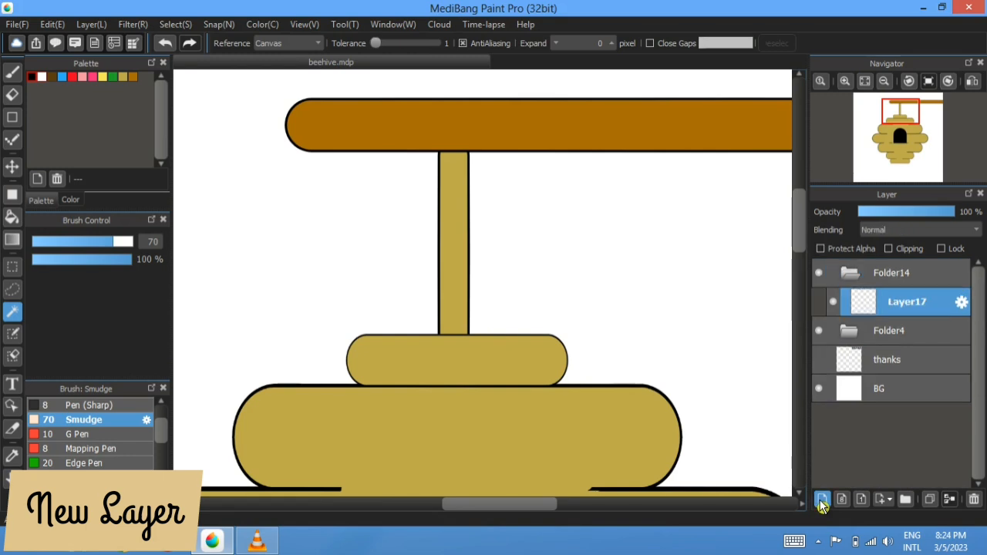
left_click(867, 80)
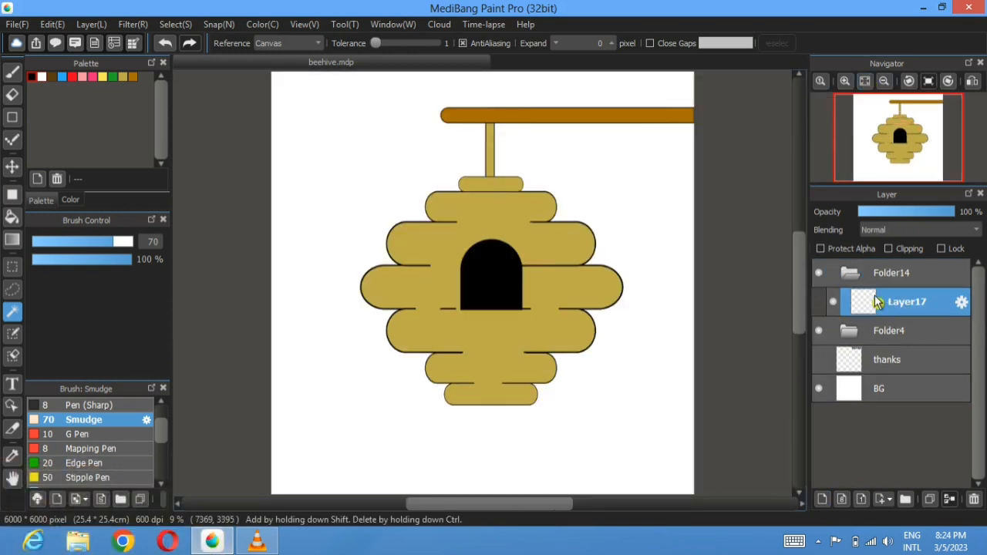
Step: Draw a small black circle in the blank area left of the branch, using the Ellipse shape with constrained proportions
left_click(12, 194)
left_click(277, 44)
left_click(235, 69)
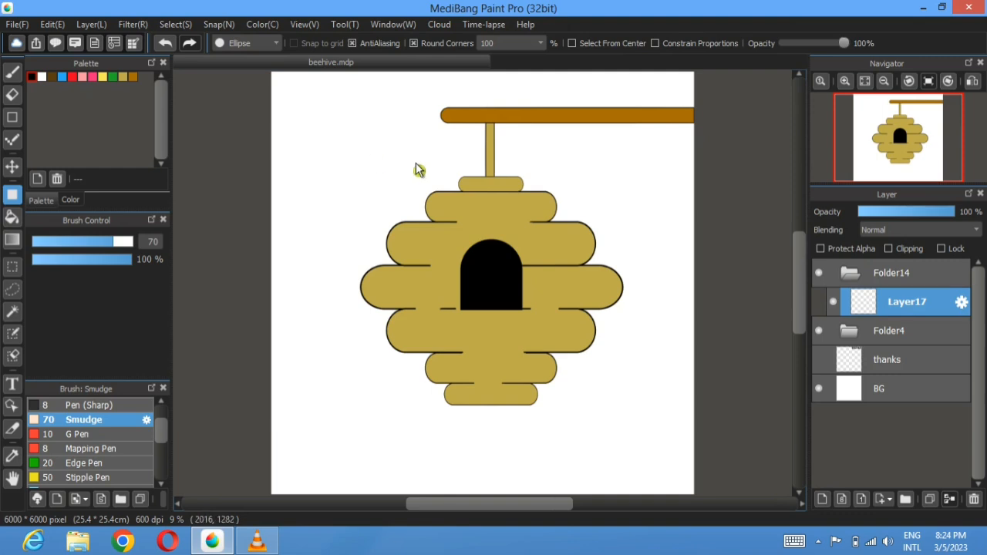
left_click_drag(367, 144, 343, 181)
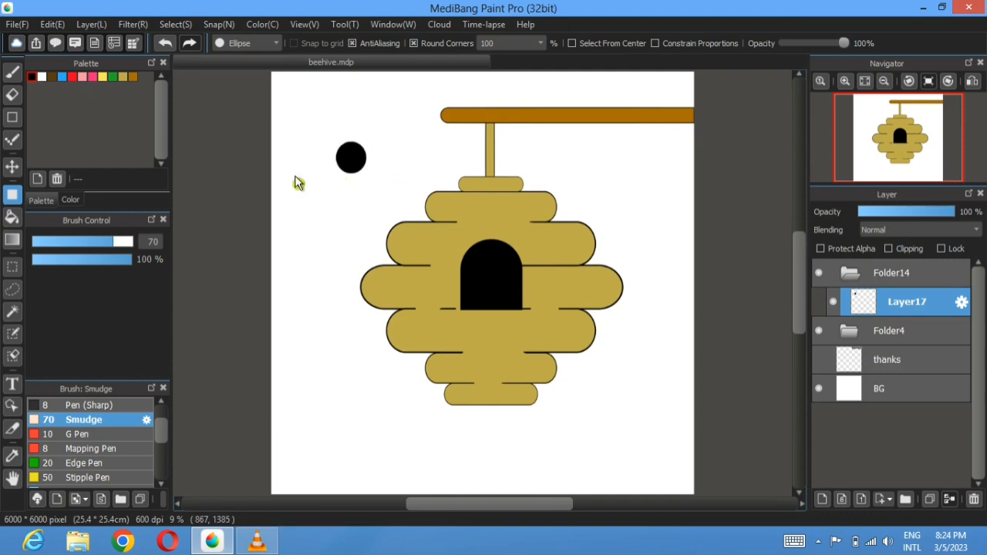
left_click(166, 44)
left_click(655, 44)
left_click_drag(364, 146, 340, 179)
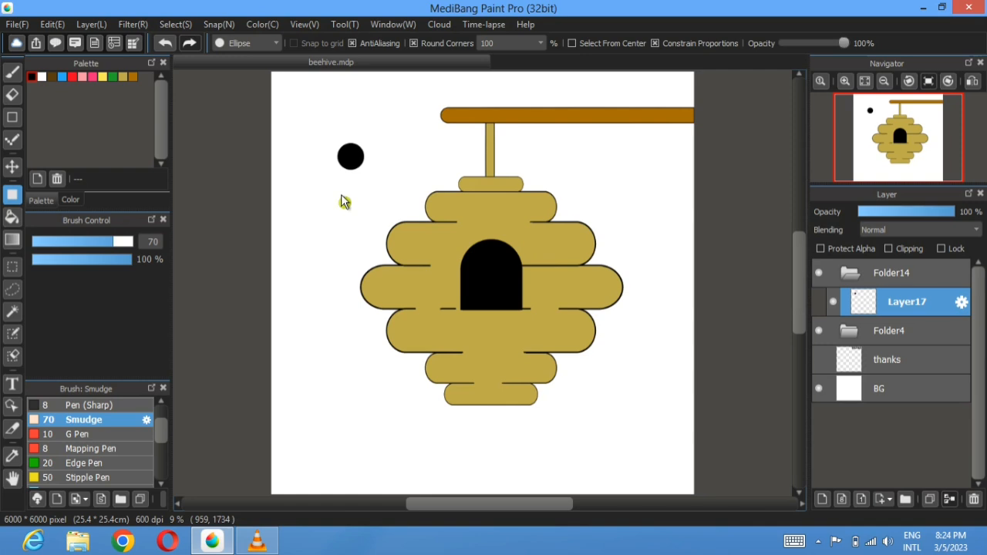
Step: On a new layer, draw a small upright light blue (#91D2F8) ellipse below and to the left of the black circle
left_click(823, 499)
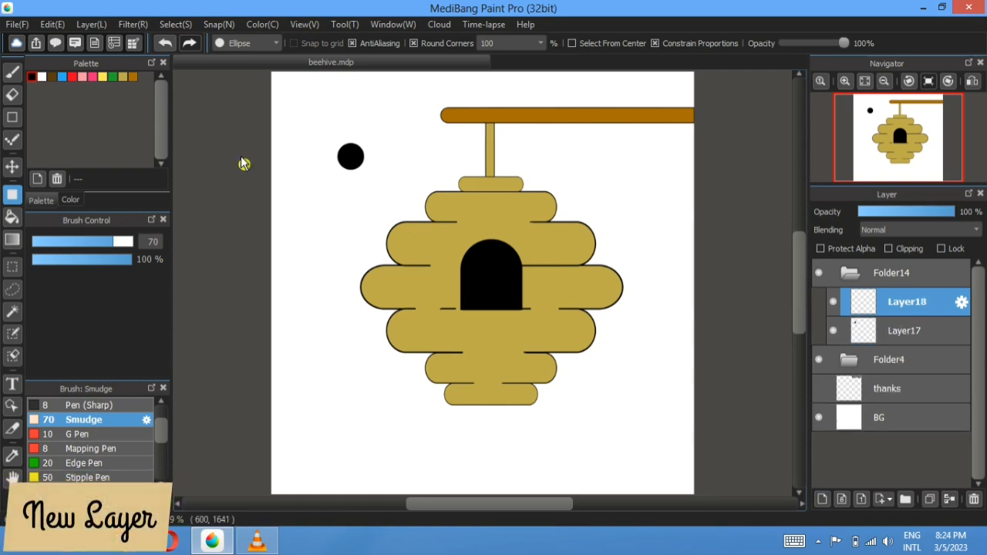
left_click(68, 200)
left_click(107, 79)
left_click(108, 78)
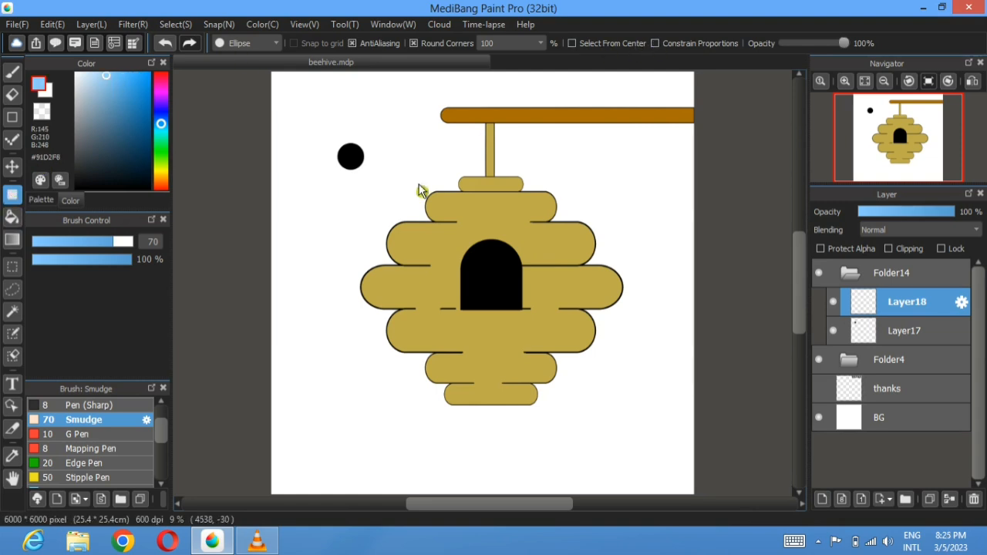
left_click_drag(329, 179, 307, 228)
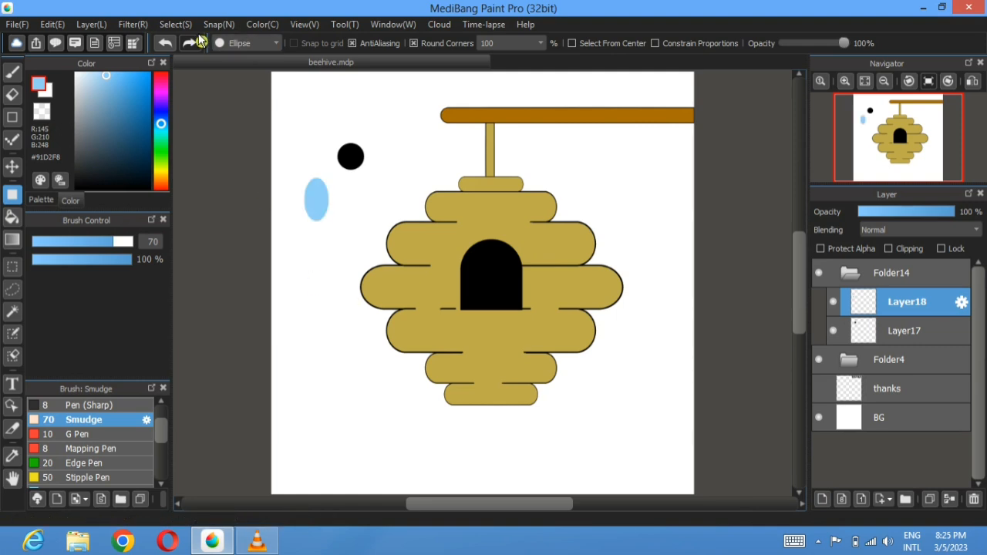
Step: Select the light blue ellipse with the Magic Wand, outline it with a 10-pixel black border, and clear the selection
left_click(12, 312)
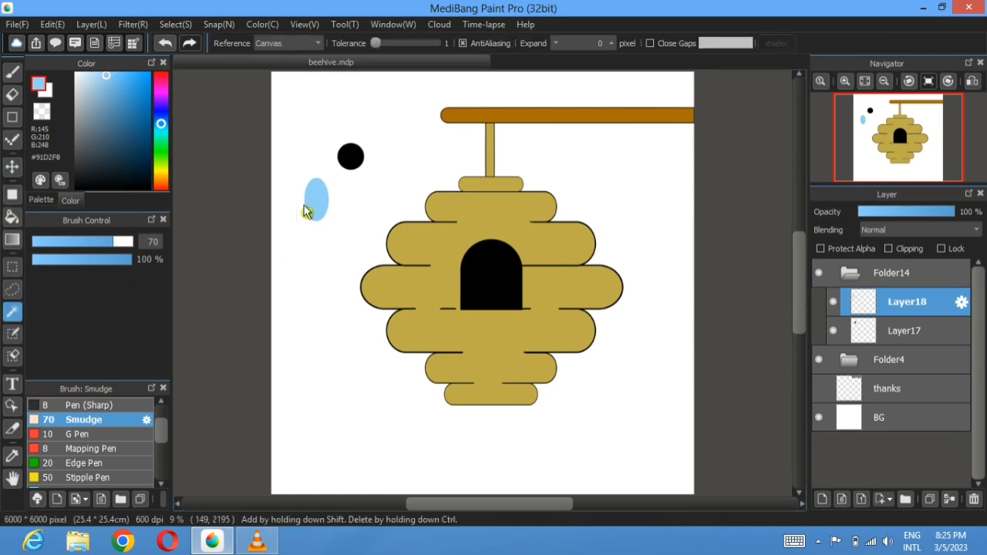
left_click(318, 202)
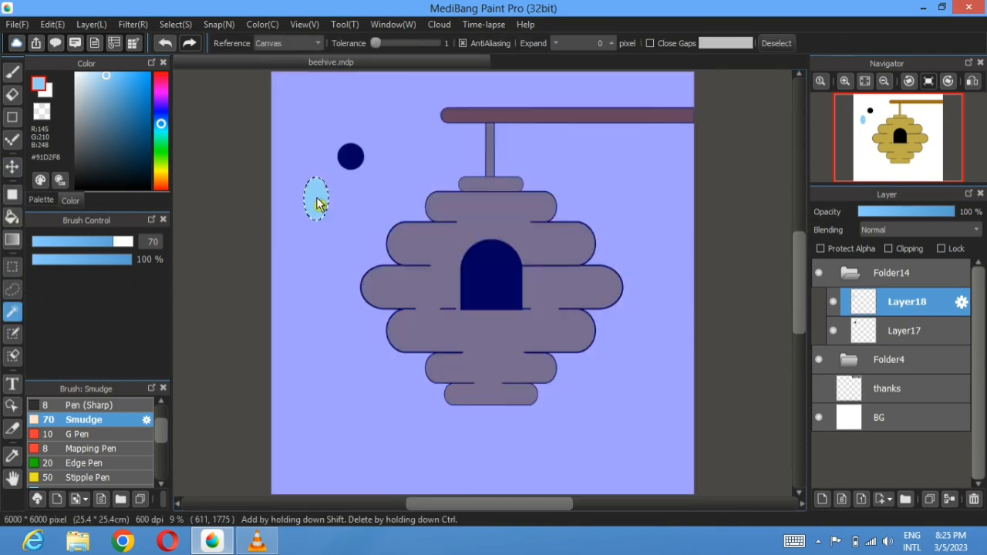
left_click(41, 201)
left_click(175, 24)
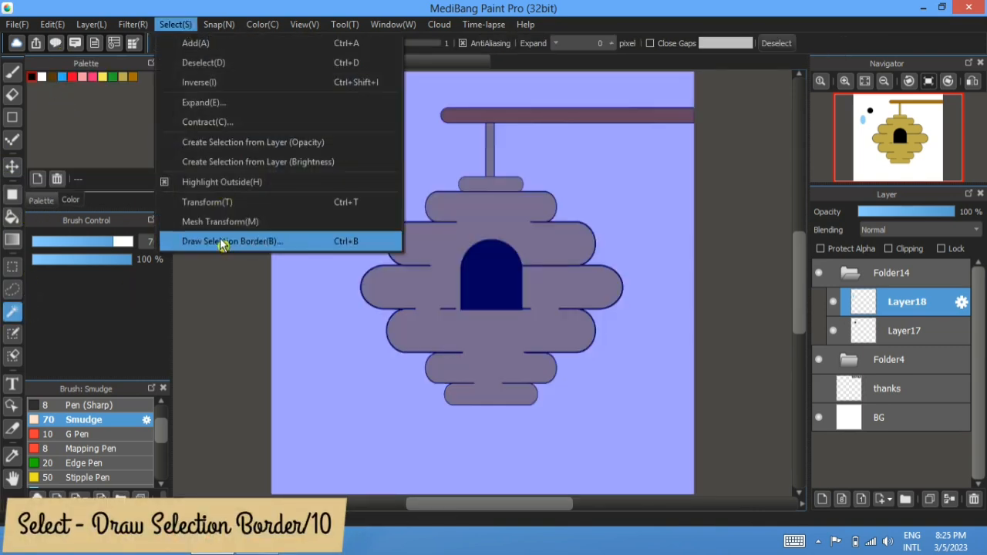
left_click(224, 241)
left_click(530, 325)
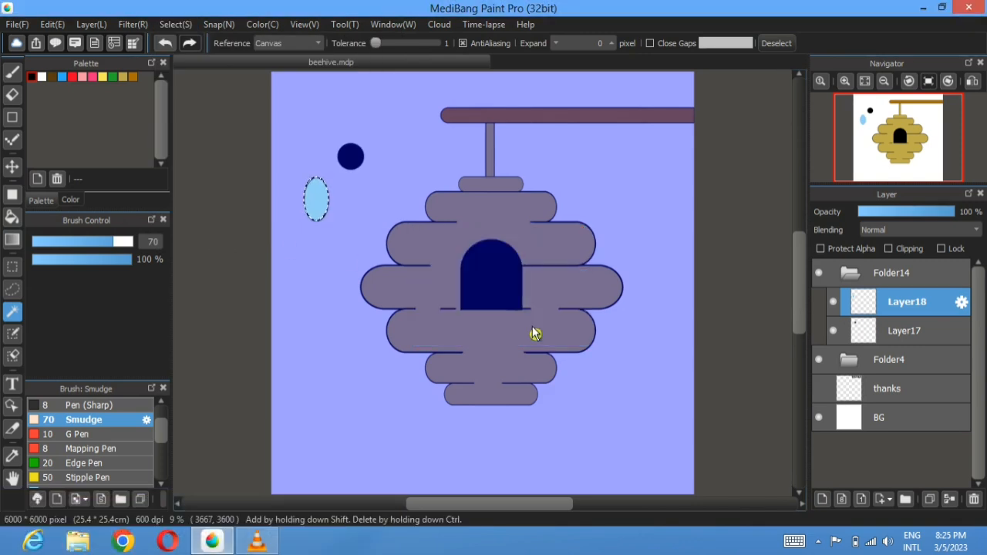
left_click(776, 44)
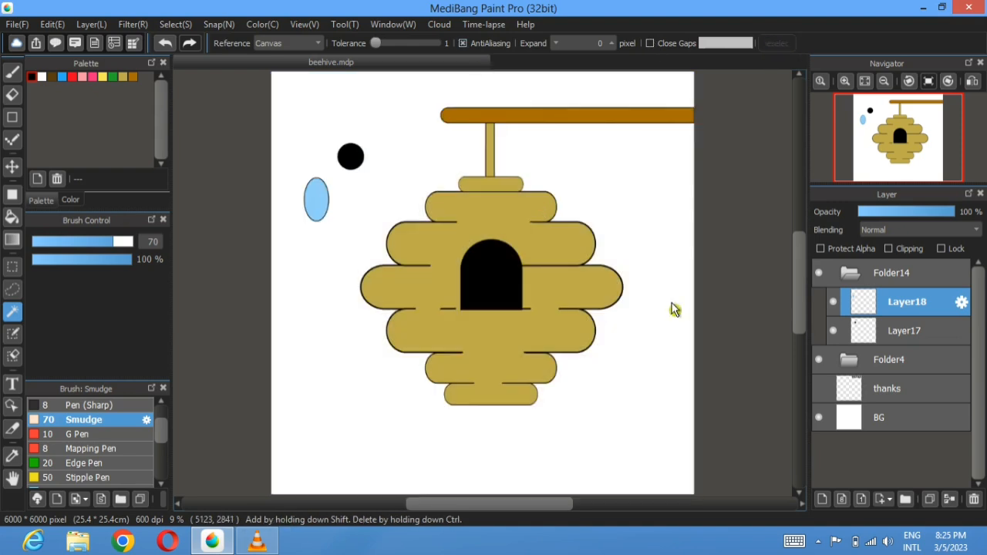
scroll(331, 202, "up", 4)
left_click_drag(455, 218, 402, 269)
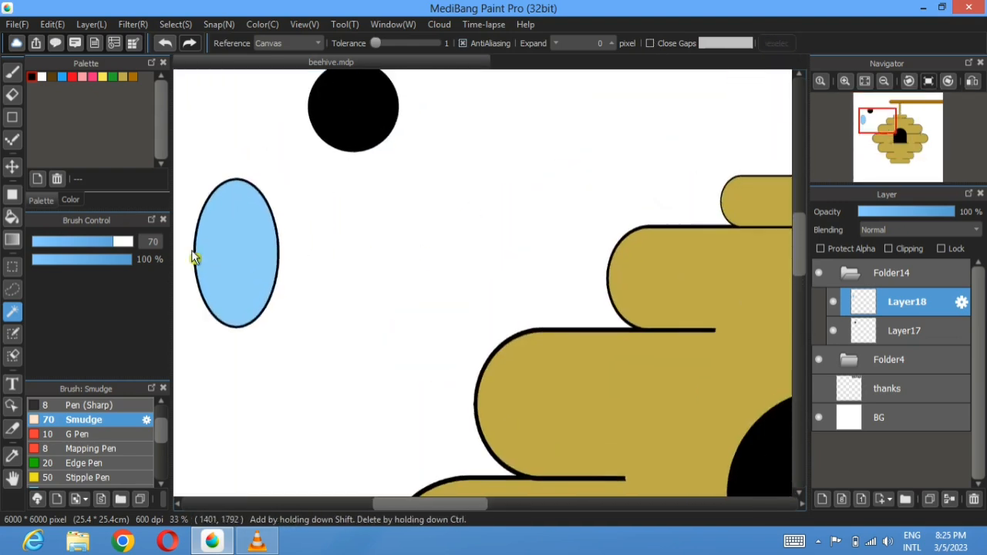
Step: Move the light blue ellipse beneath the black circle and rotate it with Transform so its lower end tilts outward to the right
left_click(12, 168)
left_click_drag(234, 263, 367, 229)
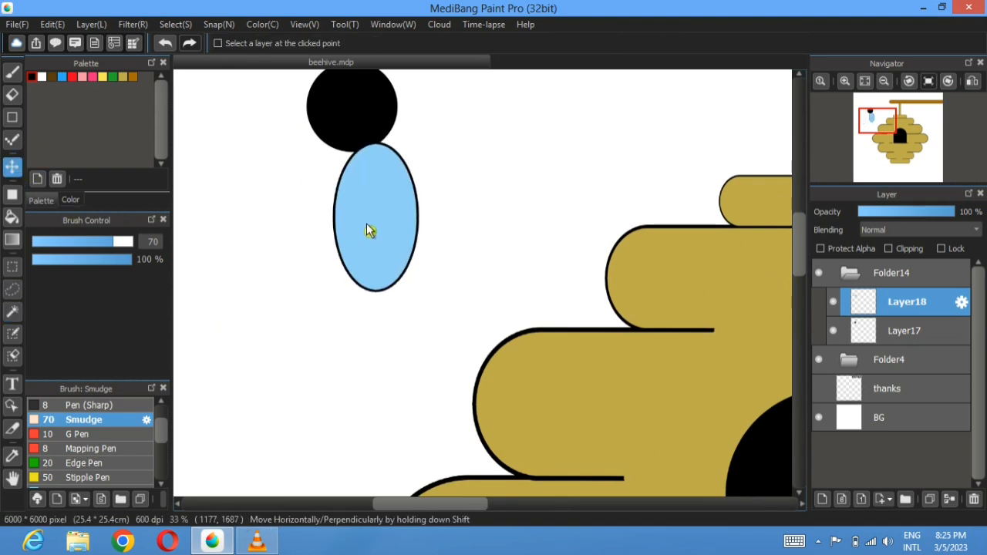
left_click(175, 25)
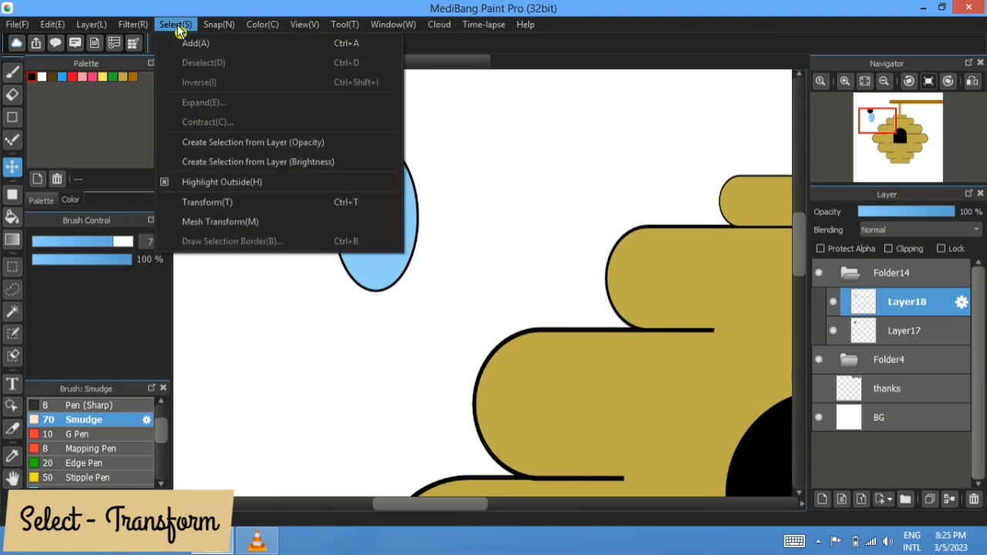
left_click(204, 199)
left_click_drag(286, 282, 375, 311)
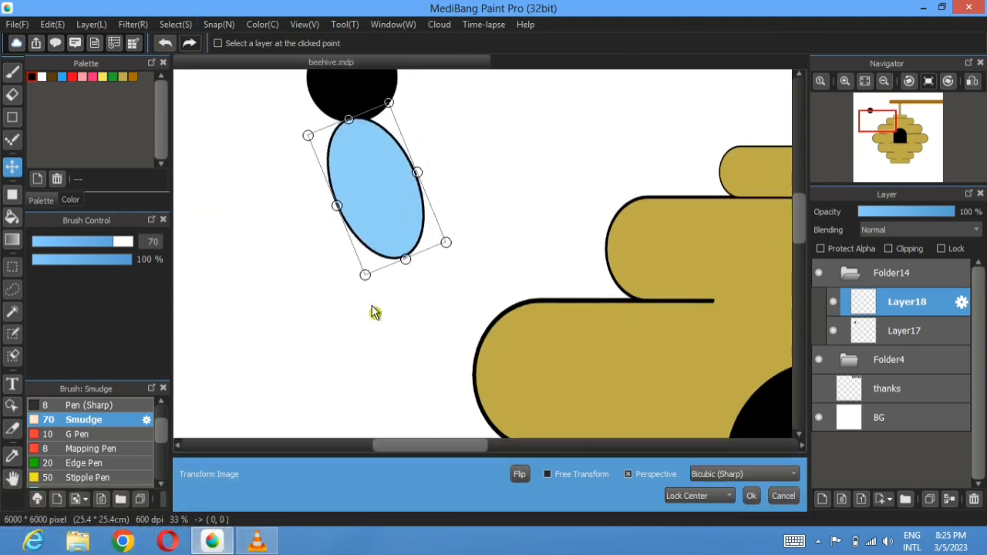
left_click_drag(376, 163, 400, 157)
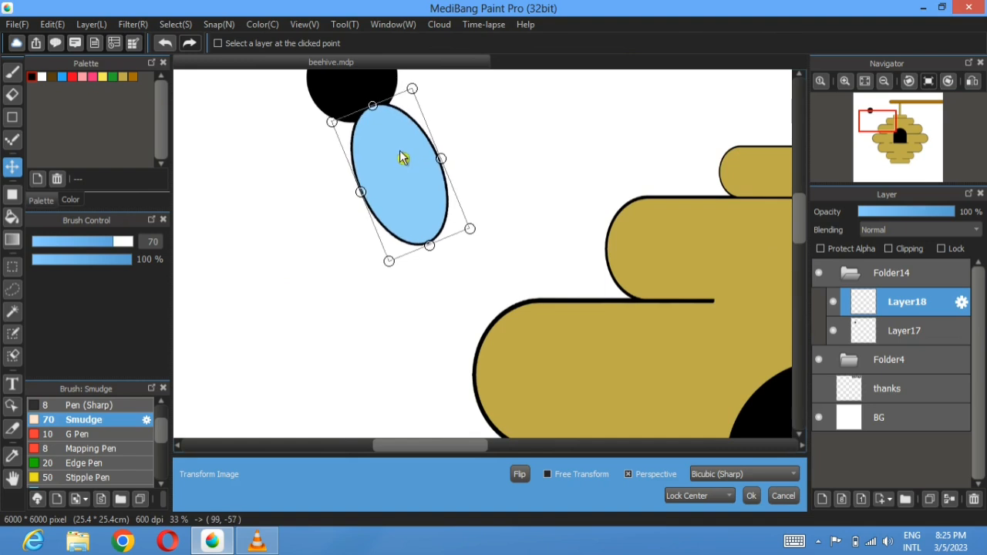
left_click(752, 498)
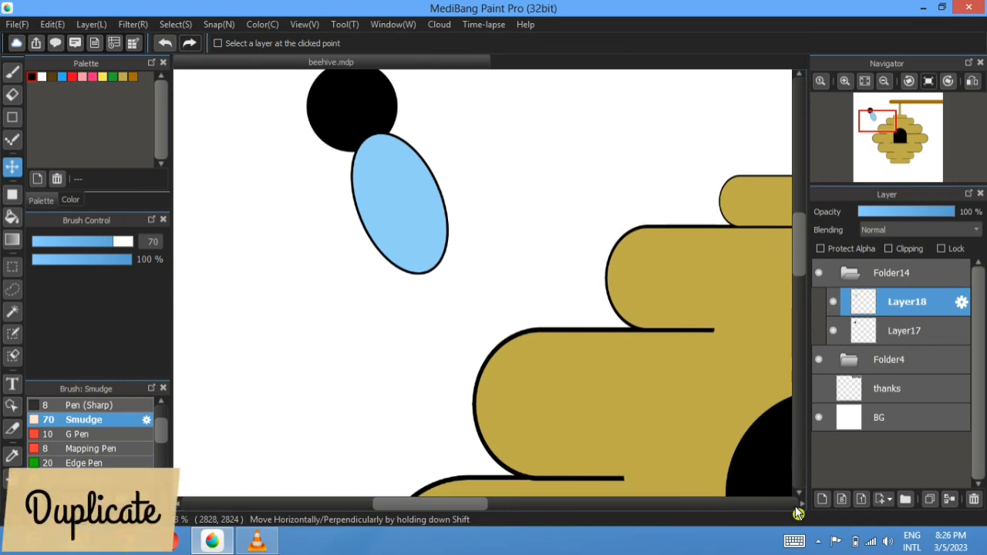
Step: Duplicate the light blue wing, flip the copy horizontally, and place it beside the original as the left wing beneath the black circle
left_click(929, 500)
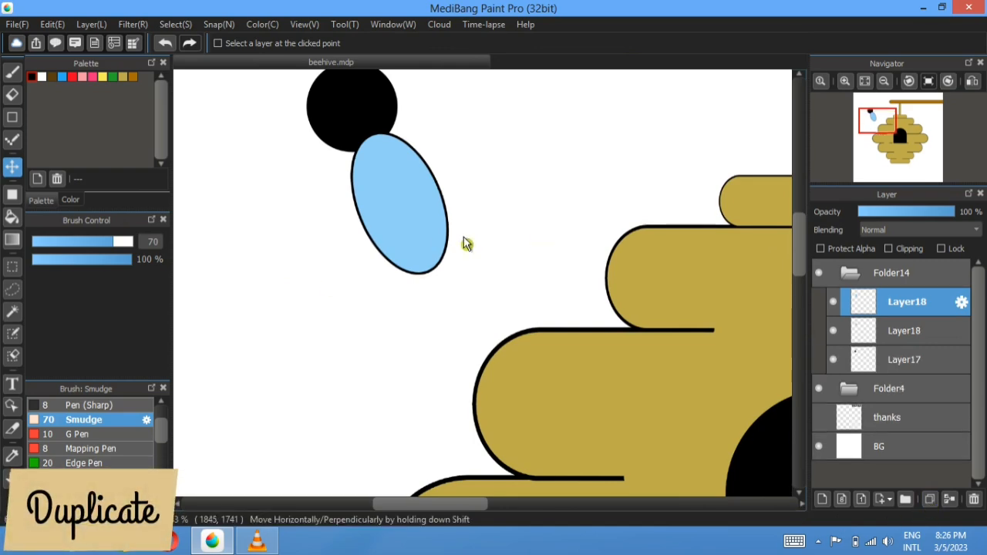
left_click(91, 24)
mouse_move(105, 438)
left_click(320, 455)
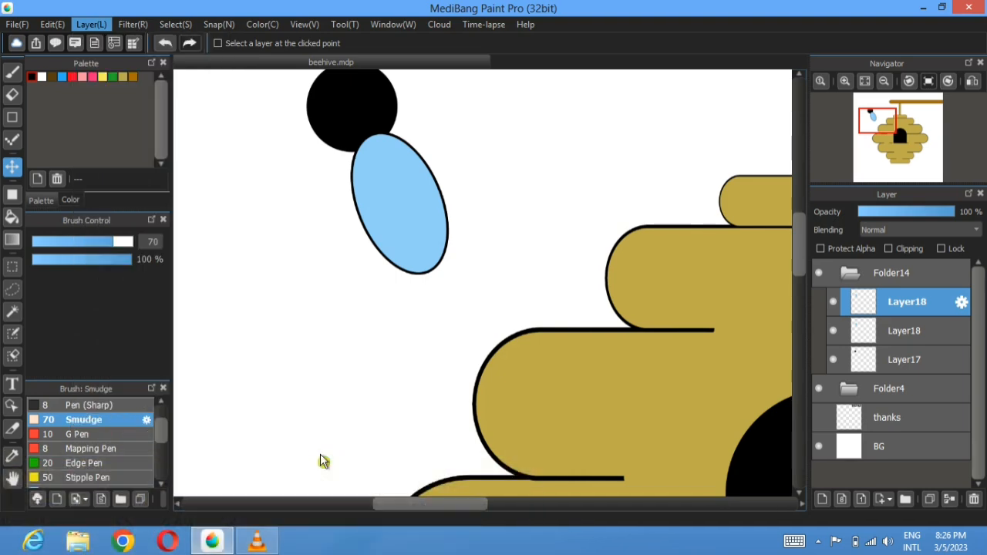
left_click(865, 82)
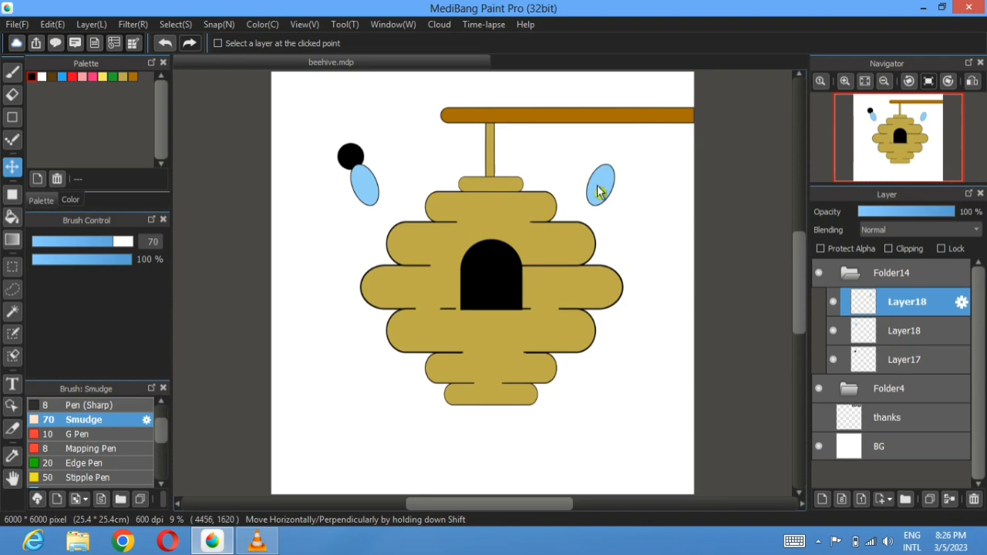
left_click_drag(600, 184, 525, 184)
left_click_drag(389, 184, 347, 191)
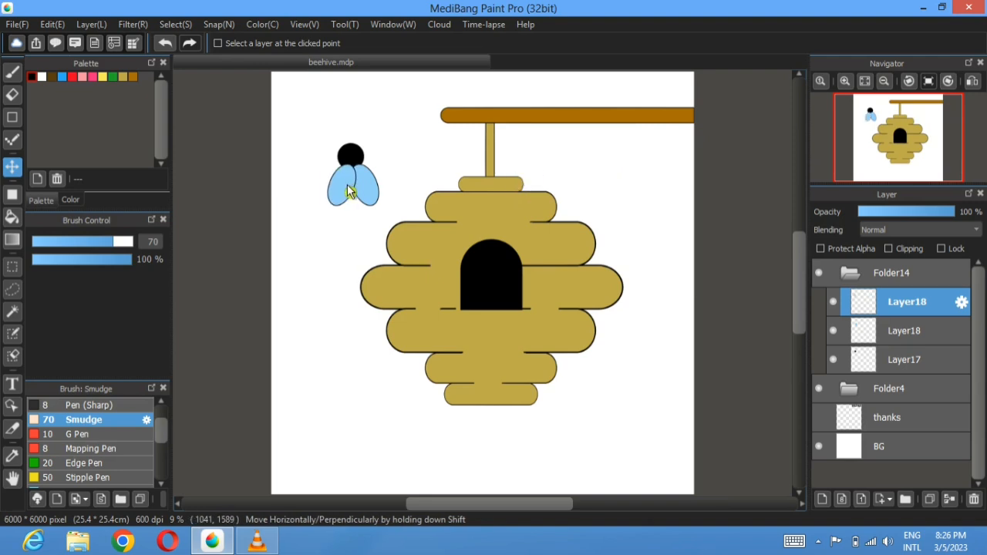
scroll(348, 191, "up", 4)
left_click_drag(347, 191, 329, 184)
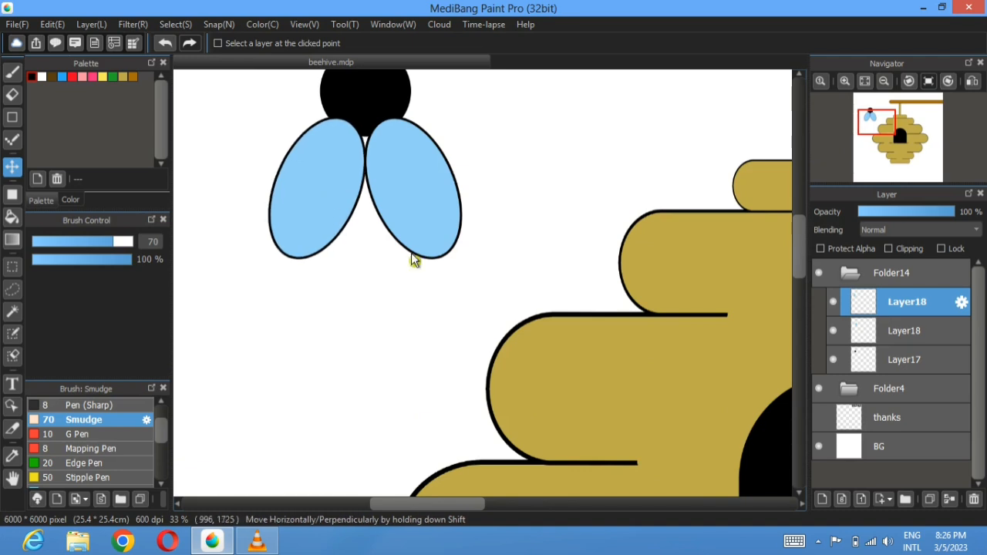
Step: Select both wing layers and nudge the wings about 12 pixels down
left_click(901, 334, "ctrl")
scroll(427, 280, "down", 1)
left_click_drag(414, 205, 415, 209)
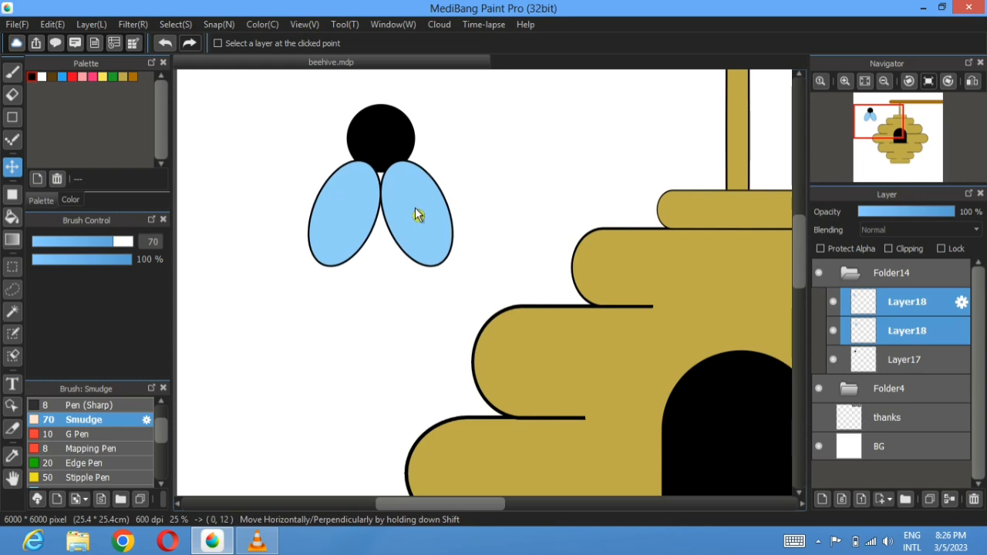
Step: Add a new layer above both wing layers and choose the polygon shape for brush drawing
left_click(930, 309)
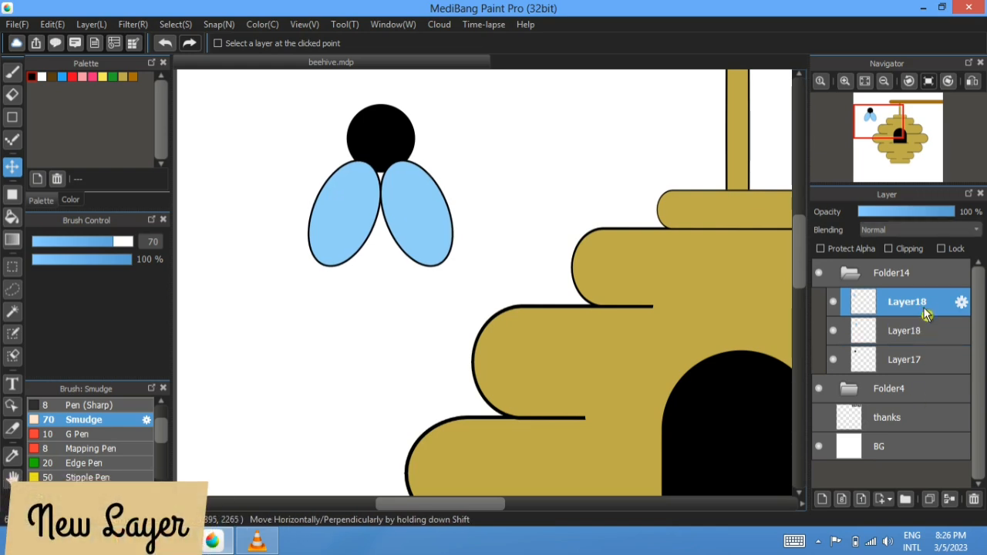
left_click(824, 500)
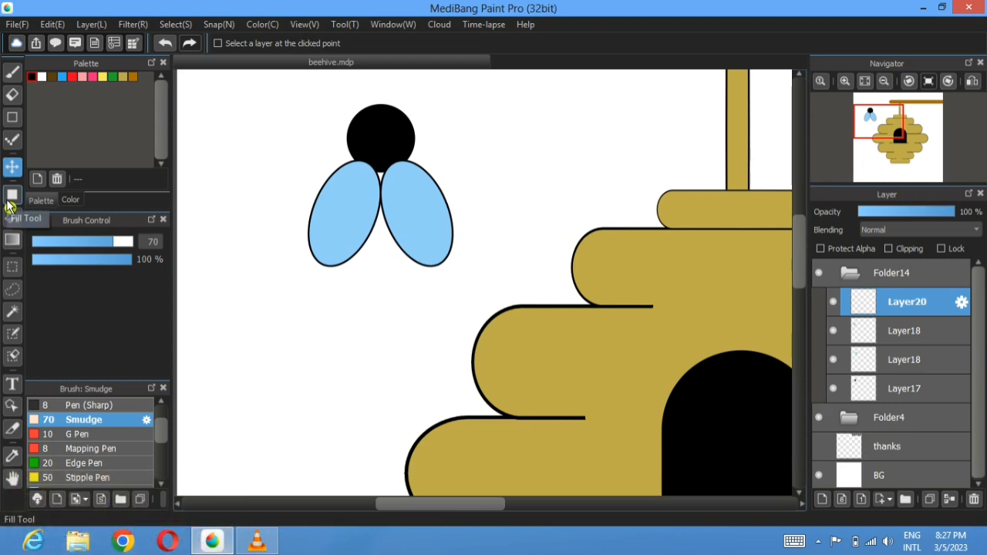
left_click(12, 118)
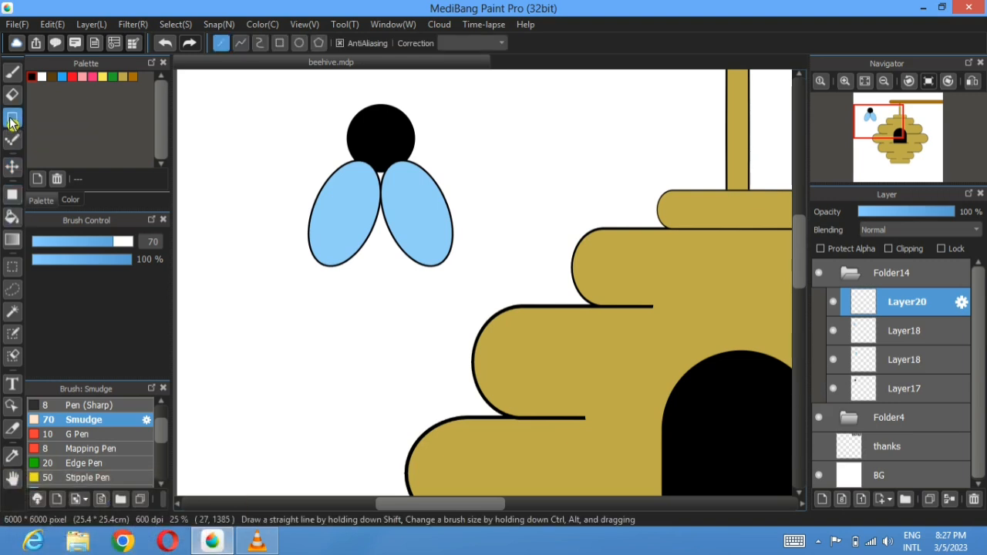
left_click(280, 44)
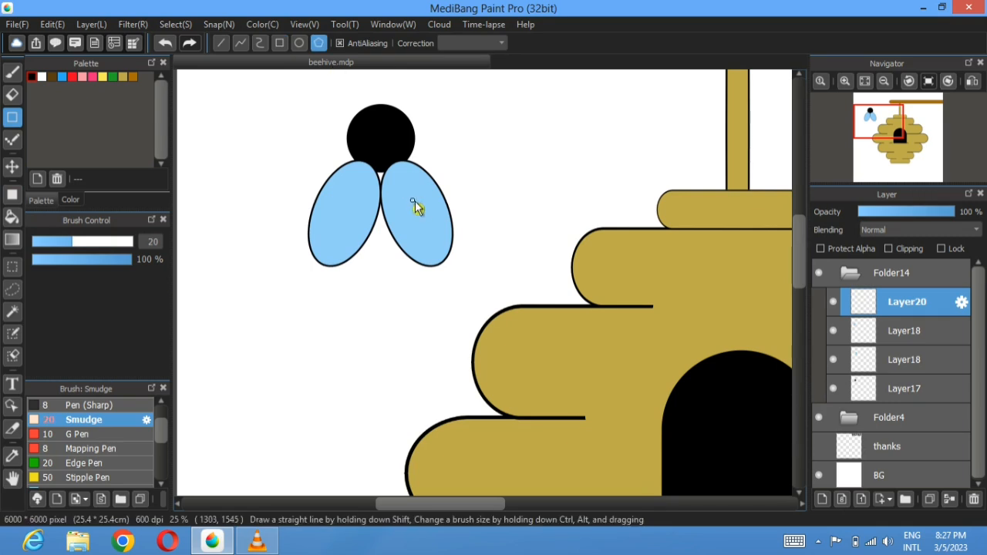
left_click(414, 199)
left_click(346, 200)
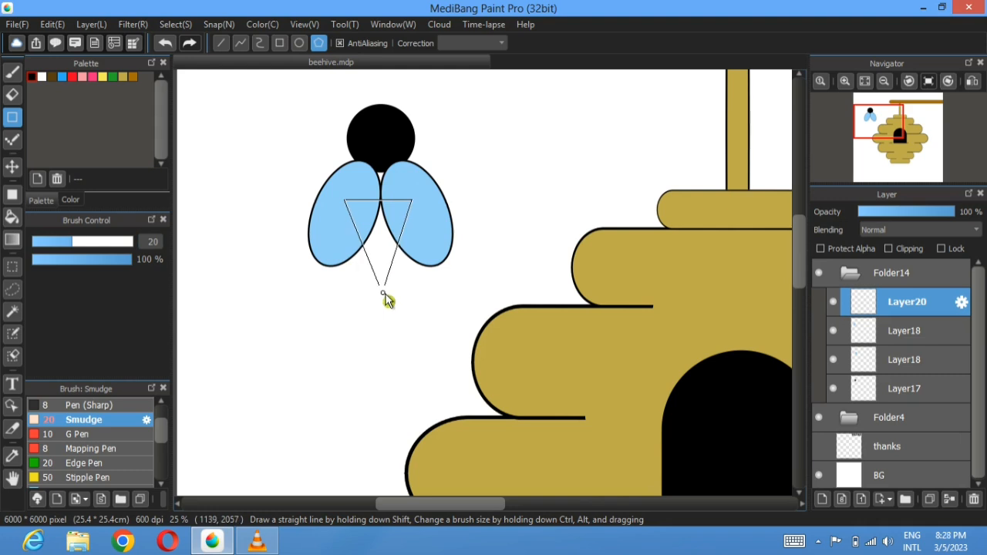
left_click(385, 295)
key("Escape")
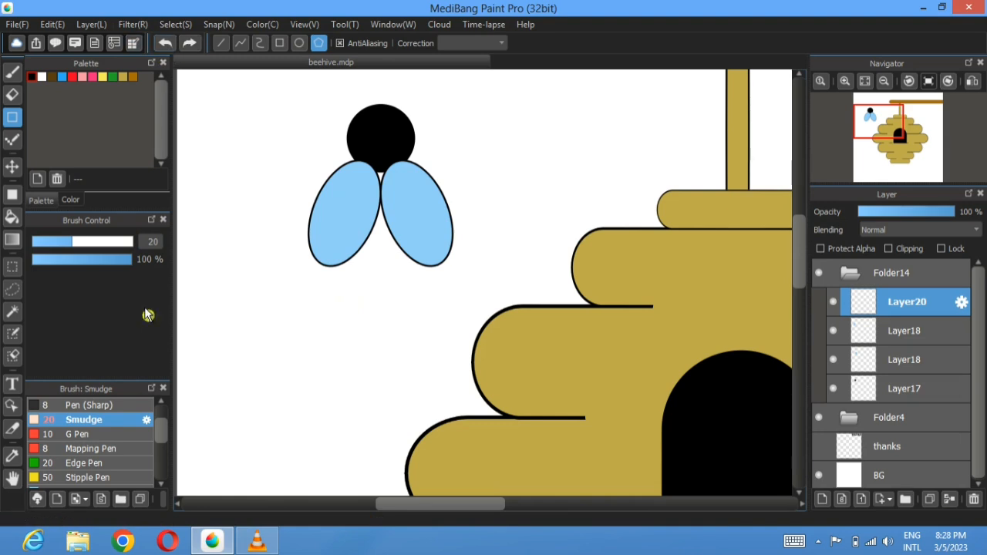
Step: Draw a black downward-pointing triangle outline over the wings using the 8-pixel Pen (Sharp) brush and polygon shape
left_click(105, 406)
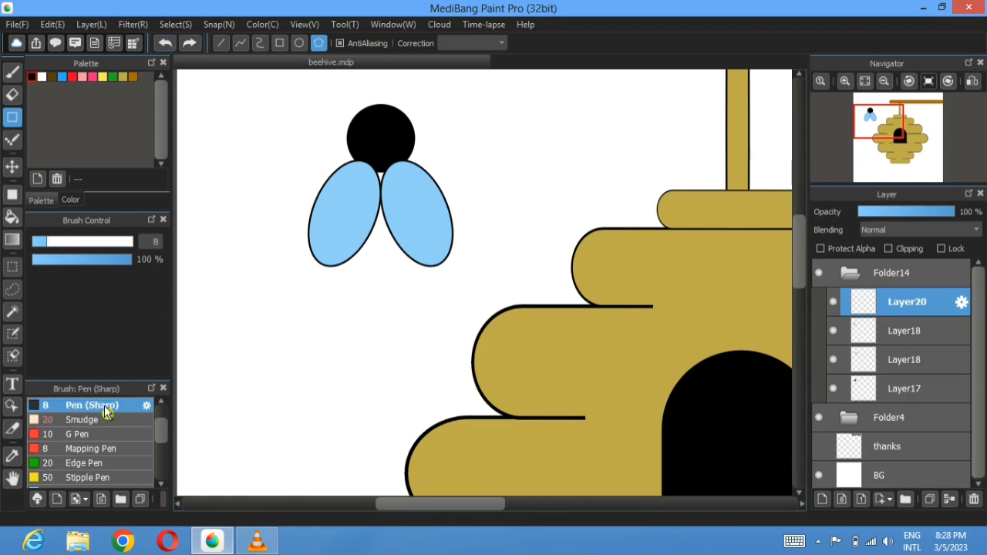
left_click(425, 195)
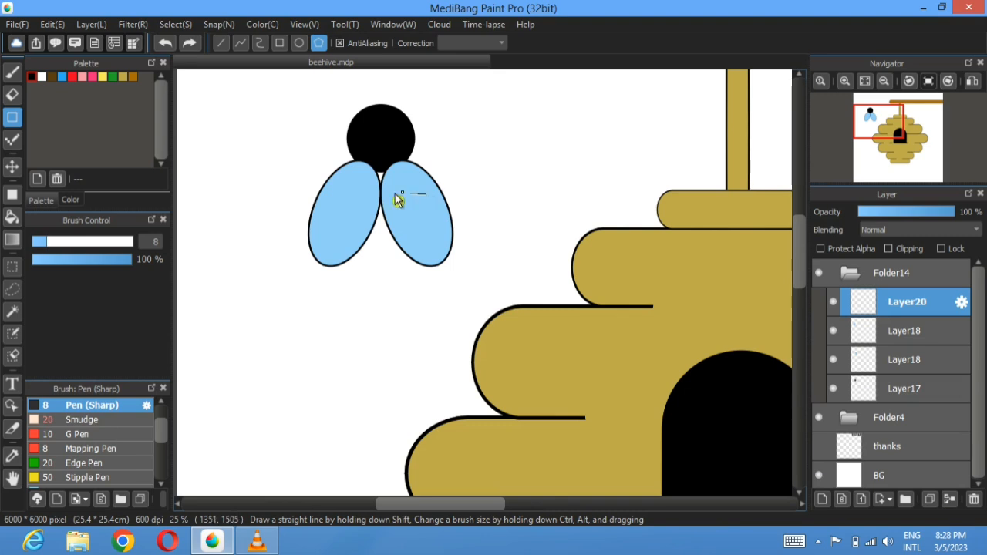
left_click(338, 195)
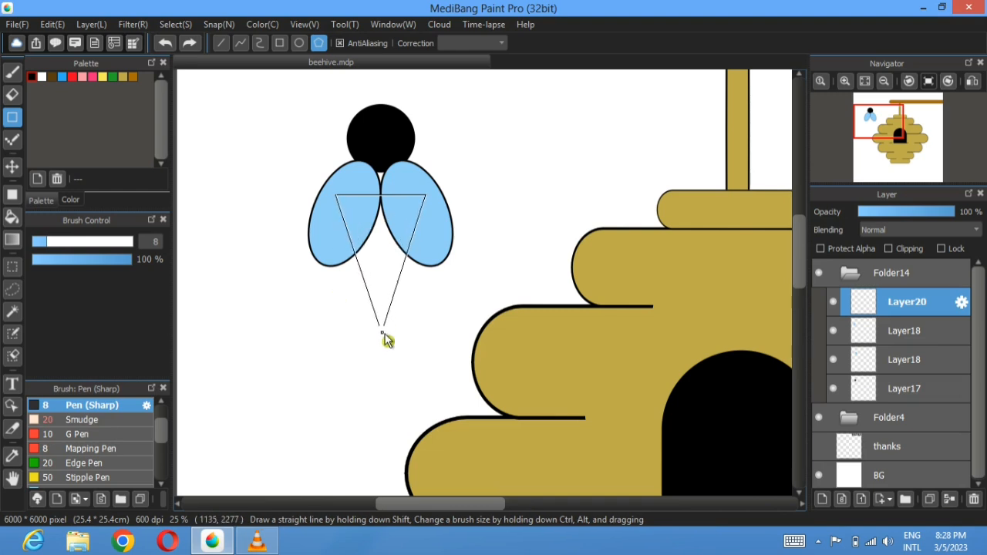
double_click(383, 335)
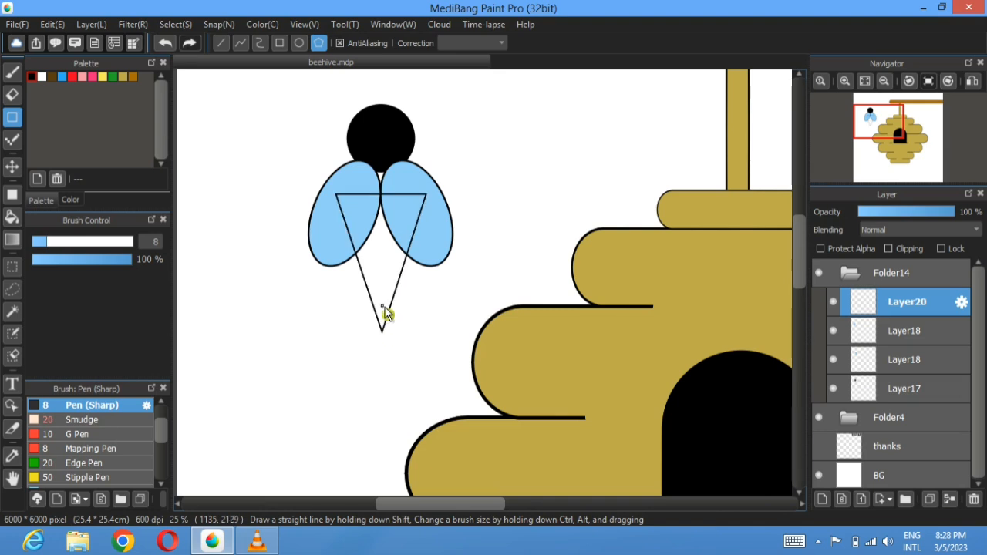
Step: Nudge the triangle slightly down and place its layer beneath both wing layers, above the black circle's layer
left_click(12, 166)
left_click_drag(391, 211, 392, 219)
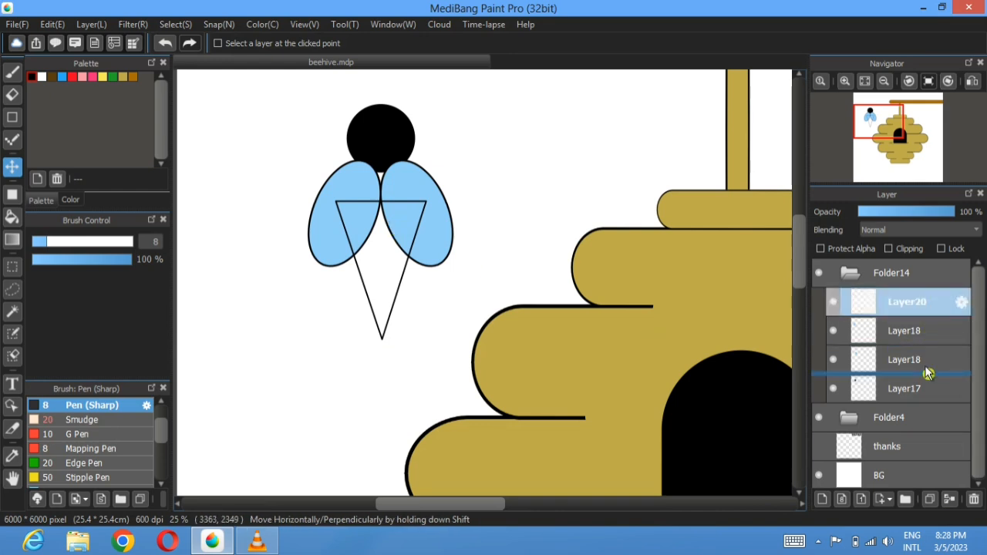
left_click_drag(928, 373, 928, 372)
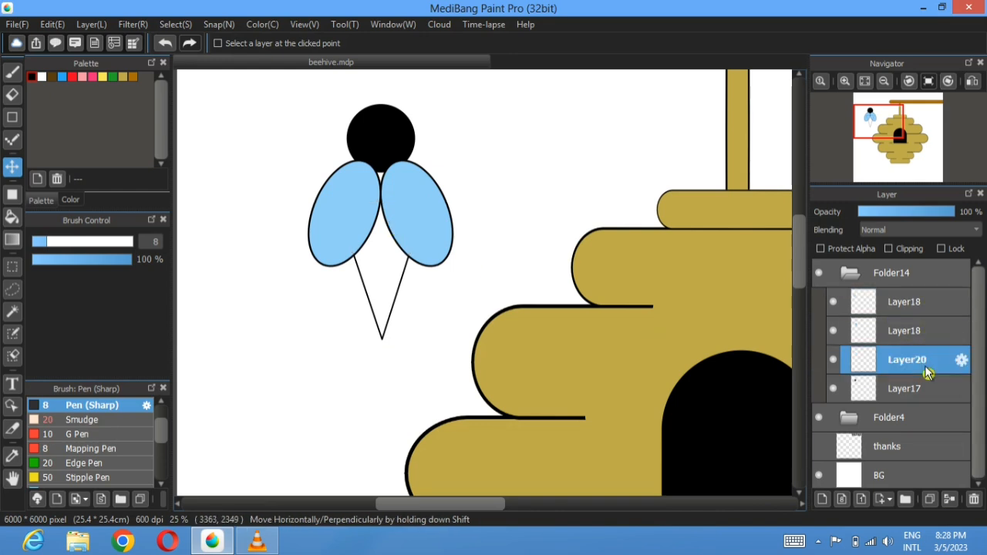
Step: Hide both wing layers, fill the triangle with yellow using the Bucket tool, and show the wings again
left_click(833, 330)
left_click(833, 302)
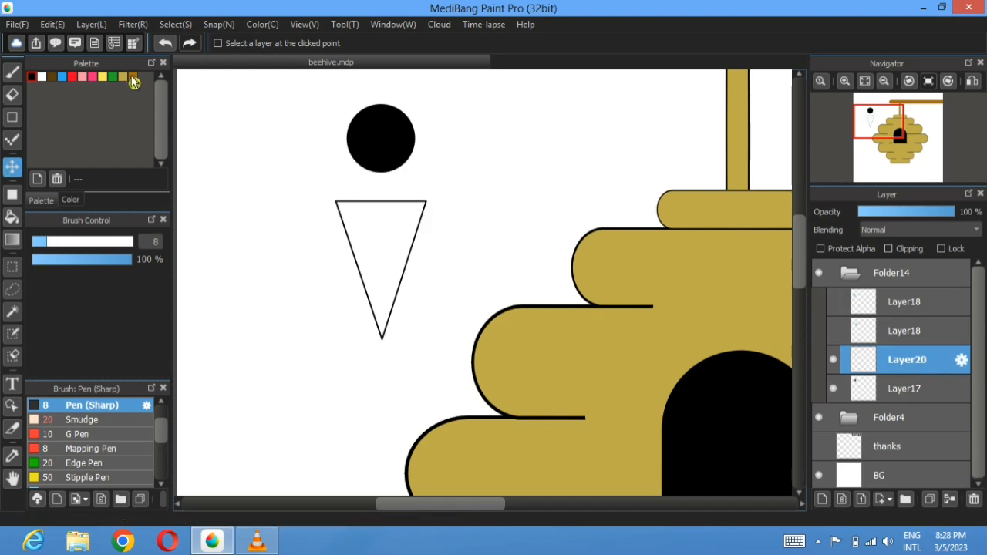
left_click(12, 217)
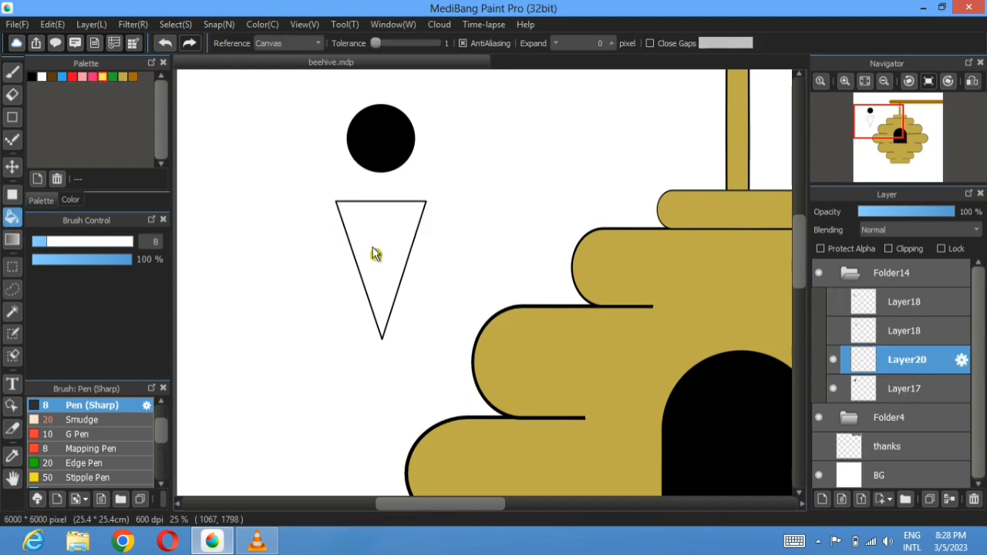
left_click(375, 254)
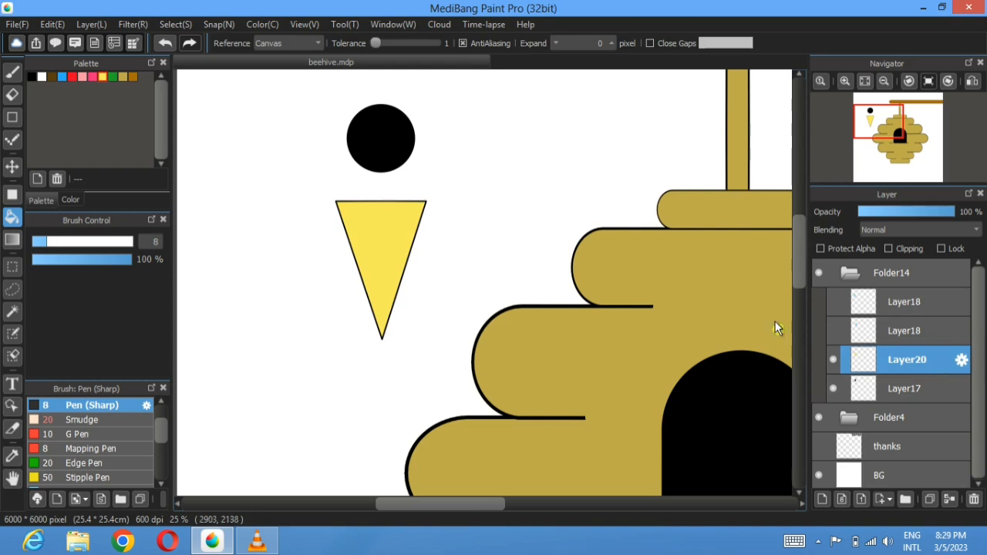
left_click(833, 331)
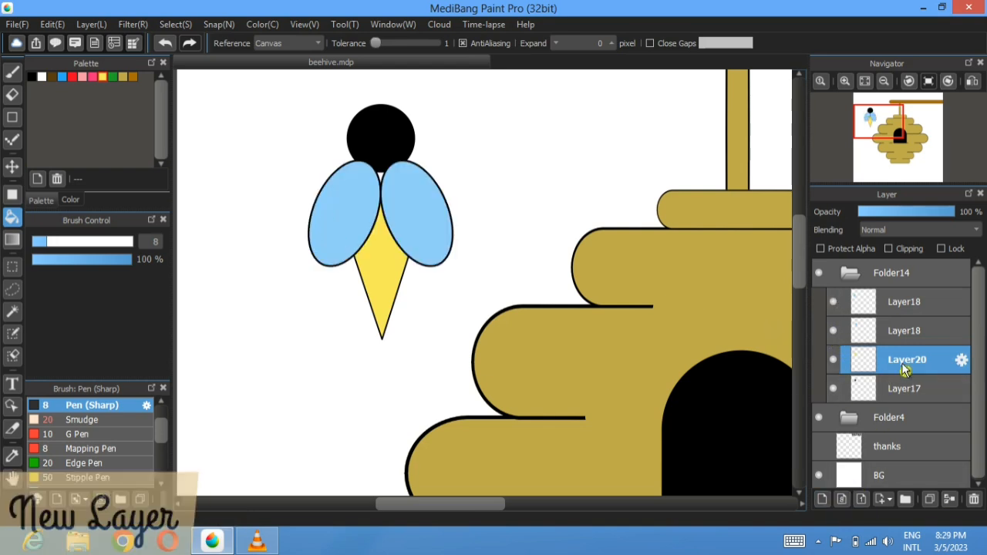
Step: Add a new layer directly above the triangle's layer and set the fill shape to Rectangle
left_click(823, 499)
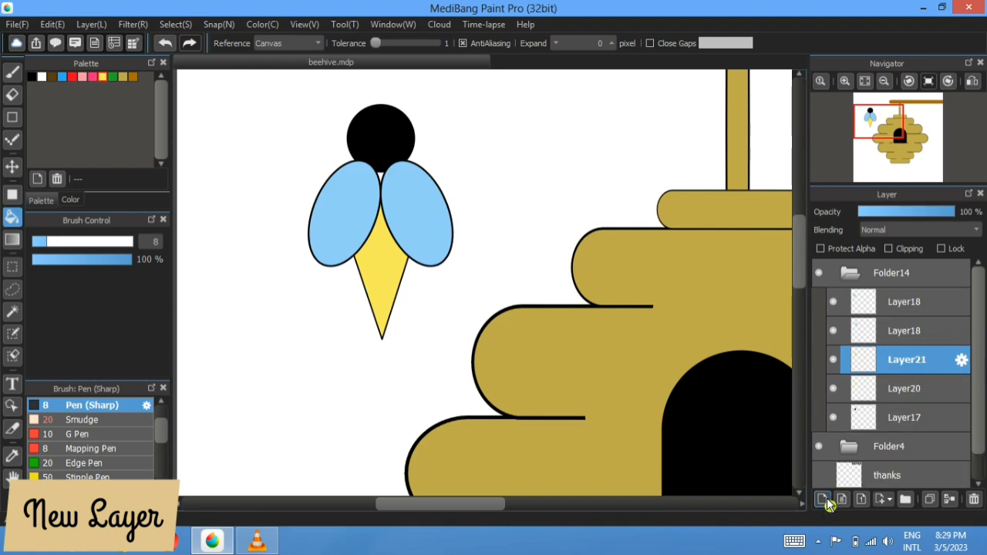
left_click(14, 194)
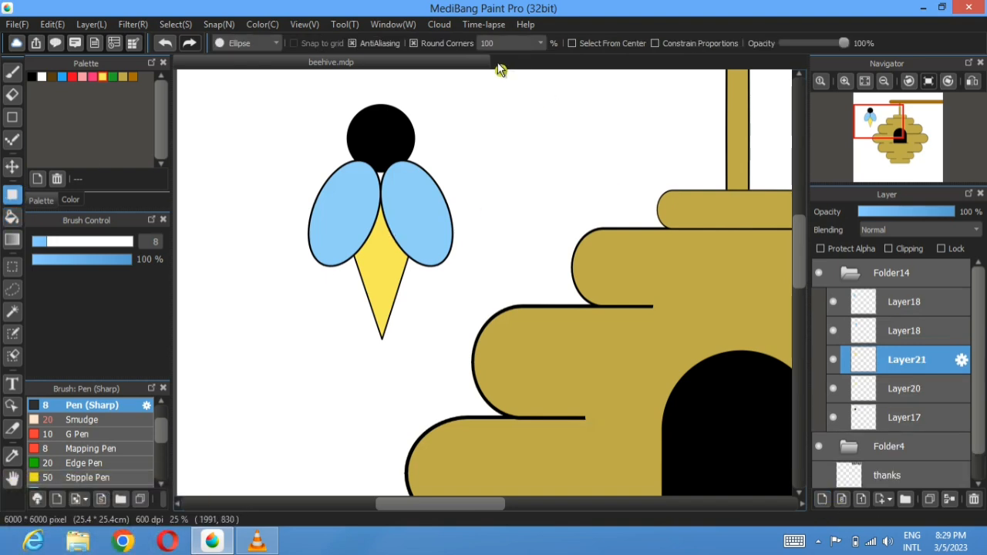
left_click(231, 43)
left_click(231, 58)
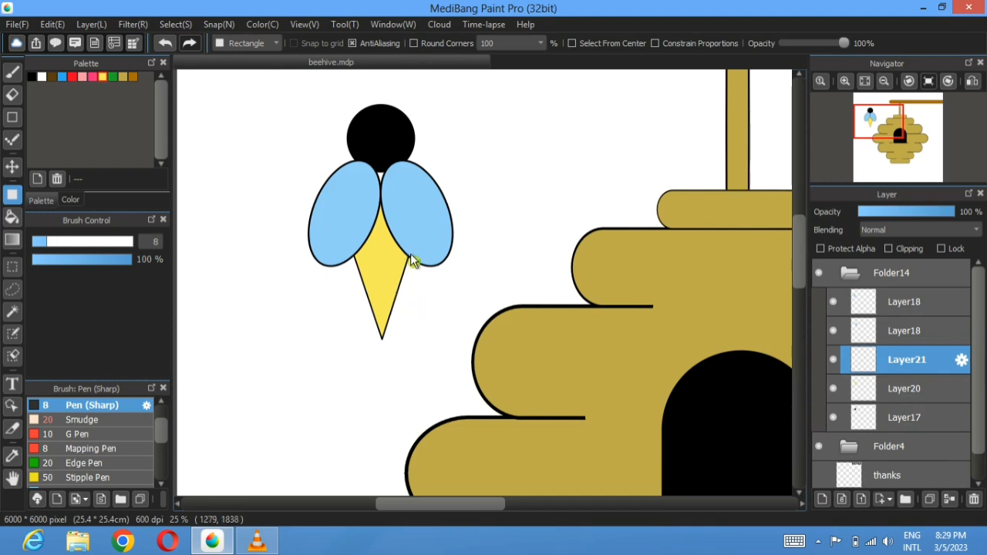
Step: Switch to straight-line drawing and set the Pen (Sharp) brush size to 20
scroll(412, 261, "up", 1)
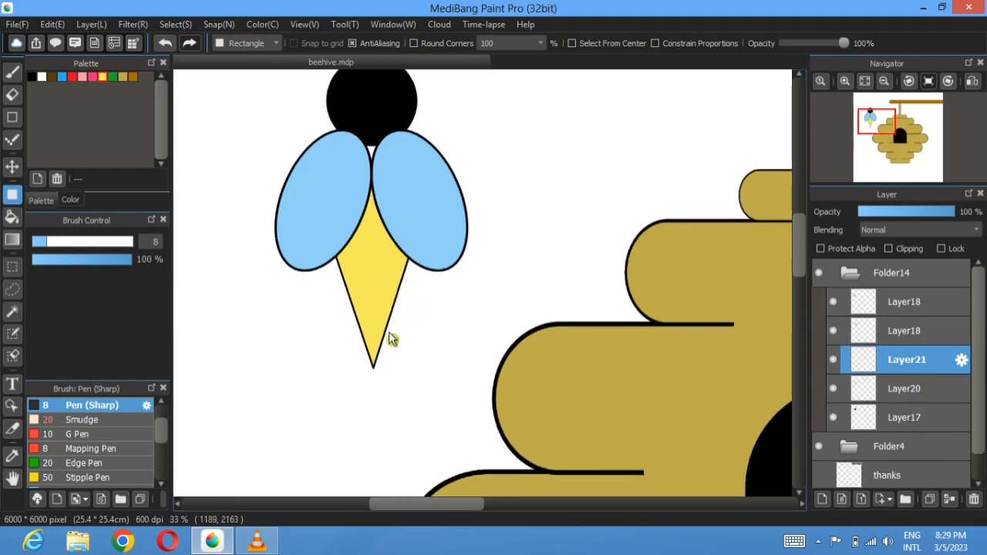
left_click(12, 116)
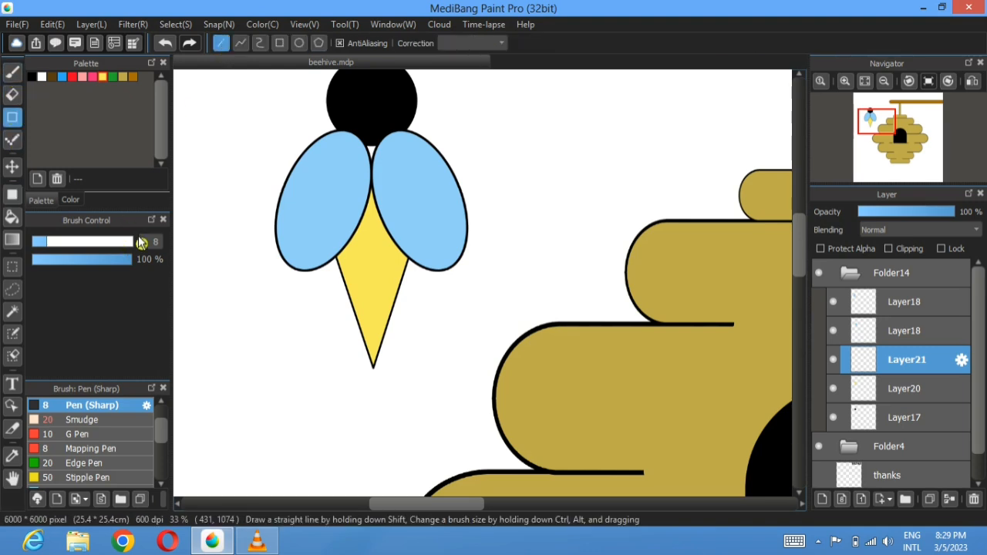
type("20")
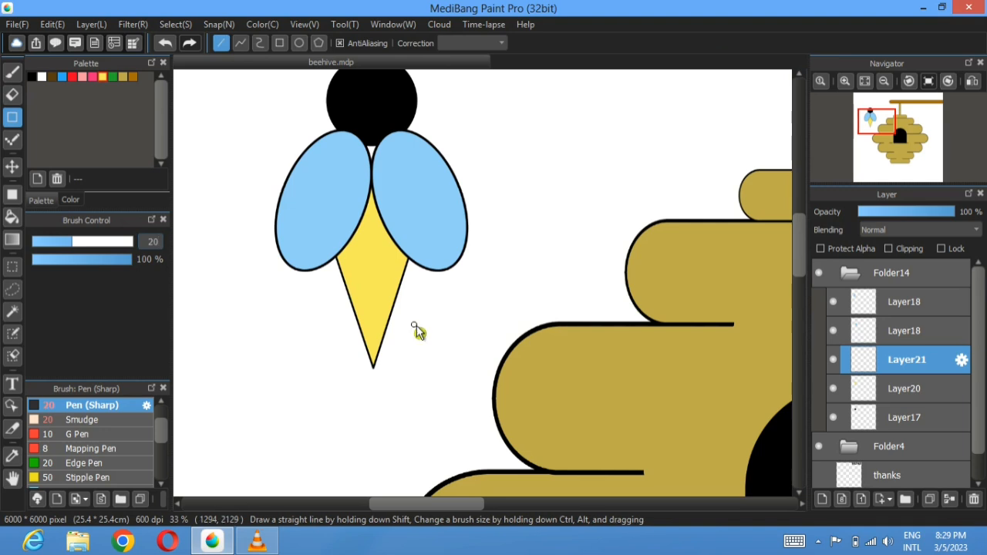
Step: Try a horizontal yellow line across the triangle's lower part, undo it, and change the drawing color to black
mouse_move(402, 323)
left_mouse_down()
mouse_move(327, 324)
mouse_move(342, 324)
left_mouse_up()
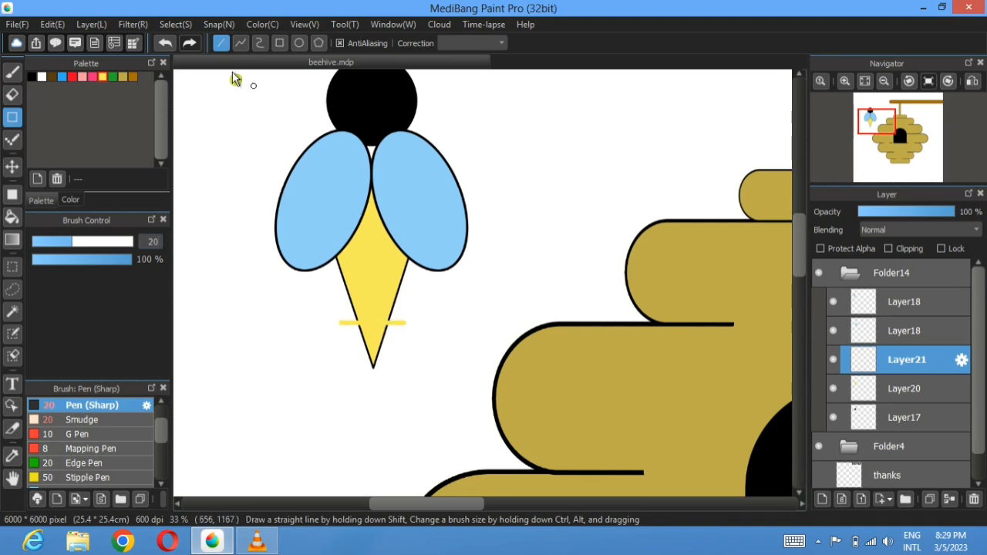
left_click(165, 43)
left_click(30, 76)
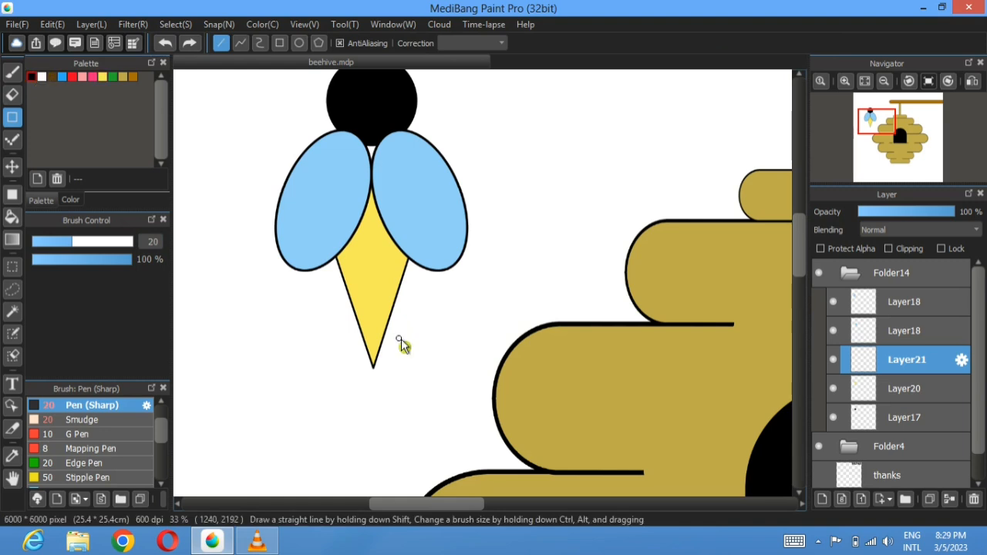
Step: Draw six horizontal black straight-line stripes across the yellow triangle, spaced from near its tip up to its wing-covered upper part
left_click_drag(340, 338, 335, 339)
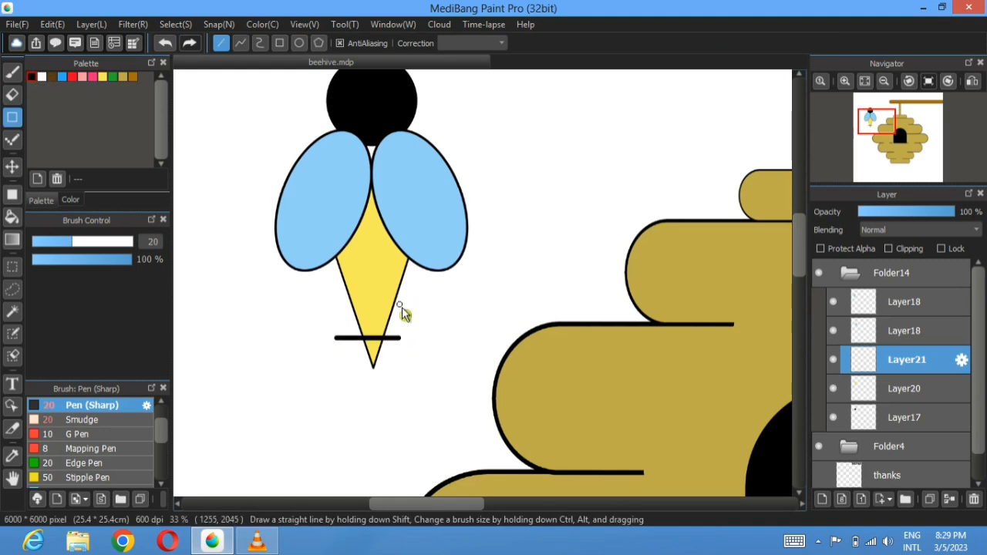
left_click_drag(402, 307, 338, 311)
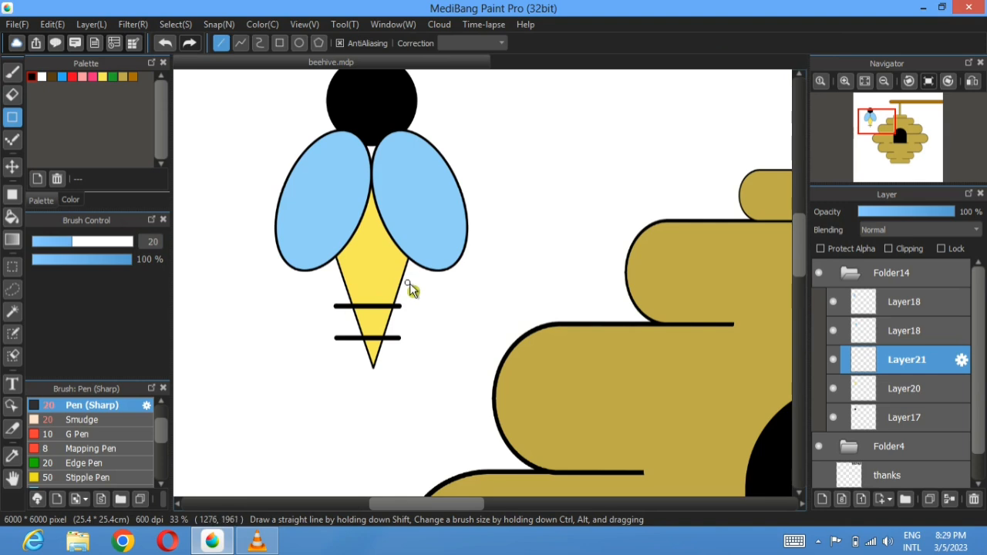
left_click_drag(409, 283, 330, 286)
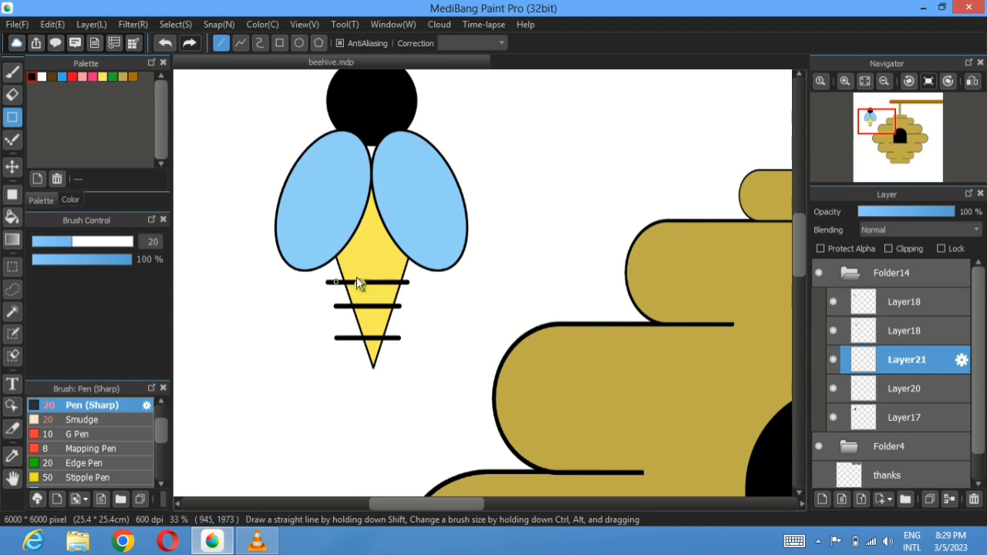
mouse_move(413, 261)
left_mouse_down()
mouse_move(321, 261)
mouse_move(337, 262)
left_mouse_up()
left_click_drag(412, 233, 336, 235)
left_click_drag(397, 208, 335, 208)
Step: Add a new layer directly above the triangle's layer and fill the white gap between the head and wings with black using the Bucket tool
left_click(867, 82)
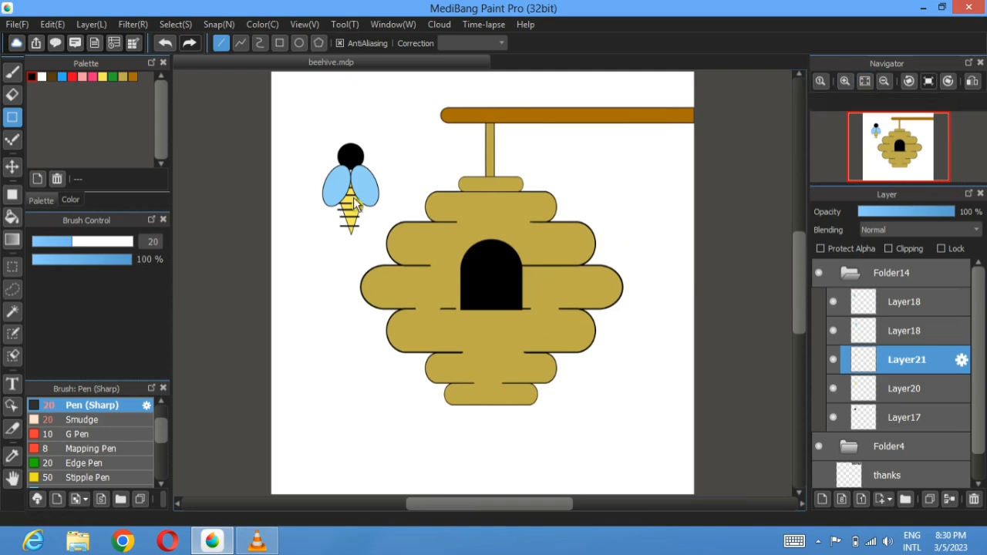
scroll(349, 196, "up", 3)
left_click_drag(347, 152, 325, 230)
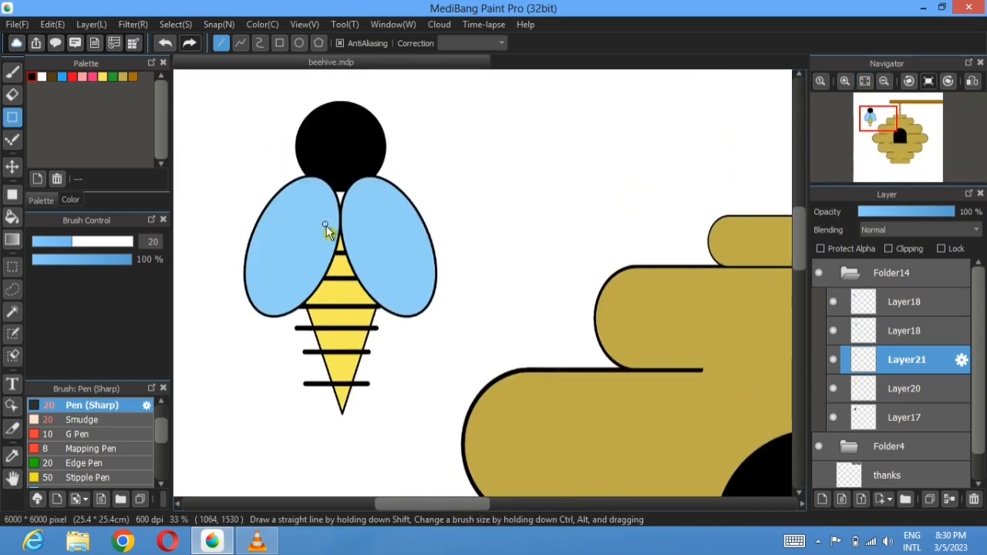
left_click(896, 395)
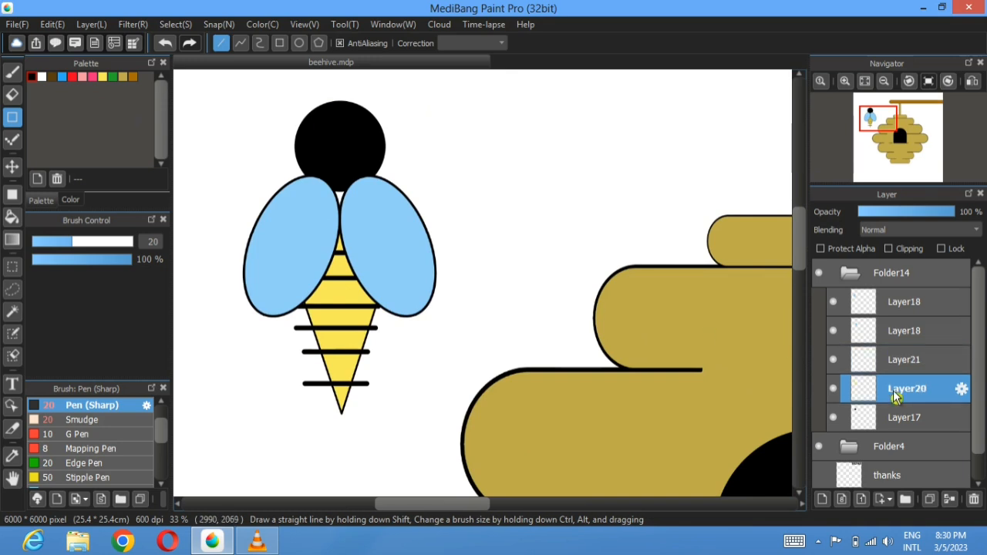
left_click(822, 499)
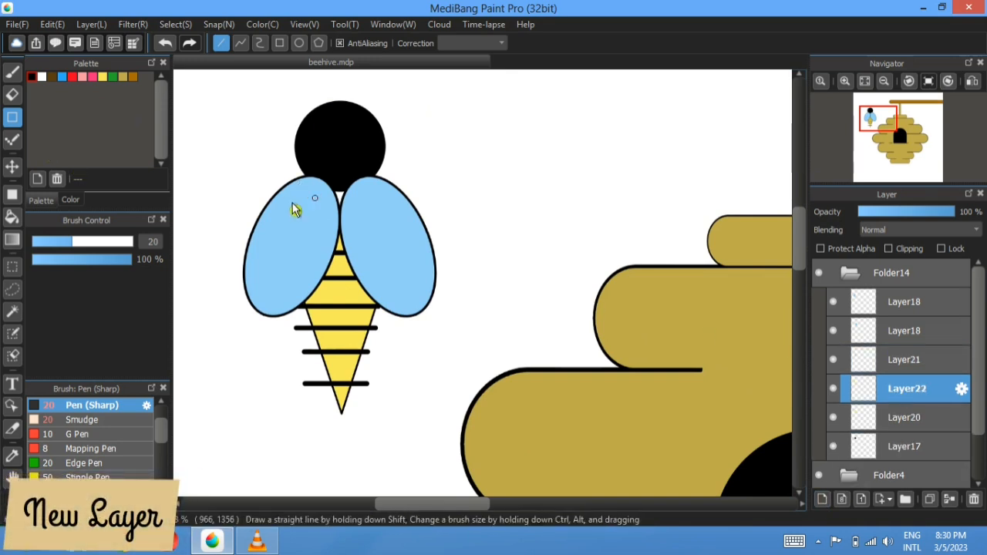
left_click(12, 217)
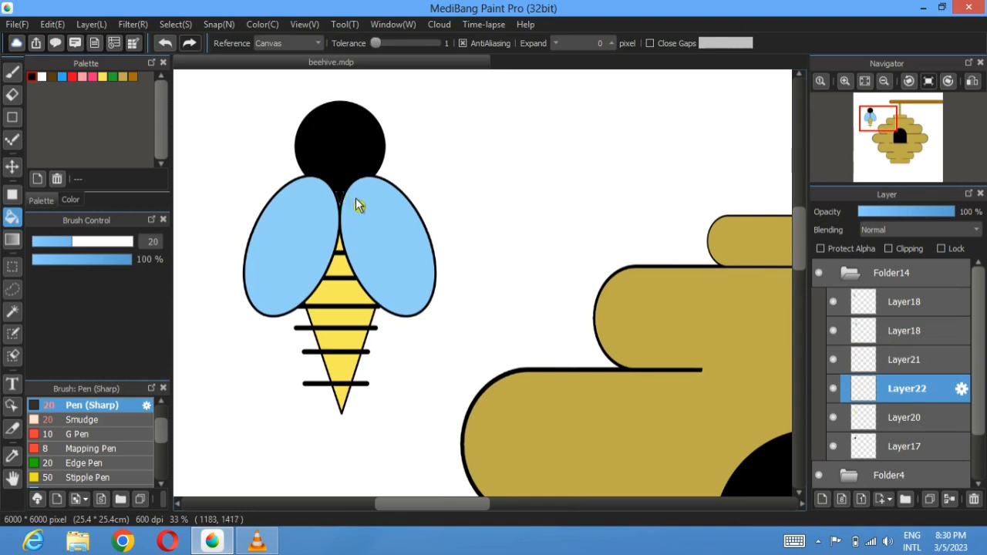
Step: Hide both wing layers, paint the neck below the head thicker in black with Pen (Sharp) at size 45, and show the wings again
left_click(833, 330)
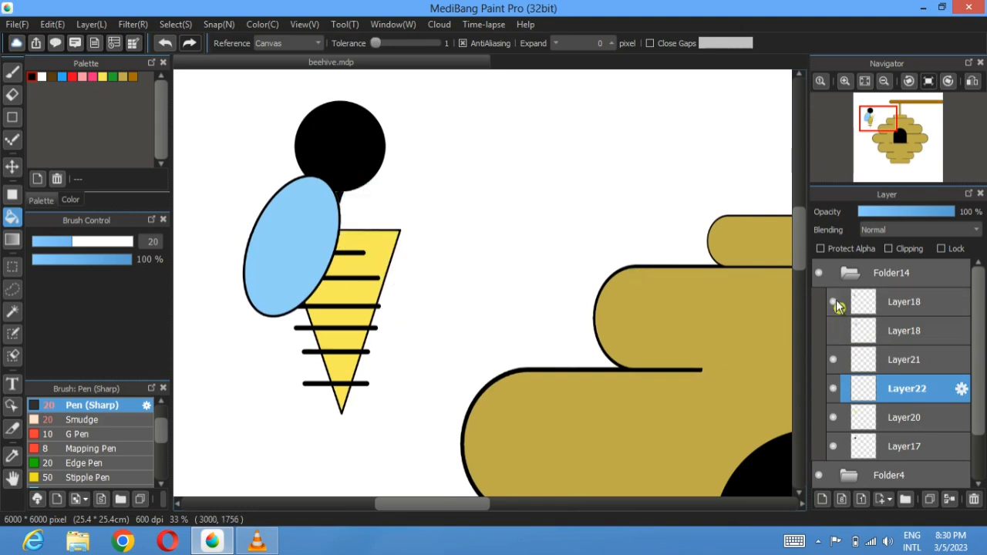
left_click(835, 301)
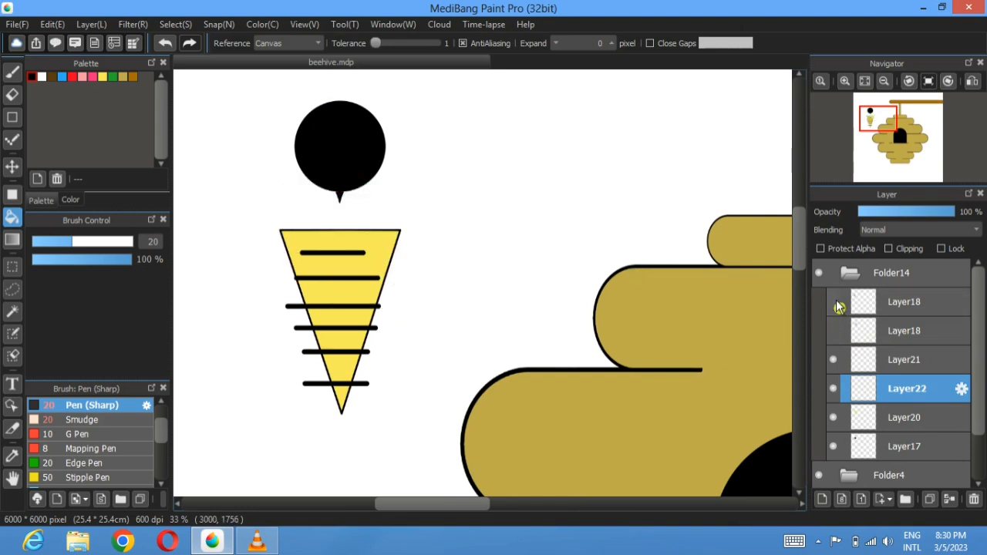
left_click(12, 71)
left_click(100, 243)
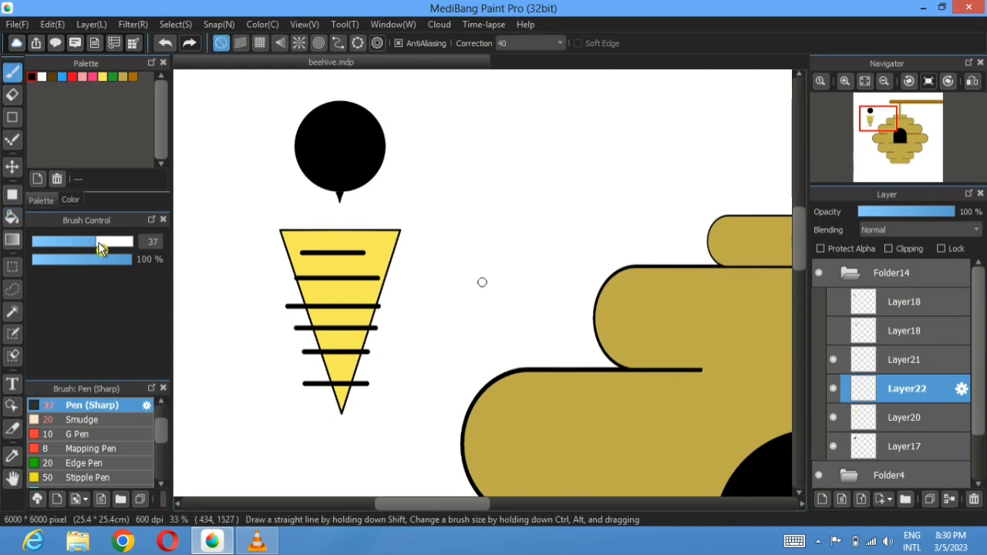
left_click_drag(98, 243, 104, 243)
mouse_move(341, 202)
left_mouse_down()
mouse_move(341, 184)
mouse_move(332, 190)
mouse_move(343, 218)
left_mouse_up()
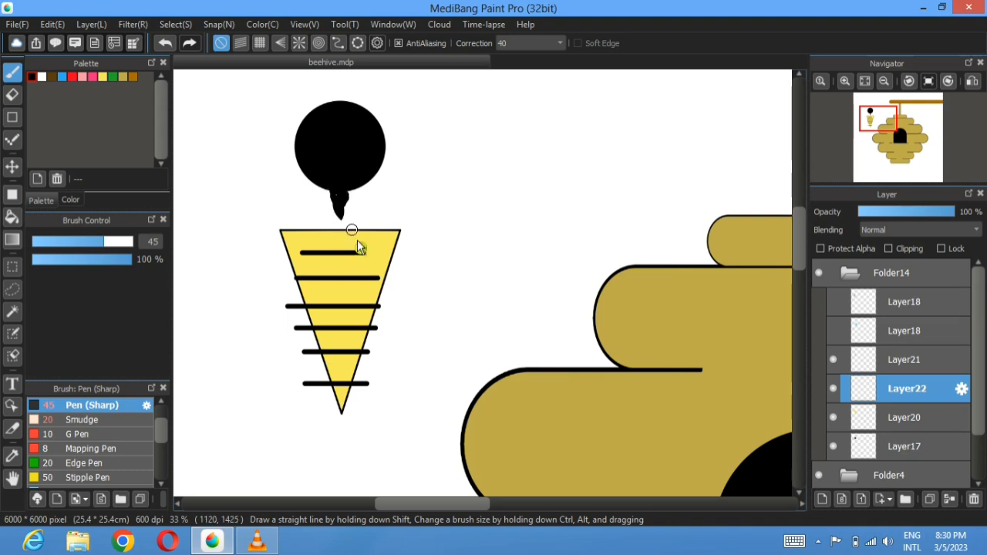
left_click(833, 301)
left_click(833, 330)
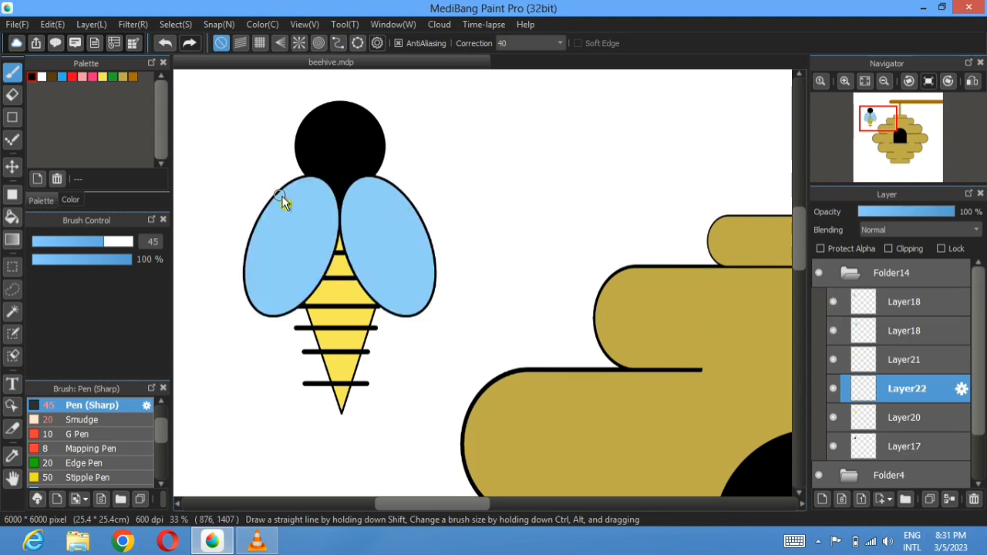
Step: On the stripe layer, erase the stripe ends that stick out past the triangle's left edge
left_click(833, 359)
left_click(833, 362)
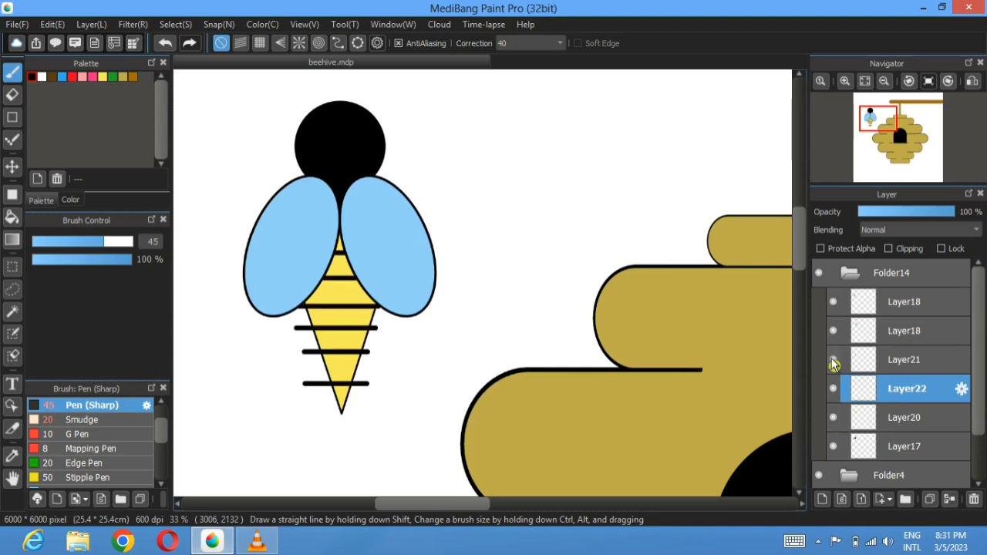
scroll(330, 363, "up", 3)
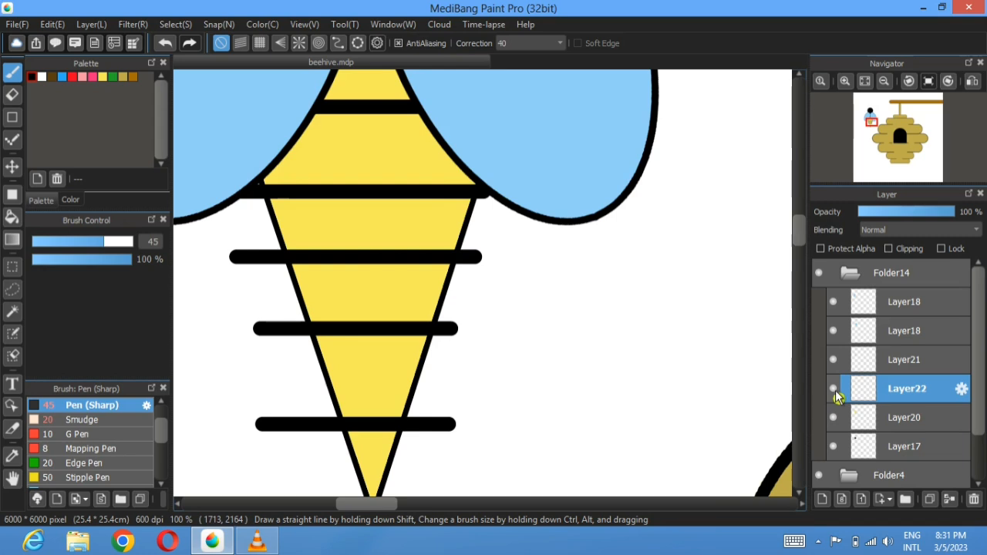
left_click(833, 359)
left_click(833, 361)
left_click(897, 361)
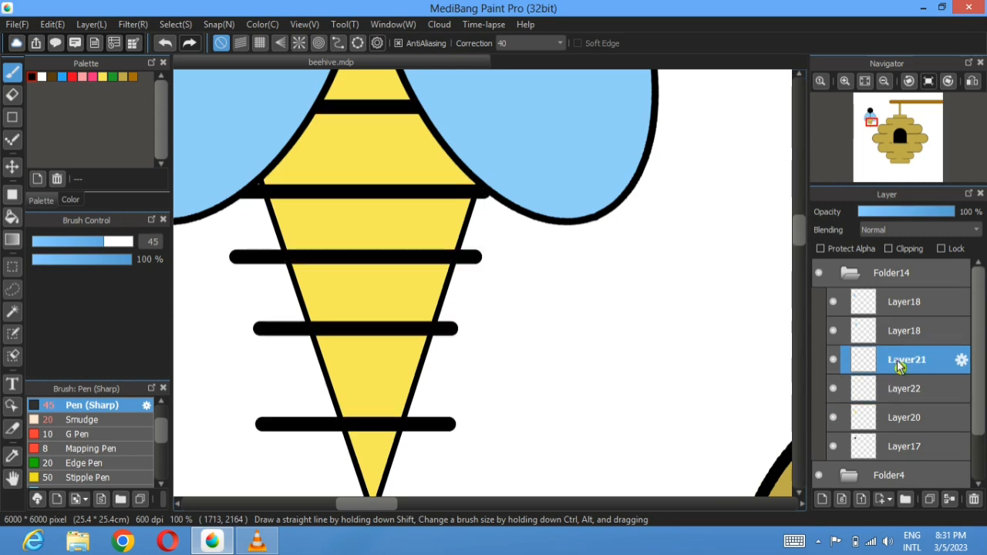
left_click(11, 99)
left_click_drag(231, 385, 267, 303)
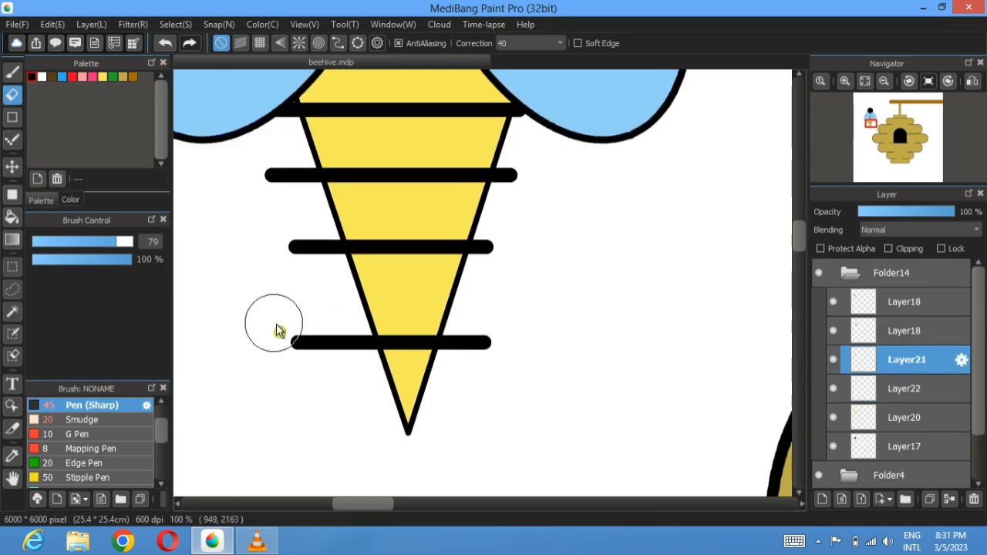
left_click_drag(358, 358, 275, 342)
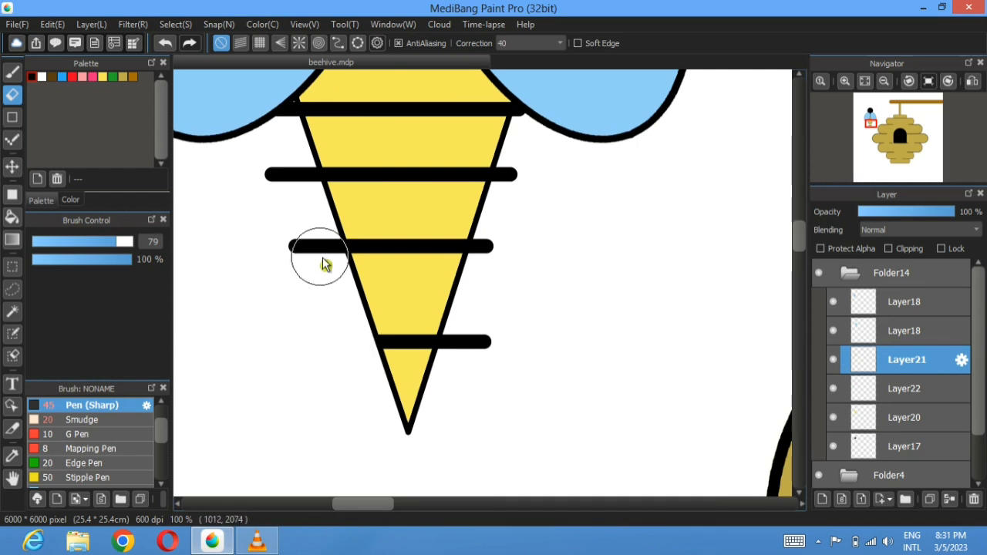
left_click_drag(319, 255, 272, 260)
mouse_move(266, 176)
left_mouse_down()
mouse_move(295, 176)
mouse_move(260, 185)
left_mouse_up()
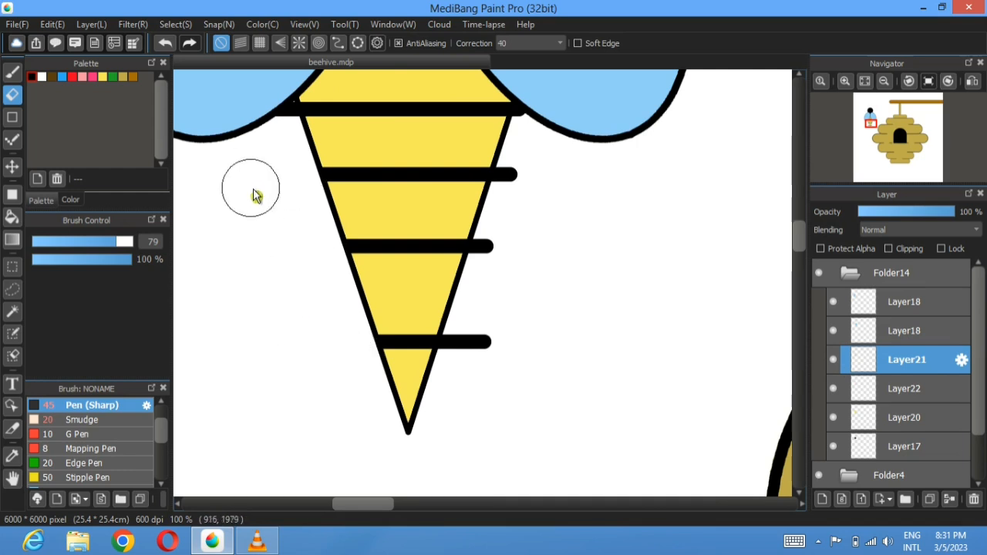
left_click_drag(272, 116, 275, 115)
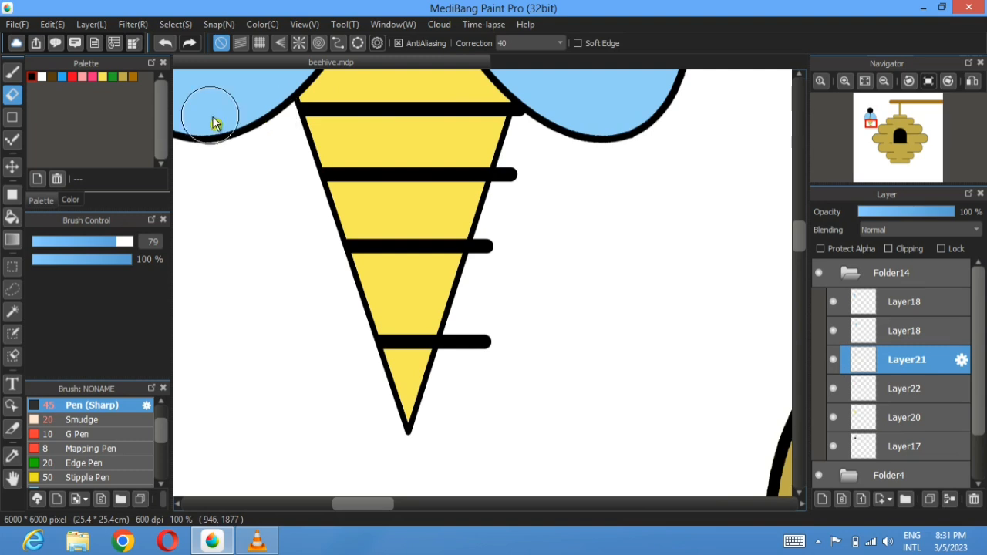
Step: Erase the stripe ends that stick out past the triangle's right edge
left_click_drag(547, 121, 603, 132)
left_click_drag(520, 183, 500, 178)
left_click_drag(513, 249, 498, 255)
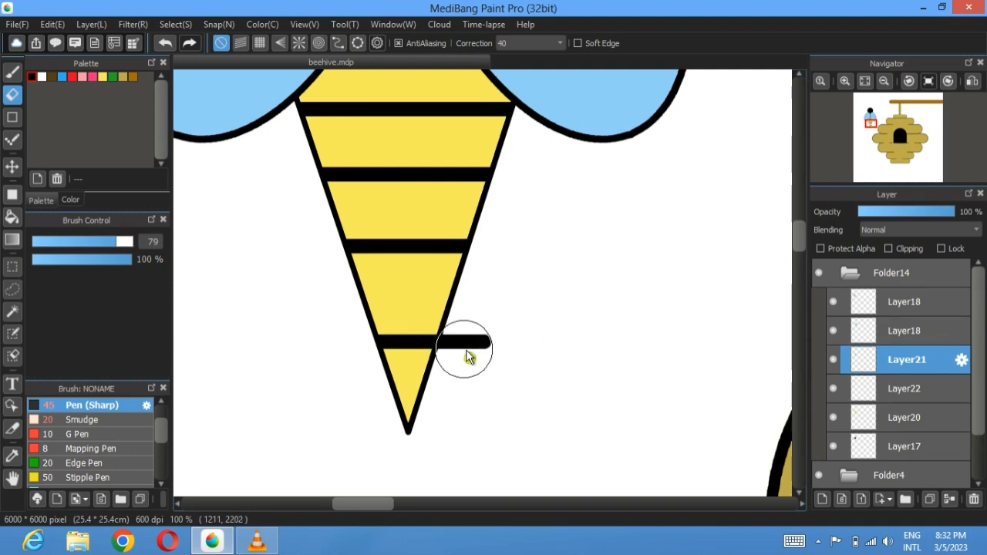
left_click_drag(469, 352, 564, 349)
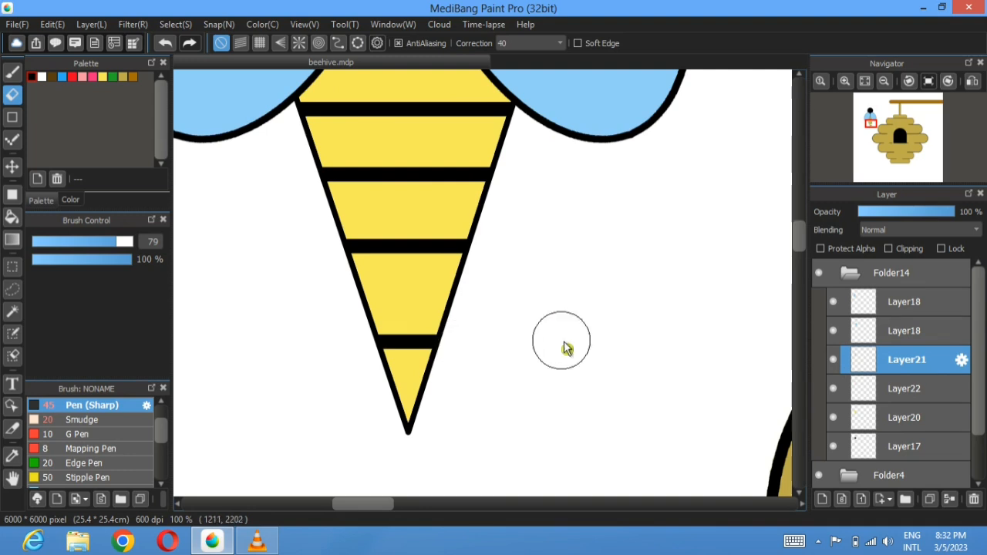
Step: Fill the triangle's tip below the lowest stripe with black on Layer22 using the Bucket tool
left_click(901, 393)
left_click(12, 217)
left_click(403, 368)
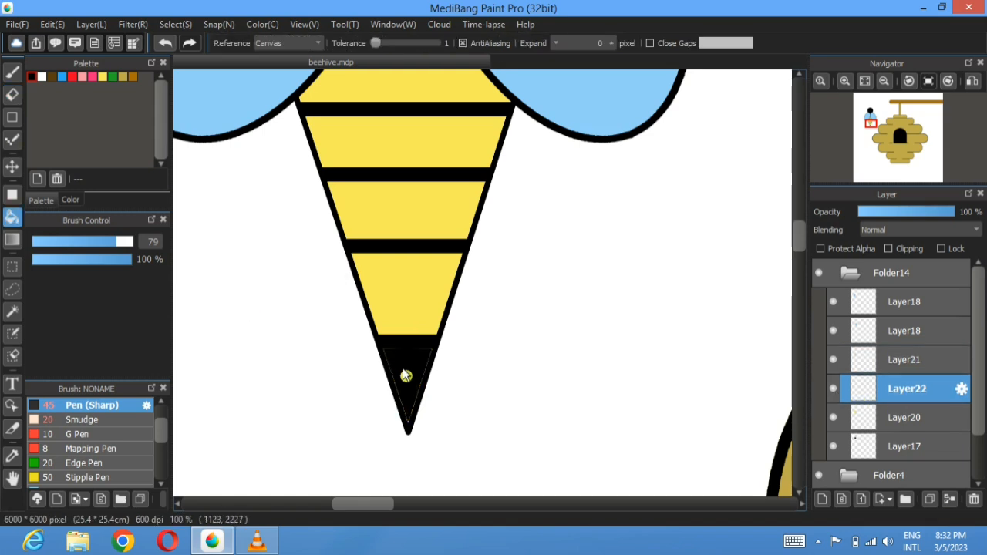
Step: Paint over the thin yellow seams left in the black tip using Pen (Sharp) at sizes 13.3 and 5.4
left_click(12, 76)
scroll(420, 350, "up", 4)
left_click_drag(379, 350, 413, 126)
left_click_drag(105, 245, 59, 243)
left_click_drag(306, 138, 394, 397)
mouse_move(390, 317)
left_mouse_down()
mouse_move(370, 340)
mouse_move(392, 404)
left_mouse_up()
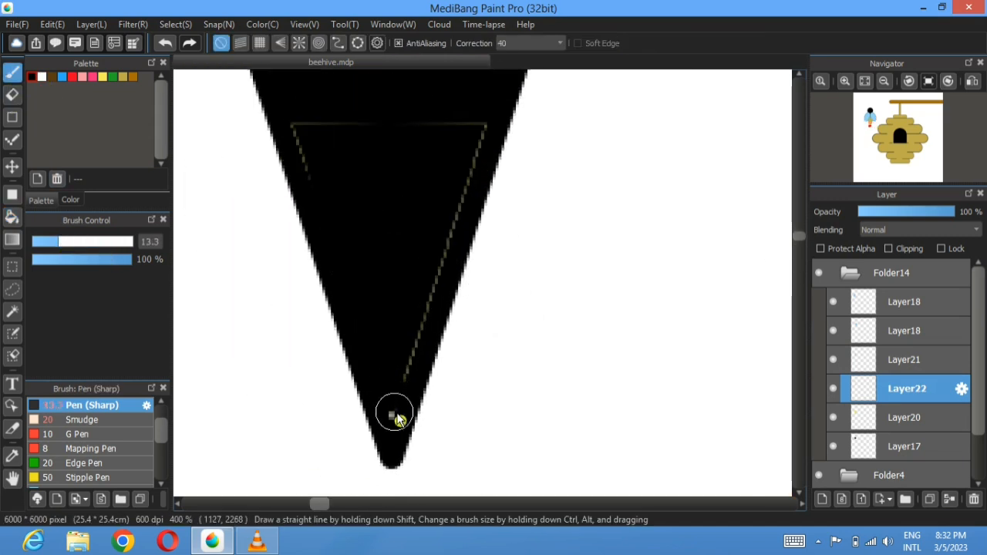
mouse_move(416, 340)
left_mouse_down()
mouse_move(479, 125)
mouse_move(354, 145)
left_mouse_up()
key("ctrl+z")
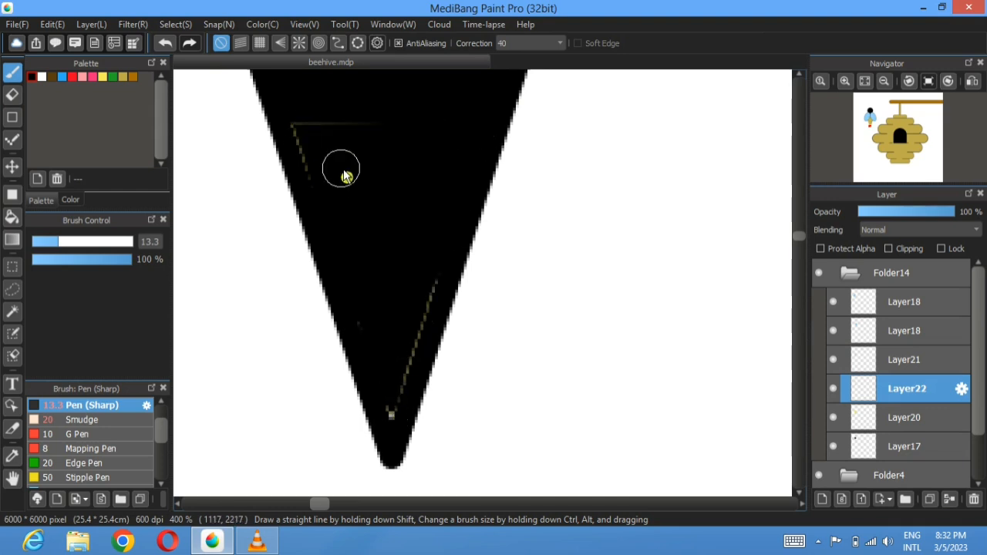
left_click_drag(59, 244, 37, 243)
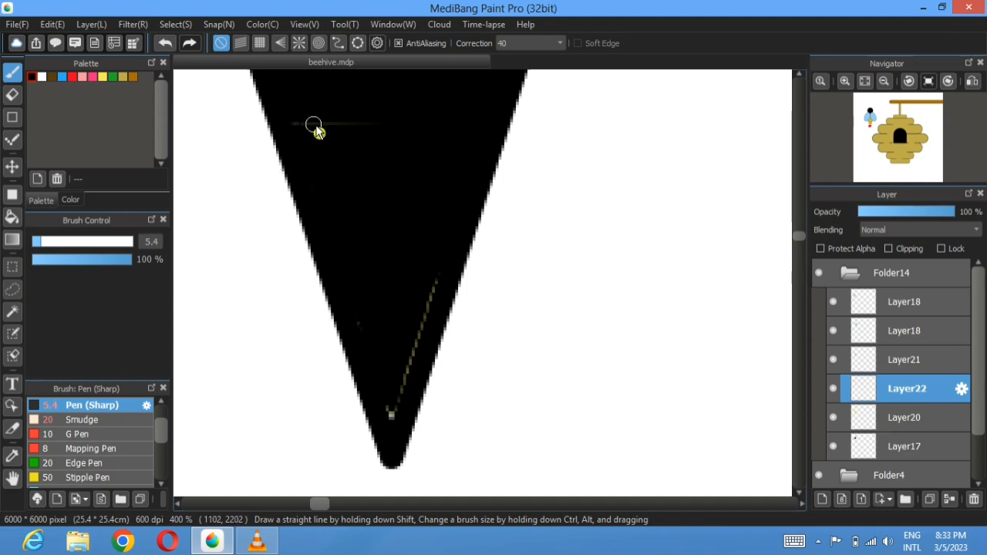
mouse_move(465, 139)
left_mouse_down()
mouse_move(427, 326)
mouse_move(365, 317)
left_mouse_up()
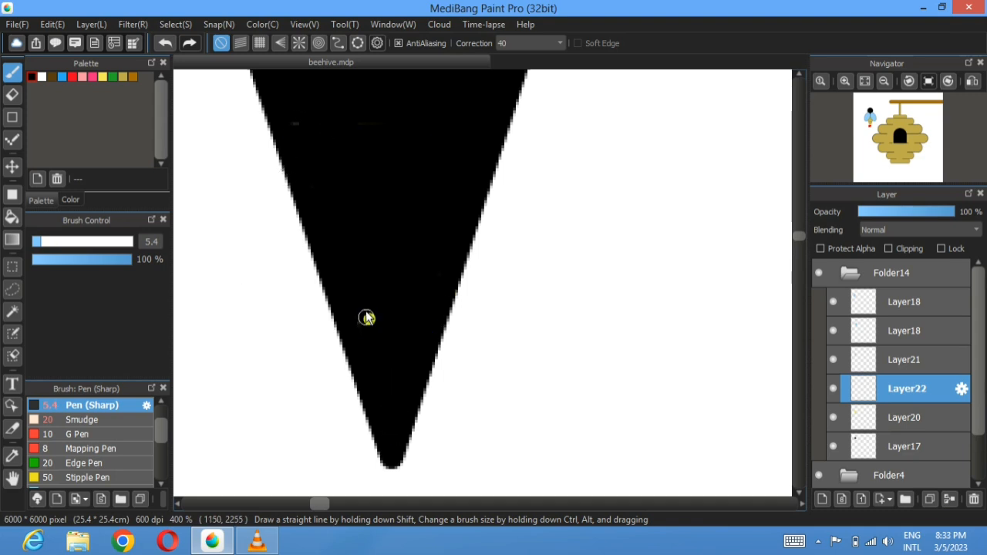
Step: Collapse the bee's folder and transform the whole bee, rotating its head toward the hive and scaling it down
left_click(864, 81)
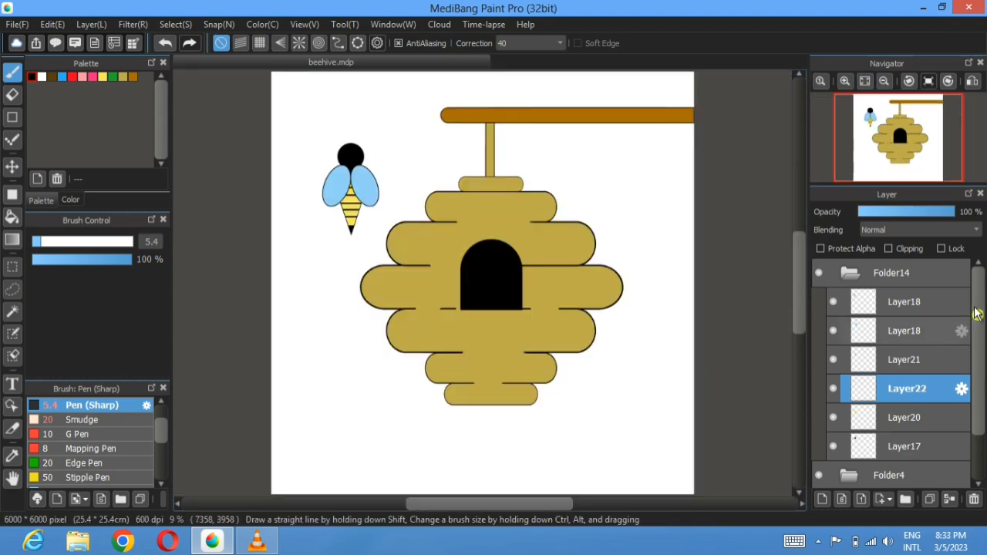
left_click(851, 282)
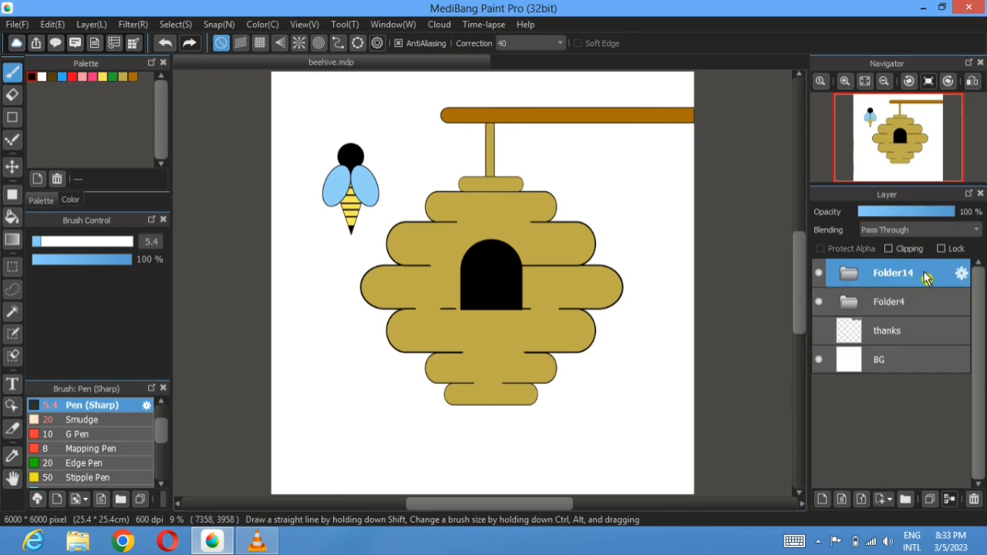
left_click(176, 24)
left_click(193, 207)
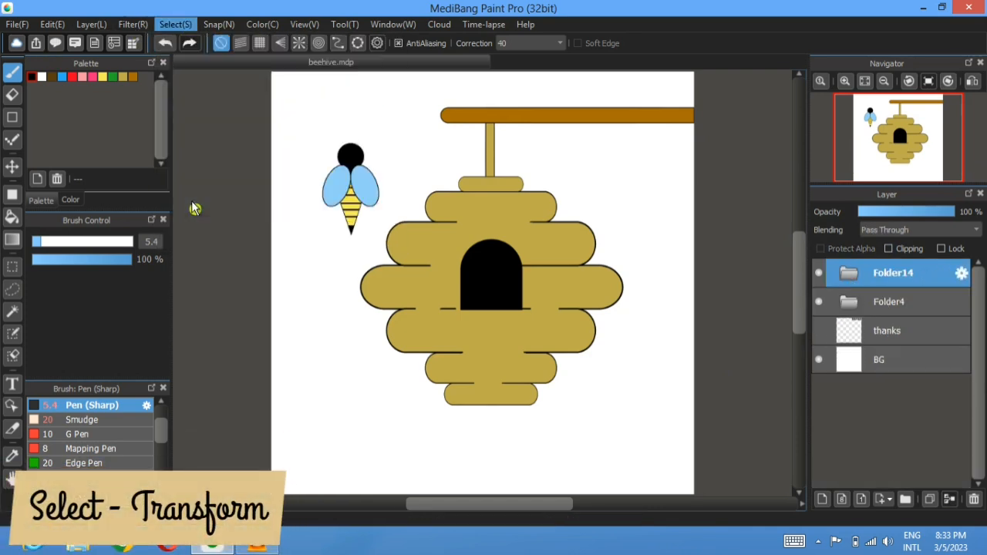
left_click_drag(315, 111, 447, 148)
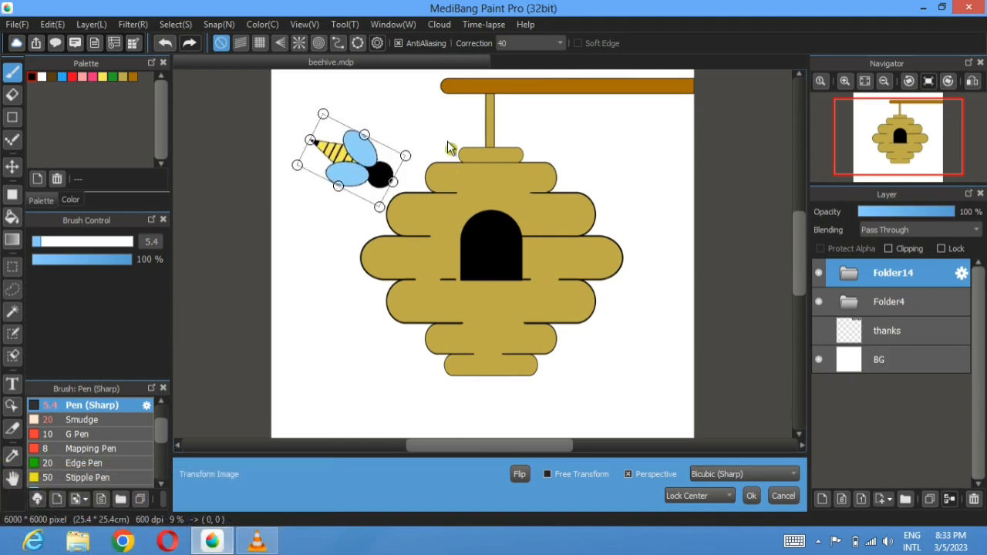
left_click_drag(304, 167, 315, 166)
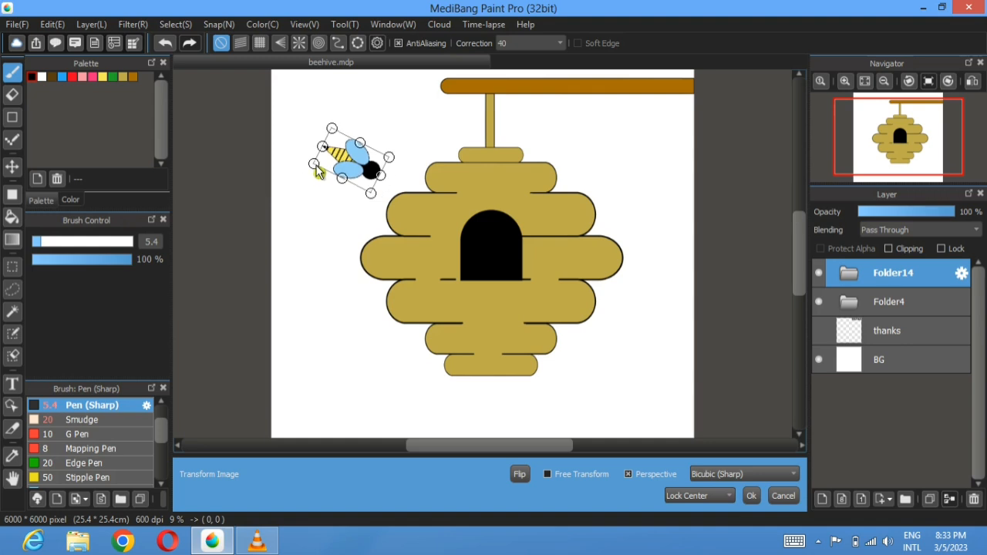
left_click(753, 495)
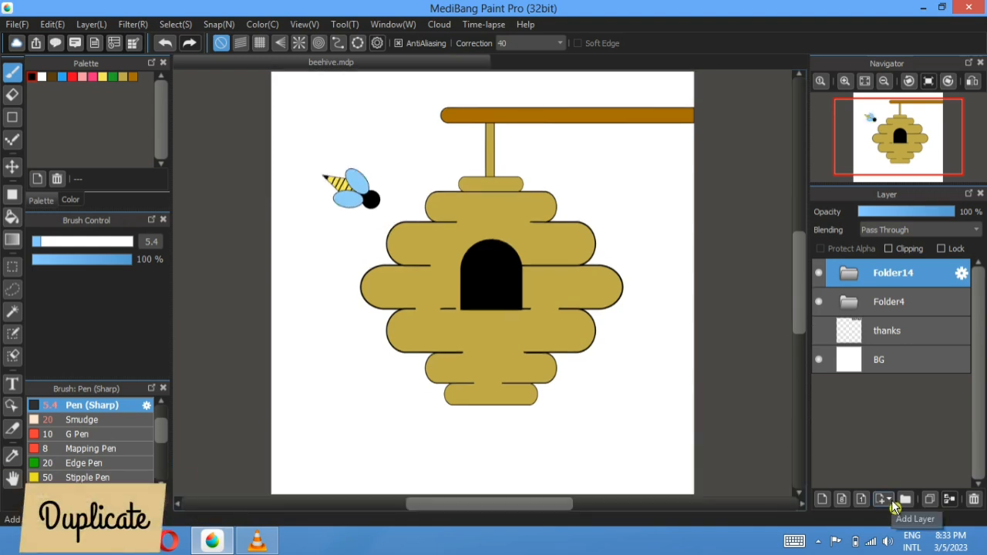
Step: Duplicate the bee's folder, move the copy below the original beside the hive's lower left, and rotate its head up toward the hive
left_click(931, 503)
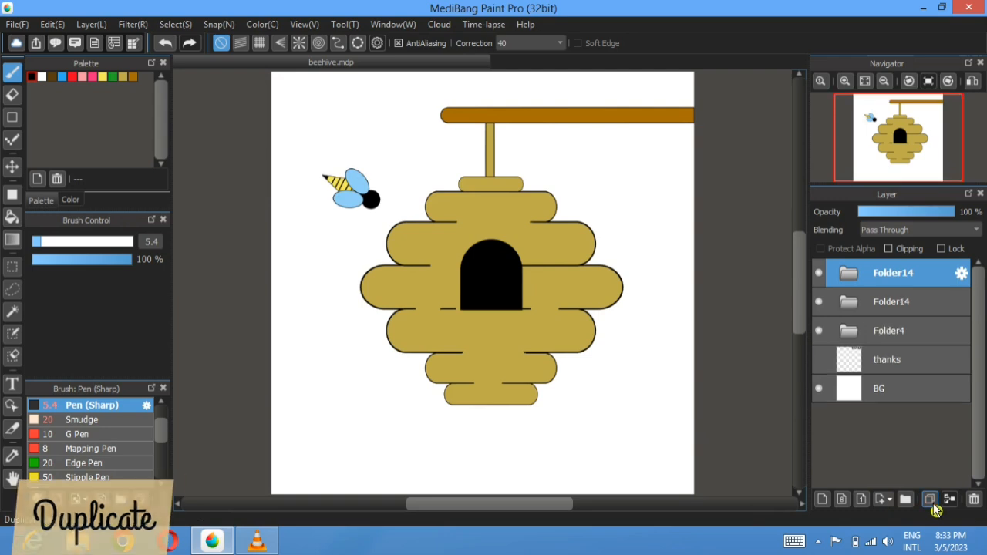
key("v")
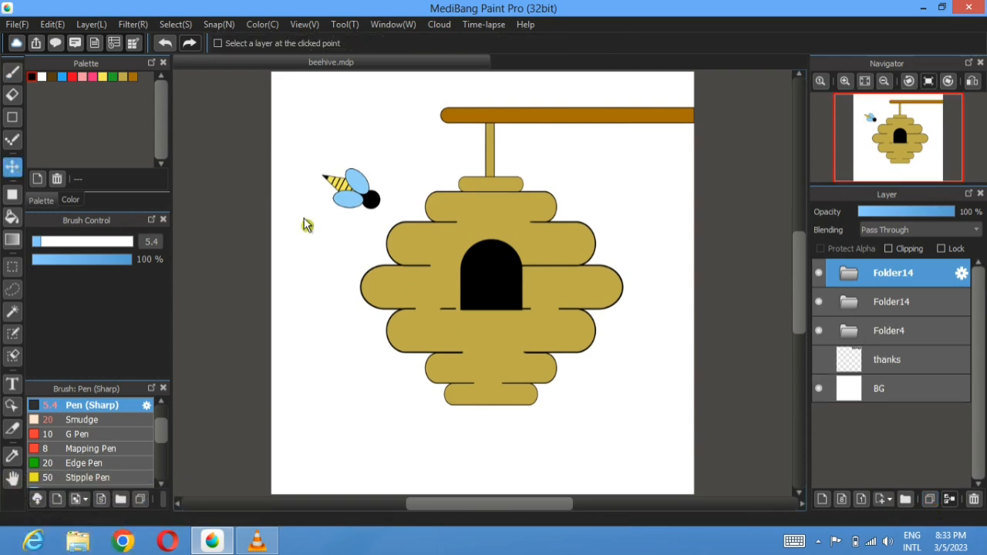
left_click_drag(354, 196, 371, 397)
left_click(176, 24)
left_click(216, 200)
left_click_drag(332, 408, 342, 379)
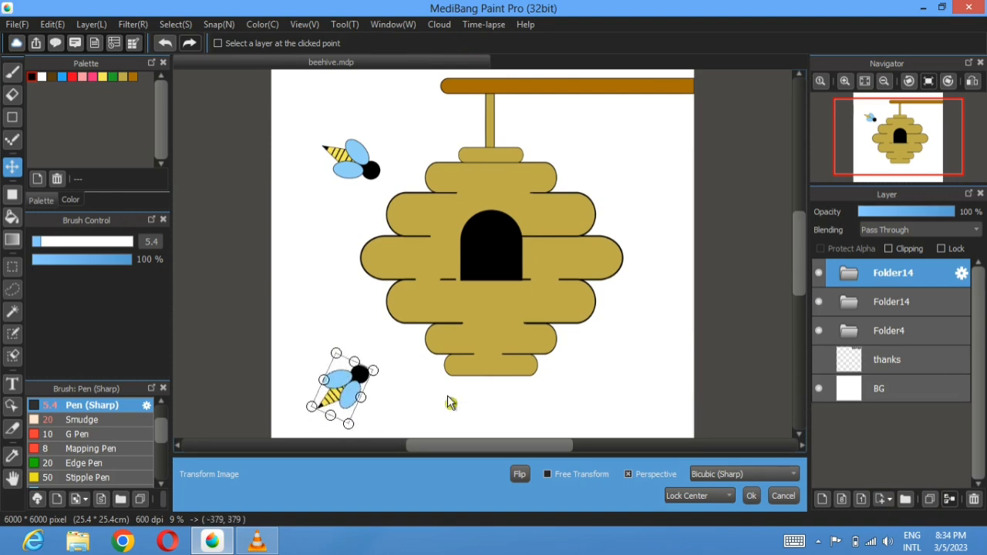
left_click(752, 496)
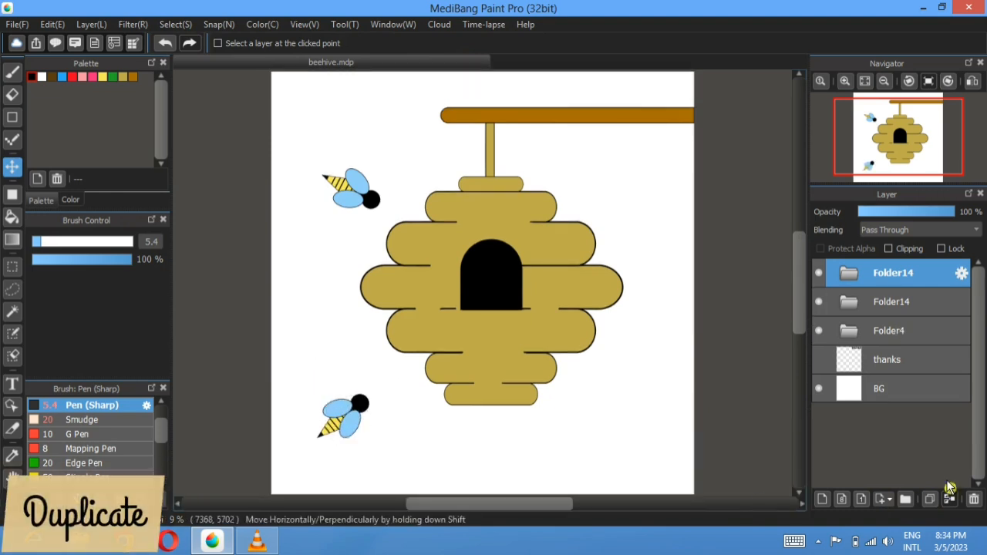
Step: Duplicate the lower bee, move the copy to the hive's lower right, and rotate it so its head points up and slightly left
left_click(931, 501)
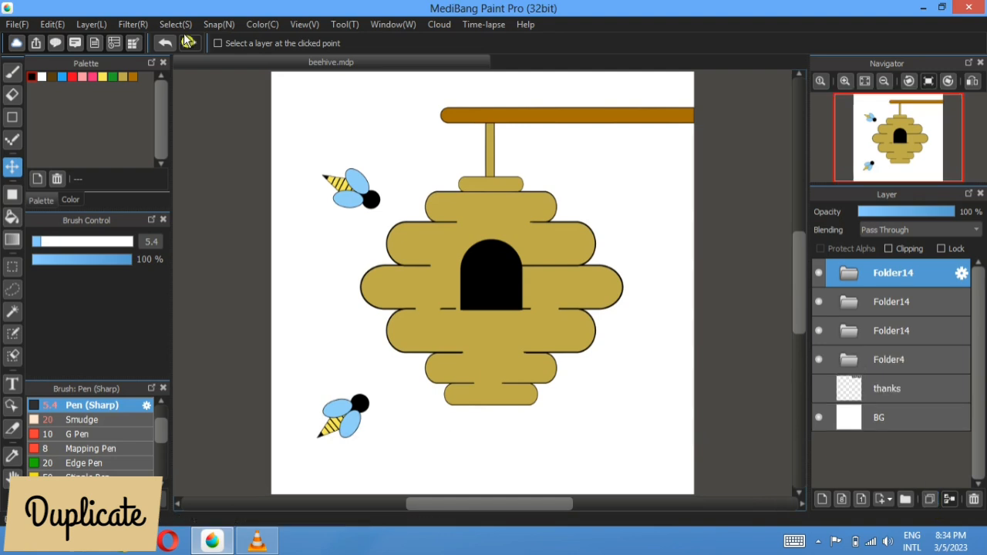
left_click_drag(346, 415, 615, 389)
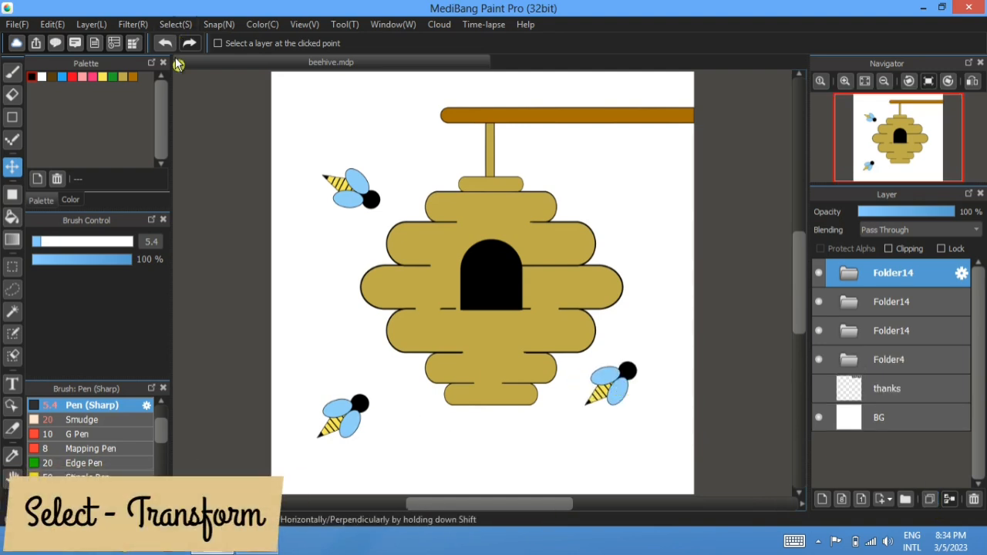
left_click(176, 24)
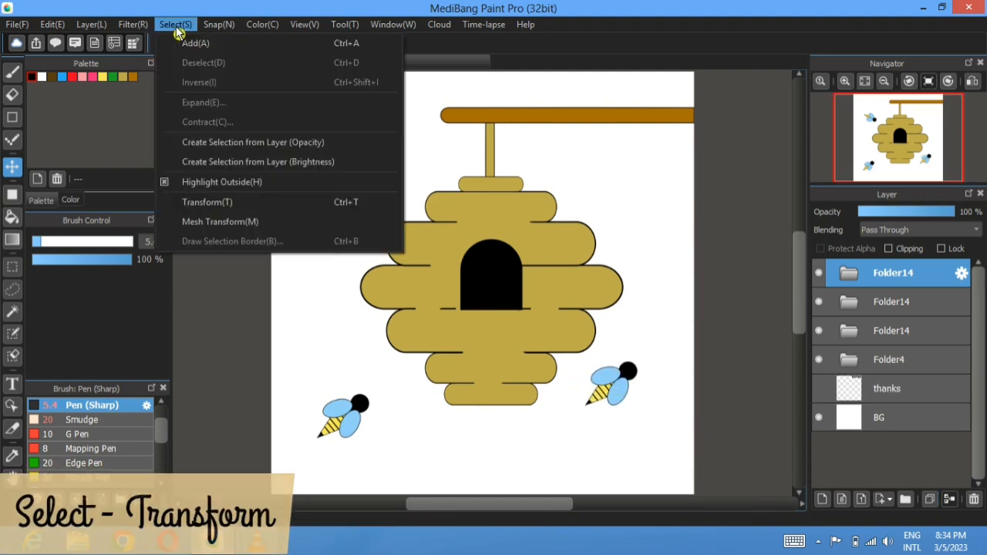
left_click(197, 202)
left_click_drag(581, 396, 630, 414)
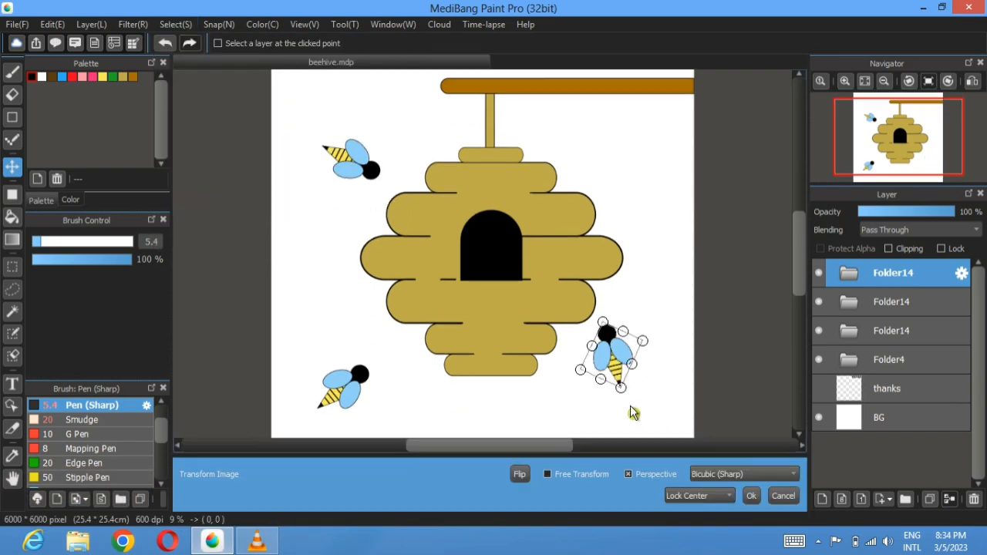
left_click_drag(622, 358, 620, 377)
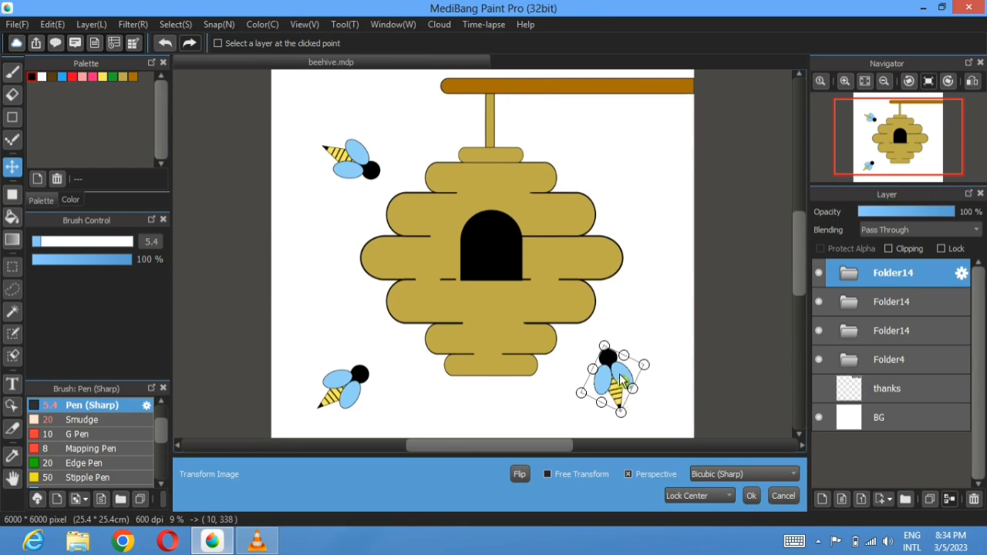
left_click(752, 496)
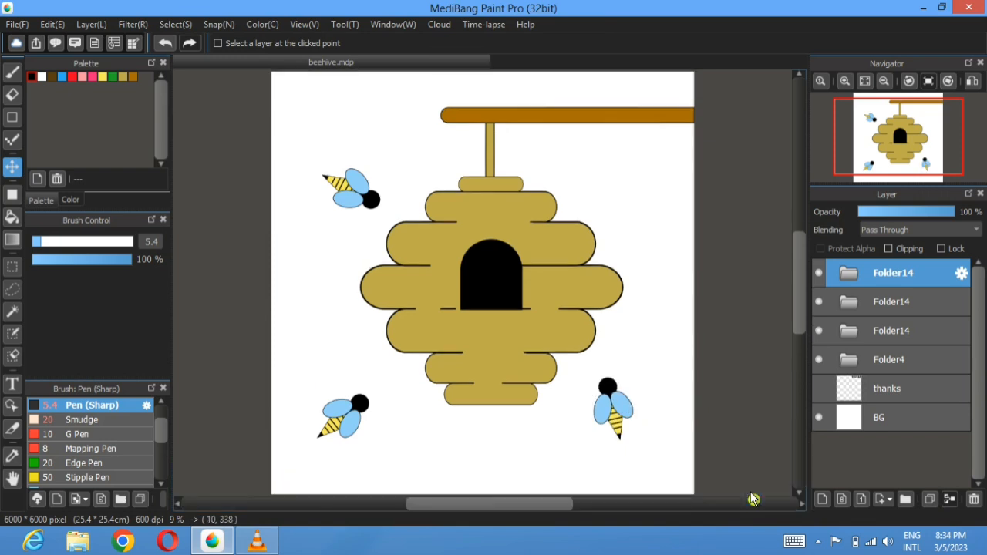
Step: Expand Folder4 and hide the branch (Layer15), the entrance (Layer13) and the hanging stem (Layer16)
left_click(819, 331)
left_click(819, 331)
left_click(820, 360)
left_click(819, 359)
left_click(852, 366)
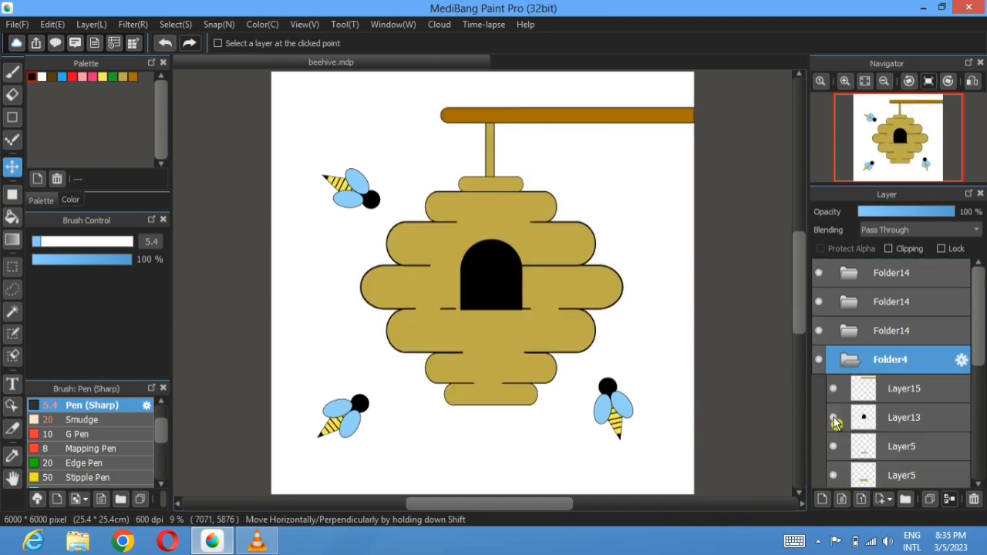
left_click(833, 418)
left_click(833, 388)
scroll(848, 432, "down", 5)
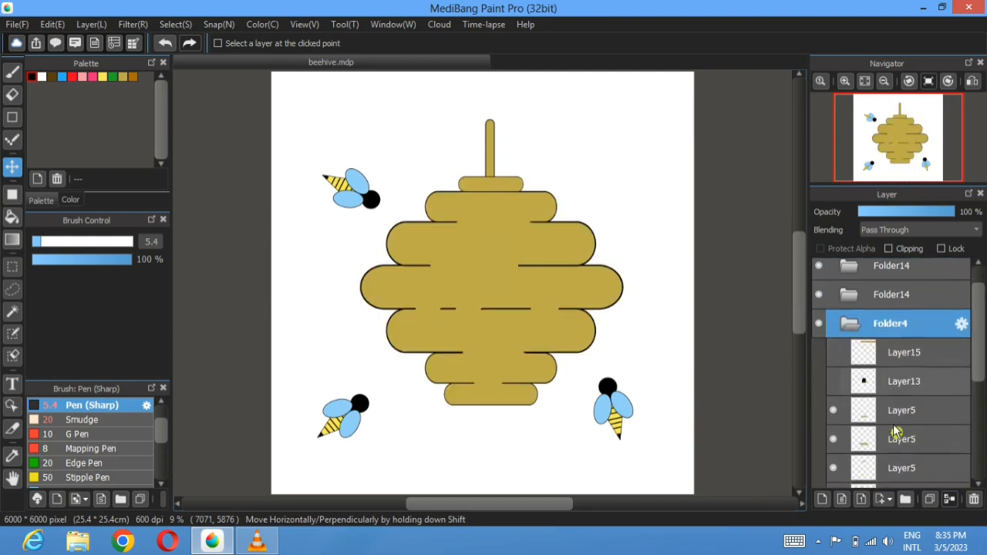
scroll(854, 447, "down", 2)
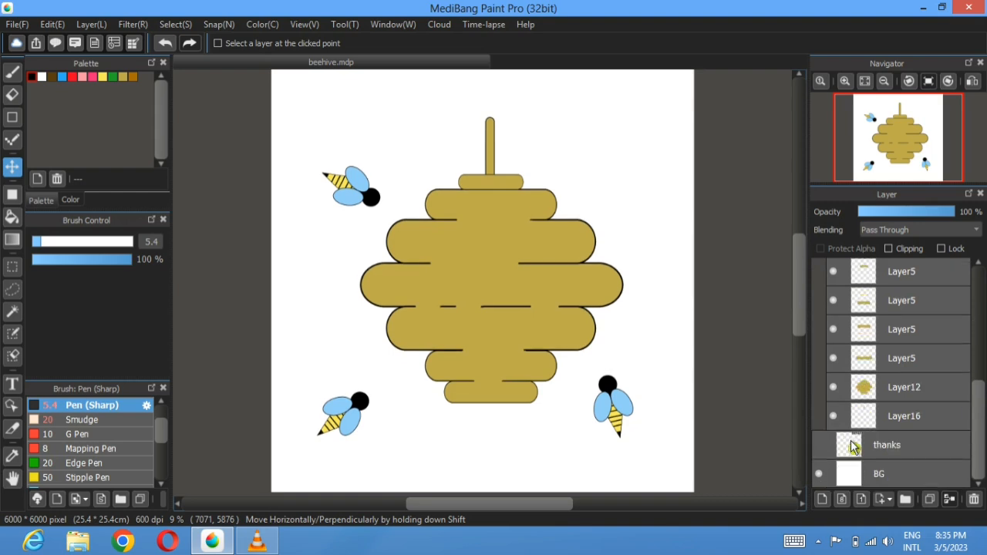
left_click(833, 417)
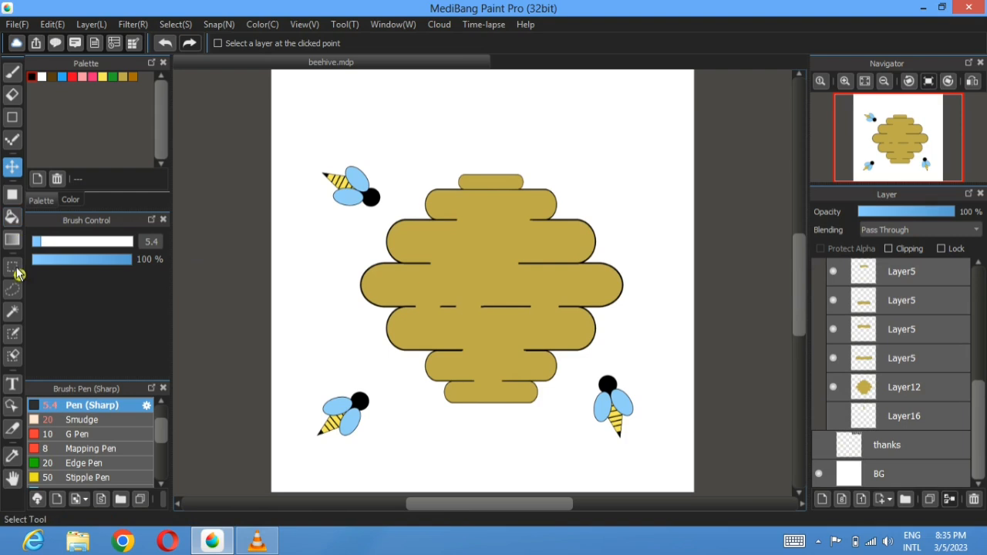
Step: Select the hive's black outline with the Magic Wand, using Canvas as the reference and a tolerance of 1
left_click(11, 311)
scroll(423, 221, "up", 3)
scroll(422, 221, "up", 3)
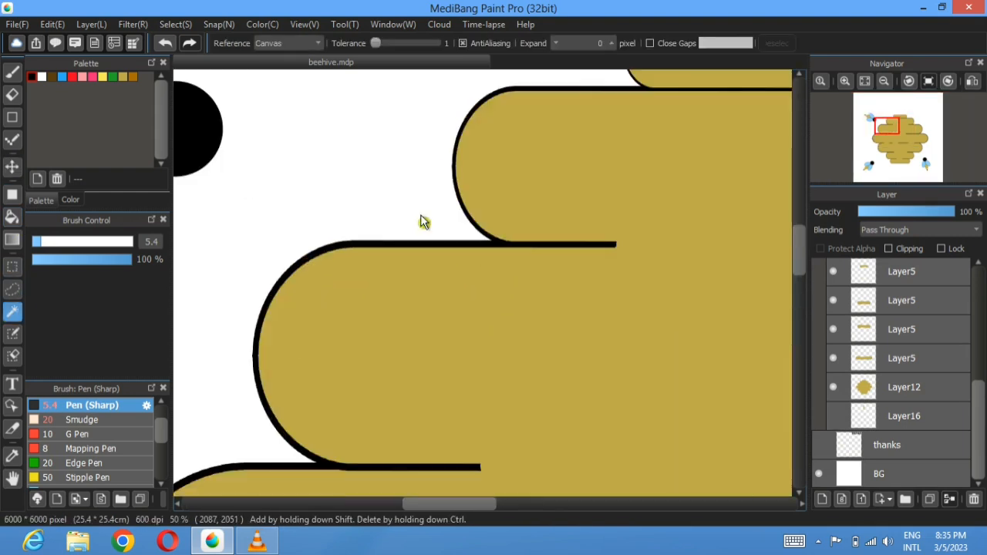
left_click(420, 282)
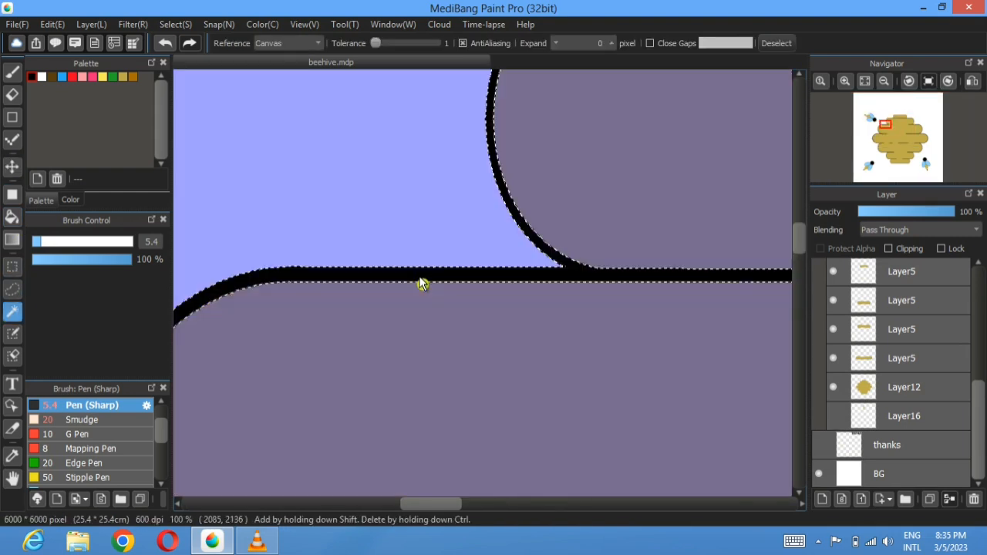
Step: Add a folder with a new layer above the bees, fill the selected outline with black using the Bucket tool, and deselect
left_click_drag(981, 411, 981, 284)
left_click(935, 279)
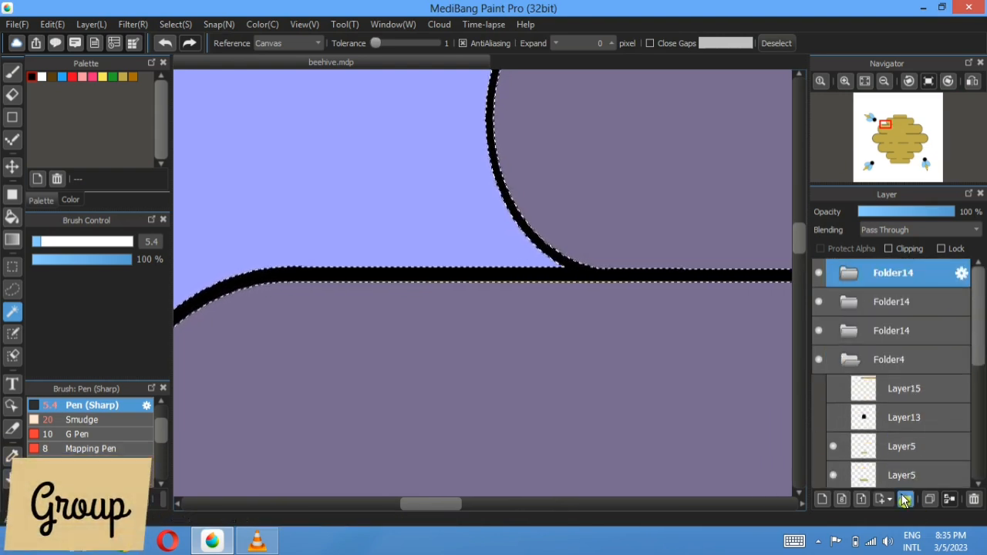
left_click(906, 499)
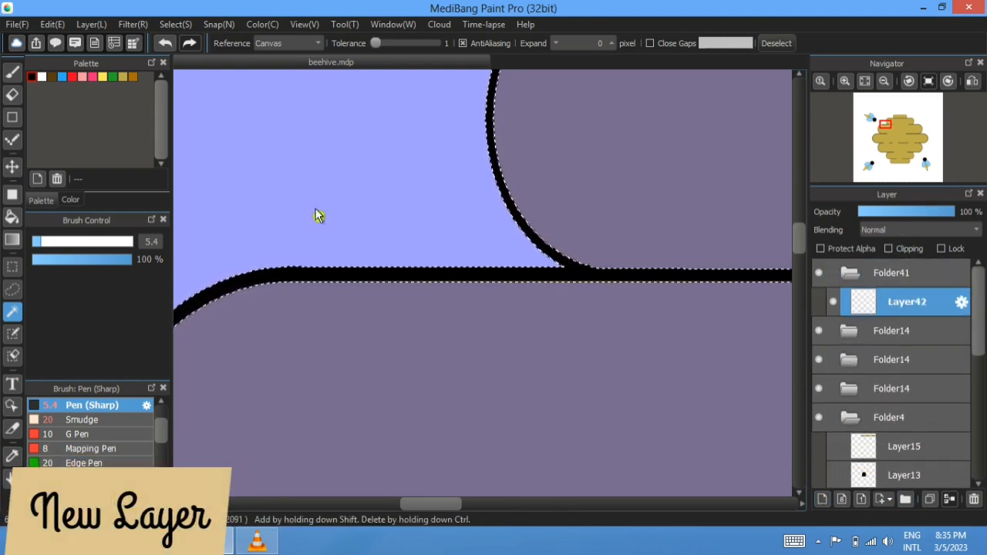
left_click(12, 218)
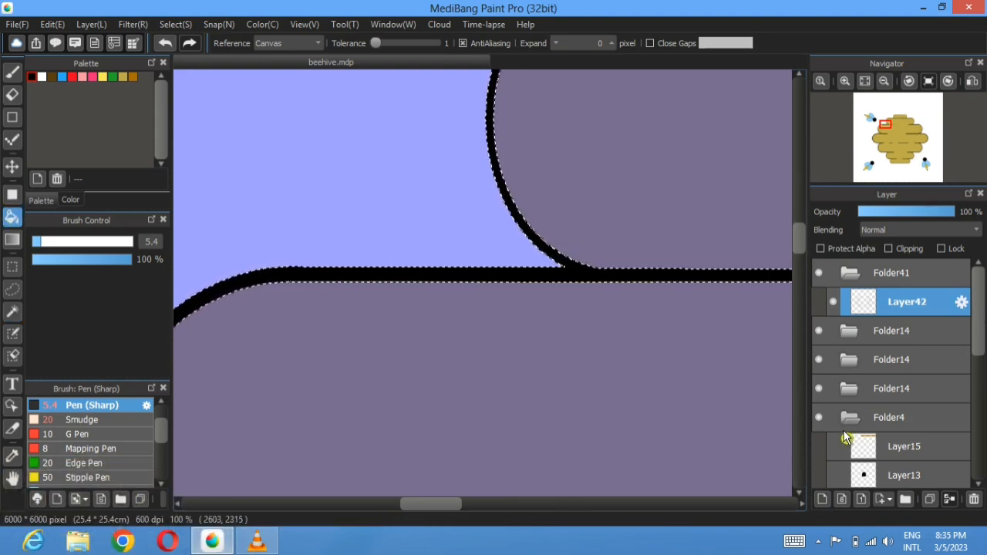
left_click(15, 313)
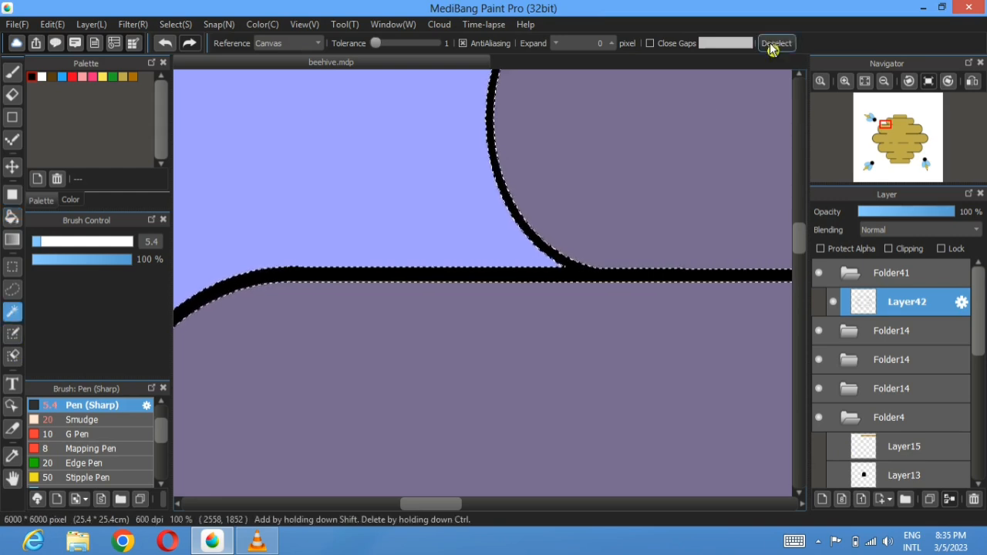
left_click(776, 44)
Step: Show the branch, entrance and stem layers (Layer15, Layer13, Layer16) and collapse Folder4
left_click(836, 447)
scroll(839, 446, "down", 1)
scroll(840, 446, "down", 1)
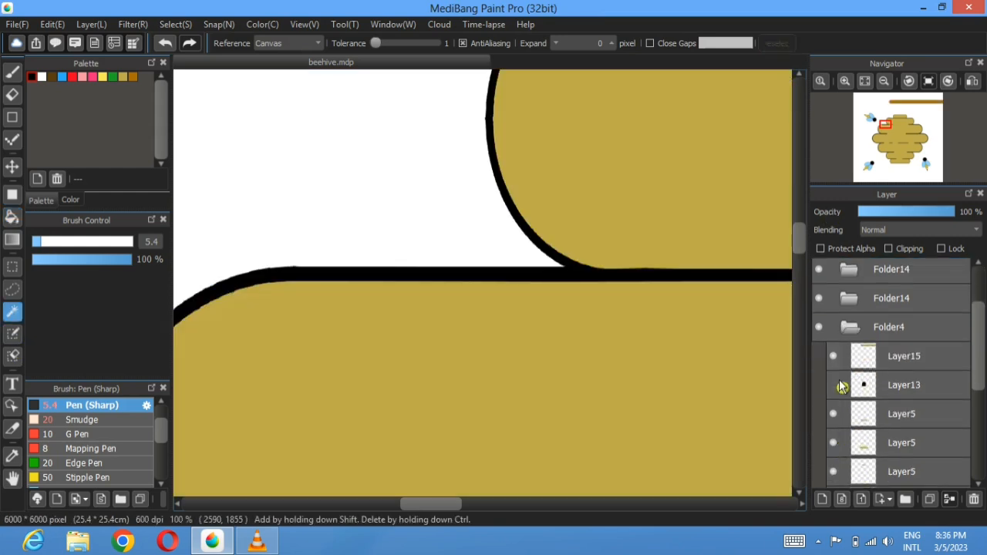
left_click(837, 385)
left_click(836, 415)
scroll(836, 414, "down", 2)
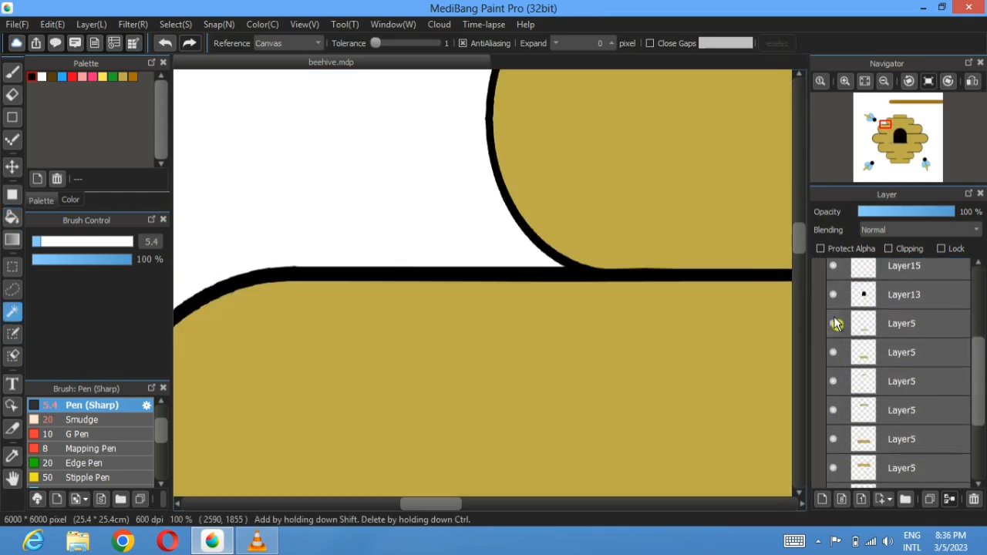
scroll(838, 385, "down", 3)
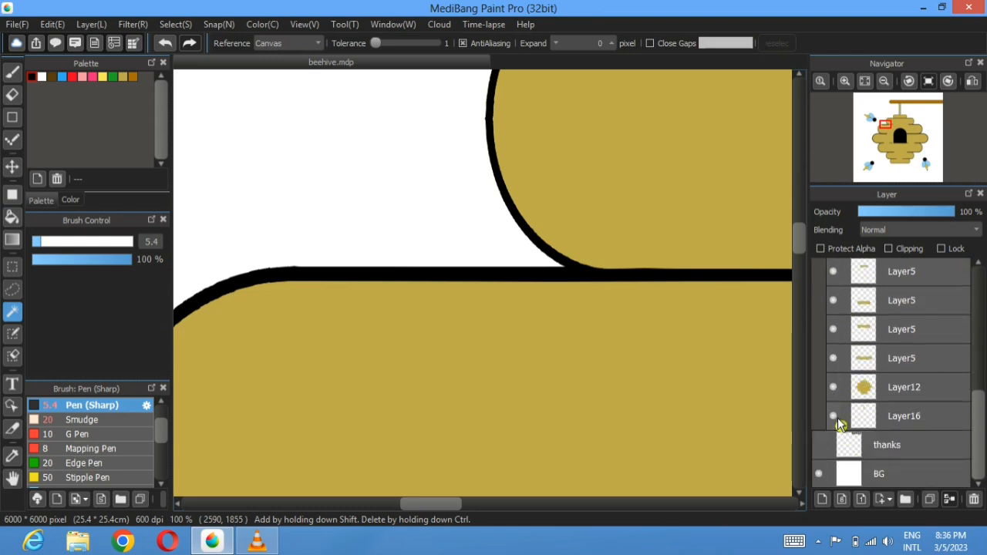
scroll(844, 370, "up", 5)
left_click(850, 332)
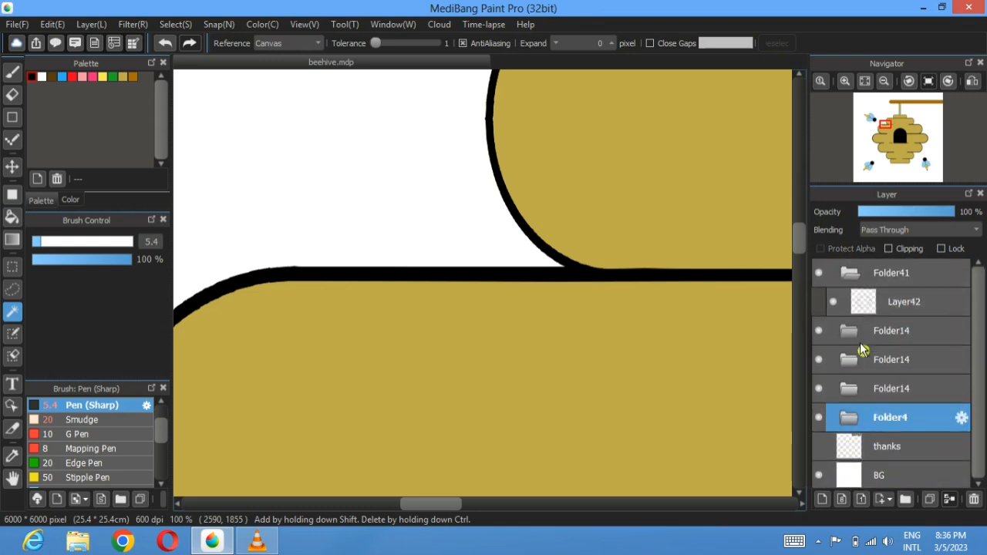
Step: Duplicate the branch layer Layer15, move the copy into Folder41 above Layer42, and collapse Folder4
left_click(915, 310)
left_click(864, 81)
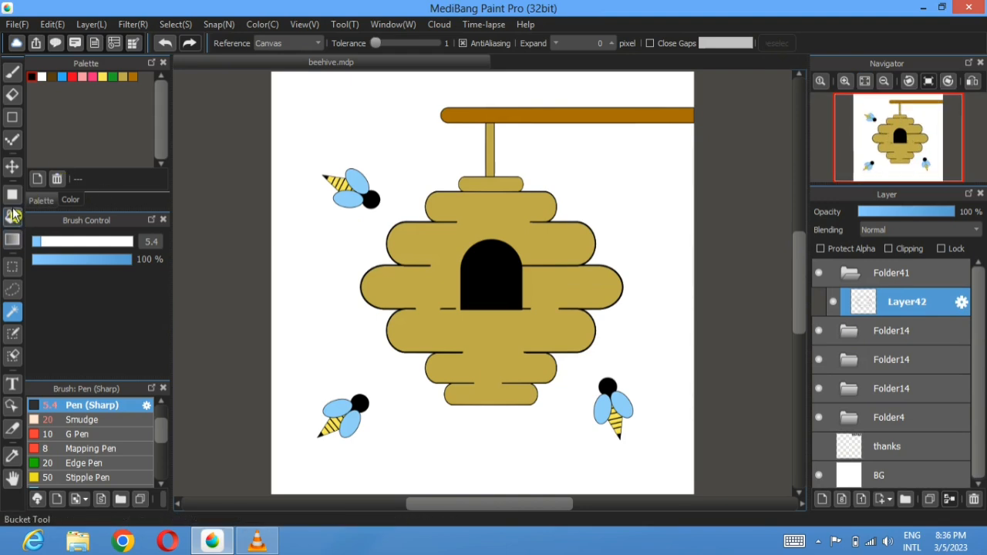
left_click(12, 168)
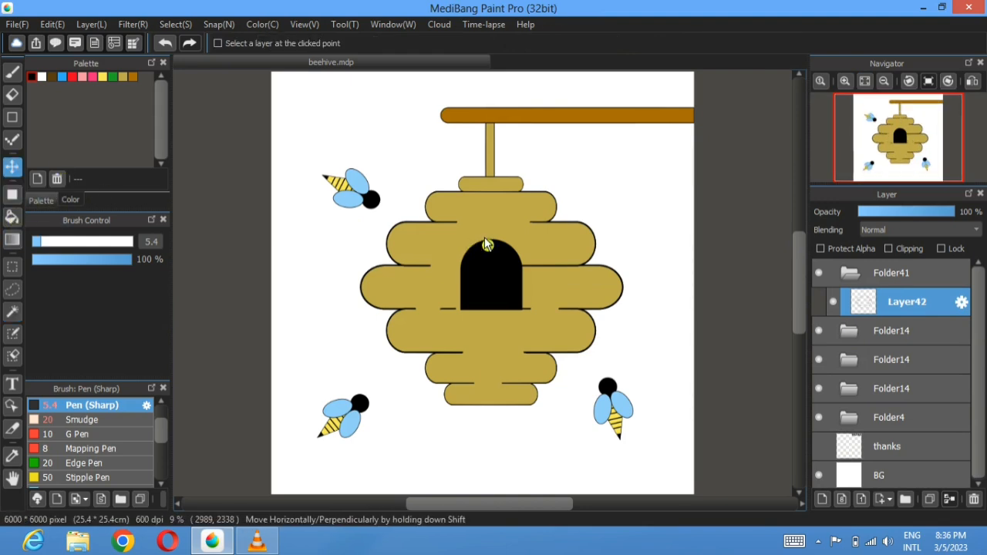
left_click(850, 420)
left_click(887, 454)
left_click(929, 499)
left_click_drag(910, 446, 909, 298)
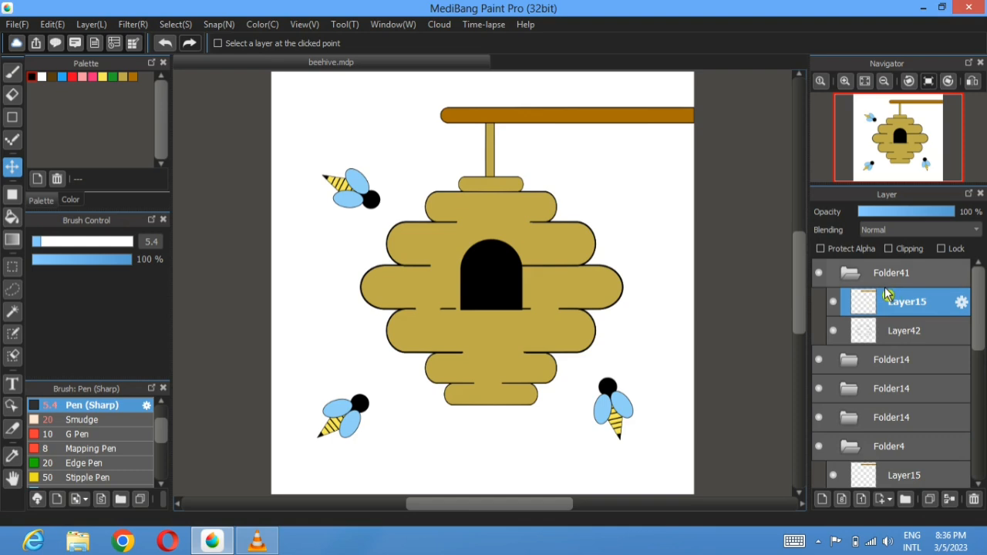
left_click(851, 451)
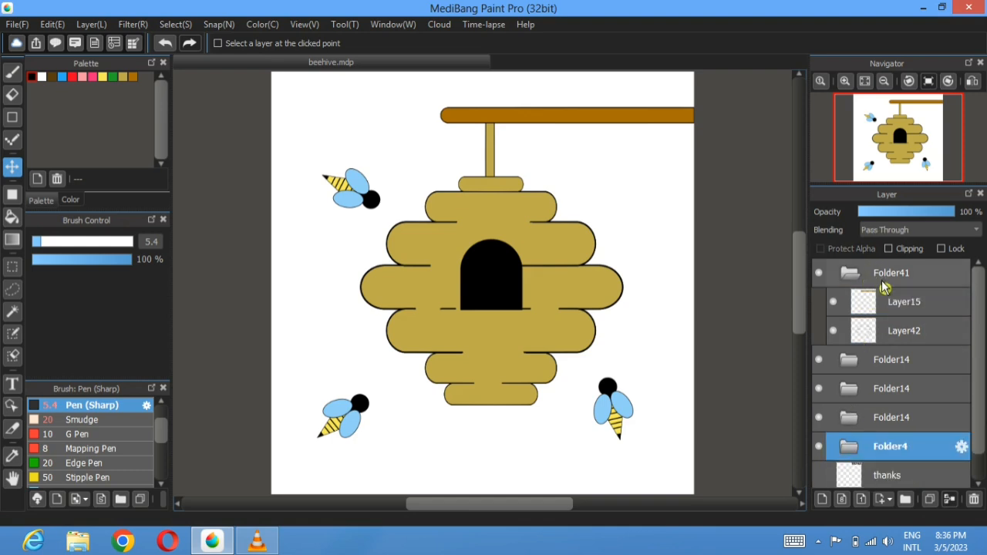
Step: Collapse Folder41 and move its outline and branch copies slightly down and to the right of the originals
left_click(858, 274)
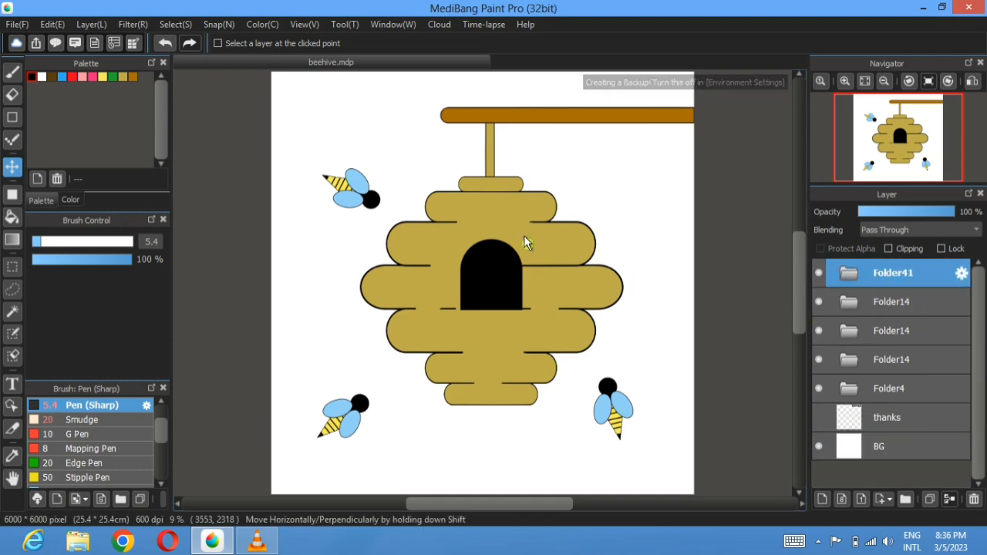
mouse_move(524, 236)
left_mouse_down()
mouse_move(539, 247)
mouse_move(528, 240)
left_mouse_up()
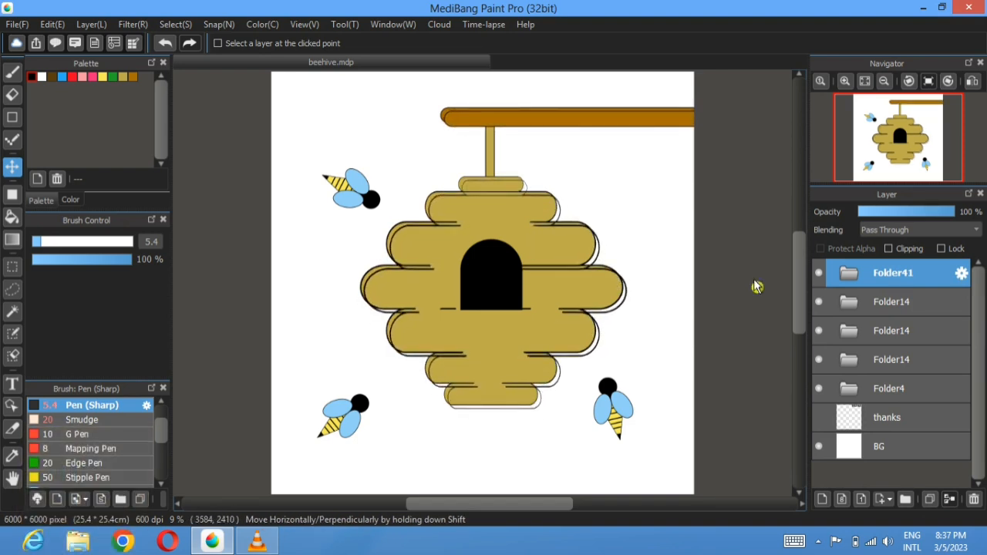
left_click(855, 276)
left_click(856, 276)
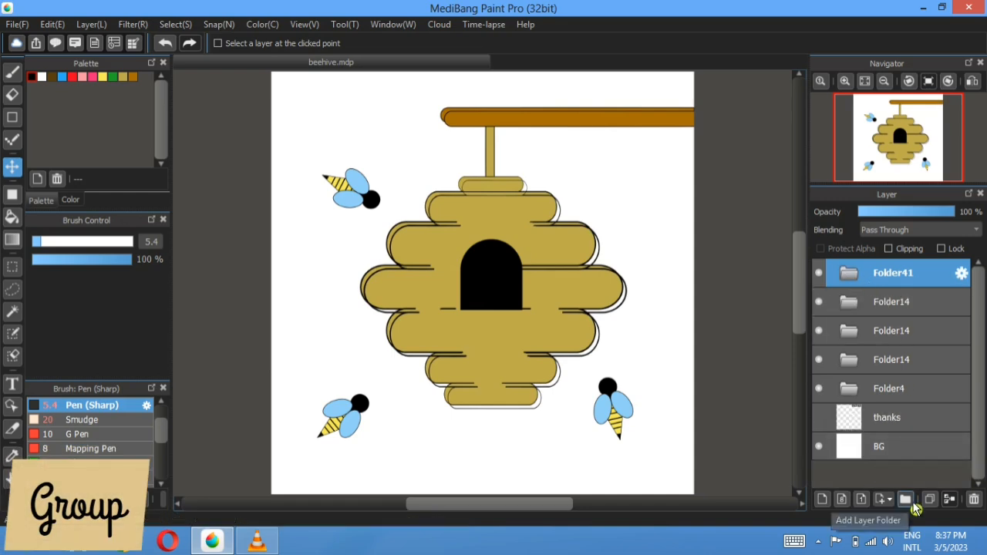
Step: Add another folder with a new layer set to Multiply blending, and place the folder directly below Folder41
left_click(906, 499)
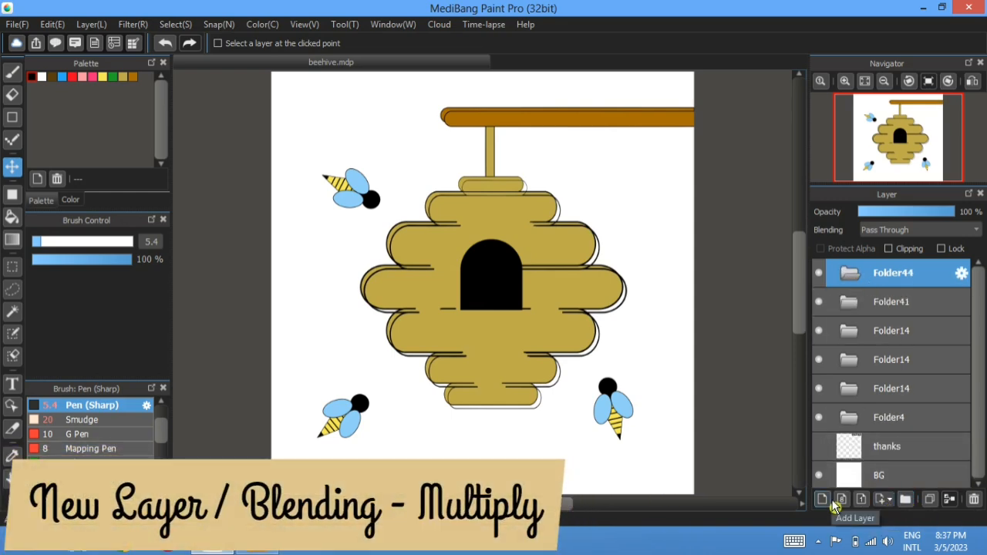
left_click(825, 499)
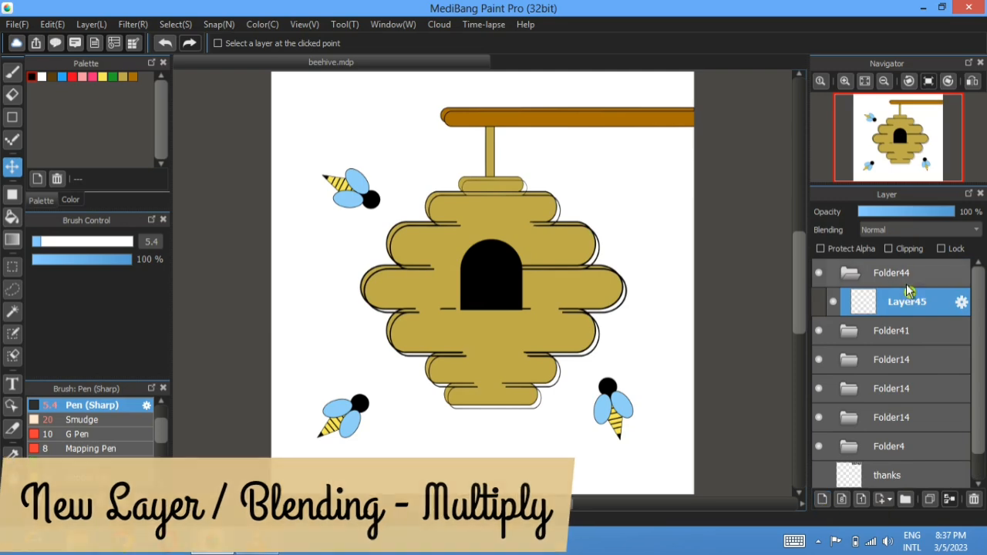
left_click(917, 230)
left_click(887, 243)
left_click_drag(885, 275, 855, 306)
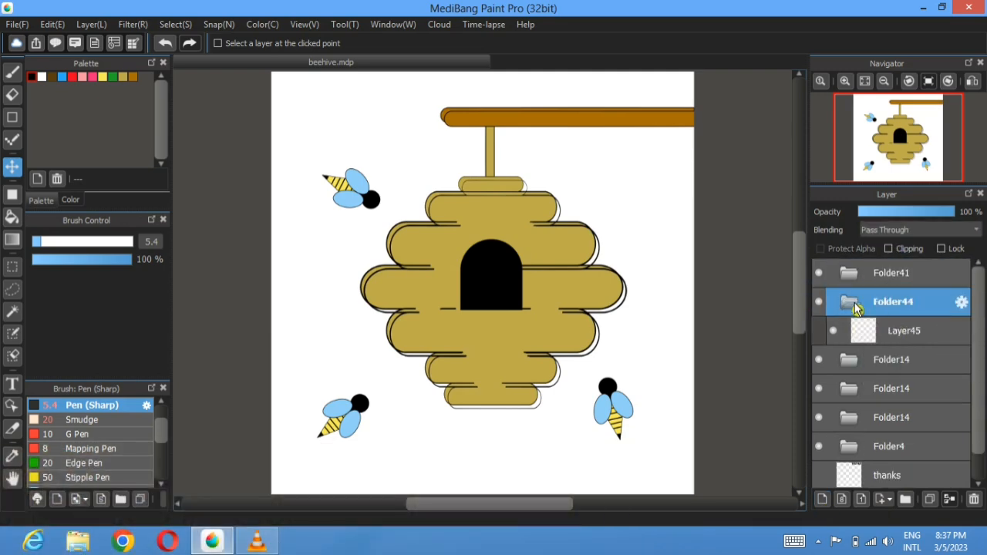
Step: Fill the offset crescents along the left edges of the hive's upper tiers with gold on Multiply layer Layer45
key("g")
scroll(477, 202, "up", 3)
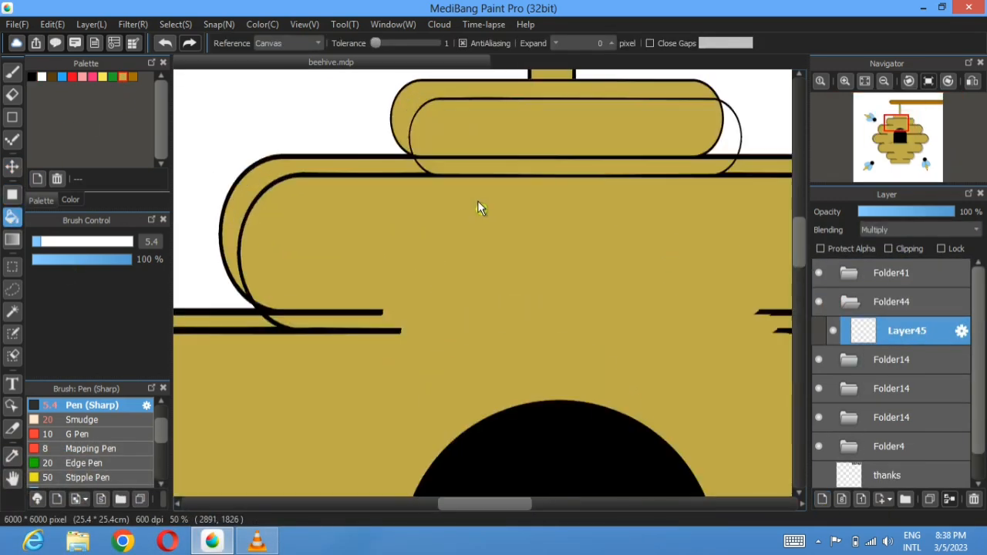
left_click(468, 218)
left_click(292, 294)
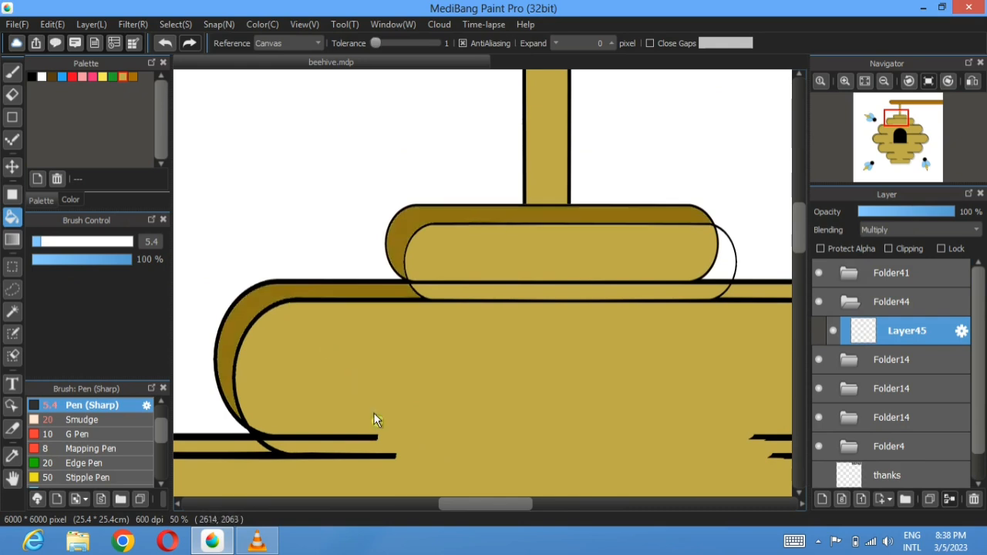
left_click_drag(226, 458, 483, 257)
left_click(480, 244)
Step: Fill the left-edge crescents of the three hive tiers below the widest tier with the same gold shadow
left_click_drag(479, 379, 539, 165)
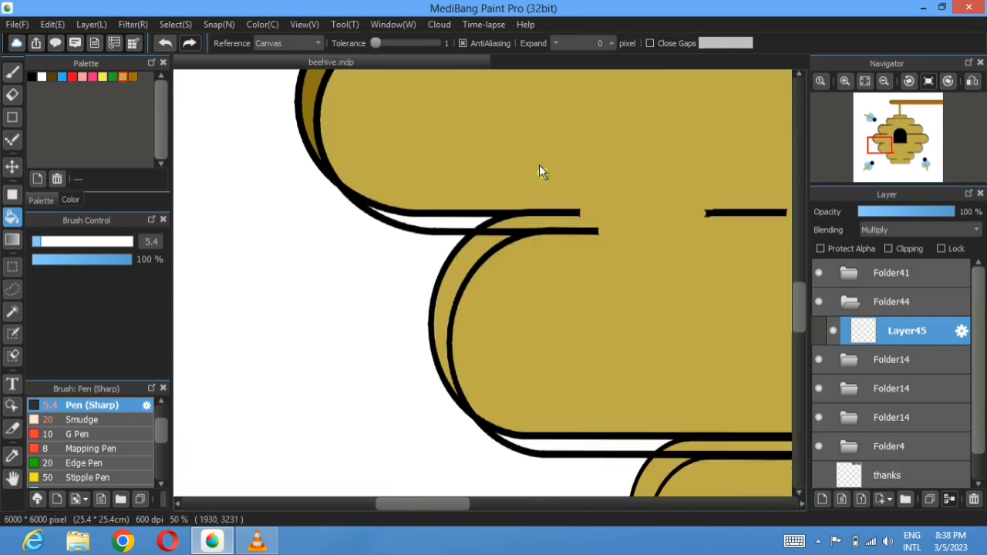
left_click(458, 273)
left_click_drag(603, 357, 434, 163)
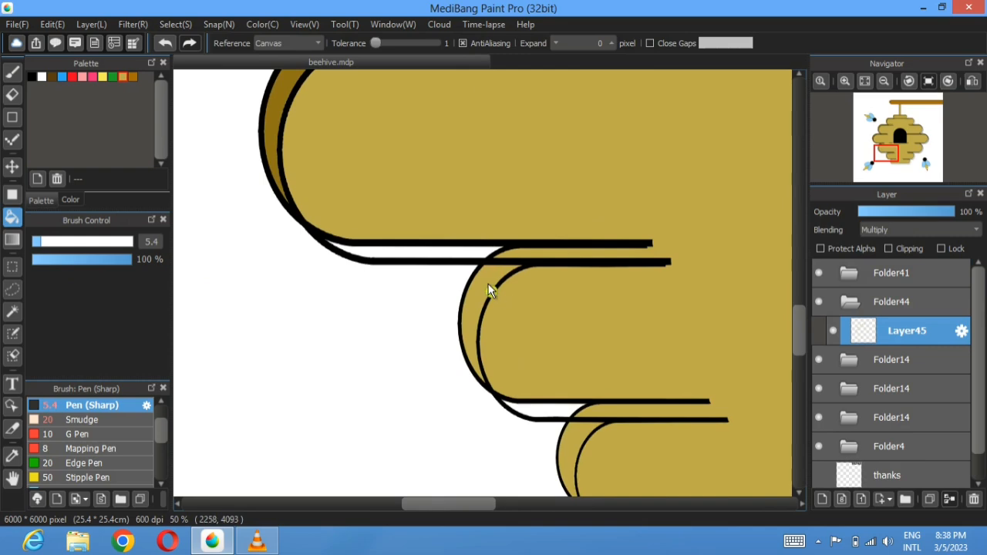
left_click(487, 285)
left_click_drag(562, 434, 491, 297)
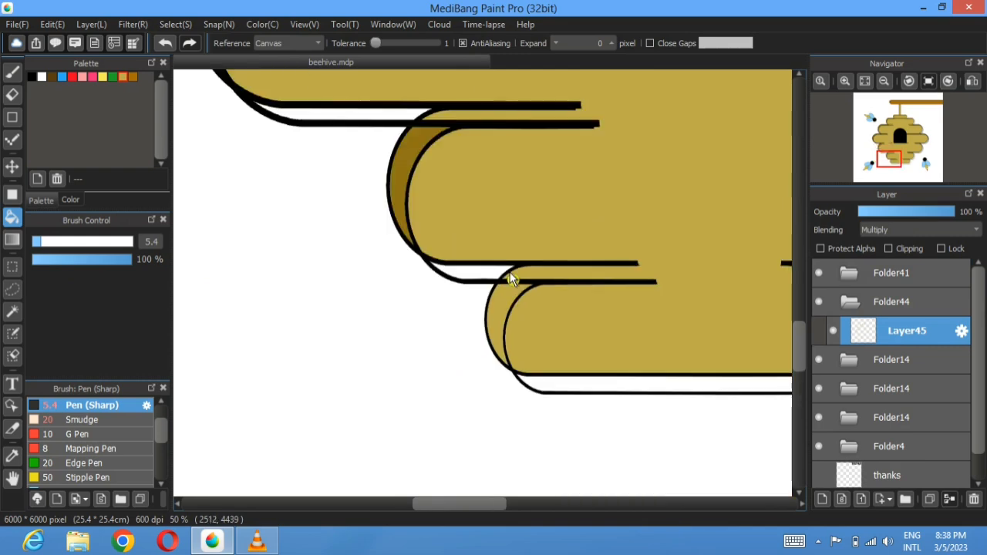
left_click(508, 312)
Step: Add a layer above Layer45, set its blending to Multiply, and fill the strip along the branch's upper edge with brown
left_click(822, 499)
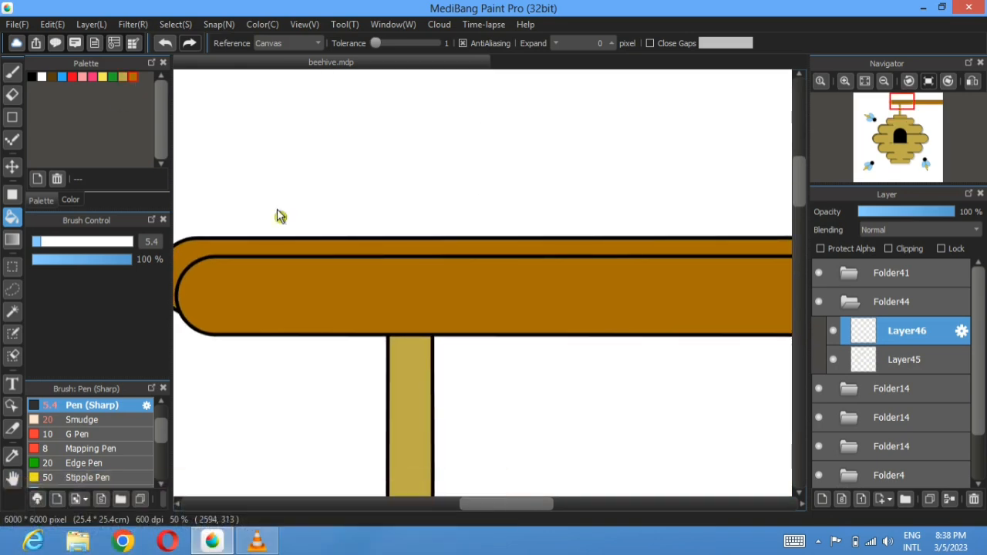
left_click(887, 230)
left_click(877, 252)
left_click(708, 249)
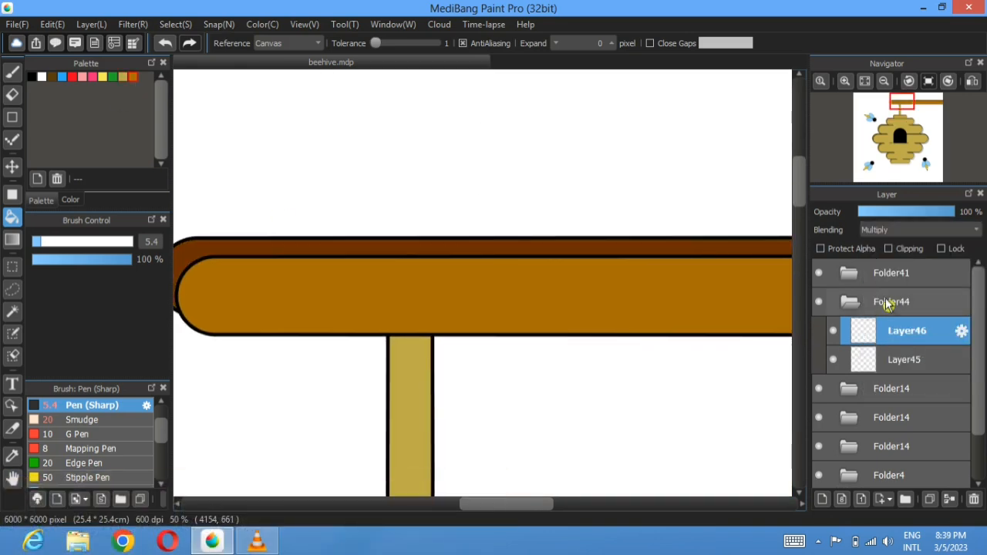
Step: Try shifting Folder41's offset outlines to the left across the hive, and undo the moves
left_click(892, 273)
scroll(594, 313, "down", 4)
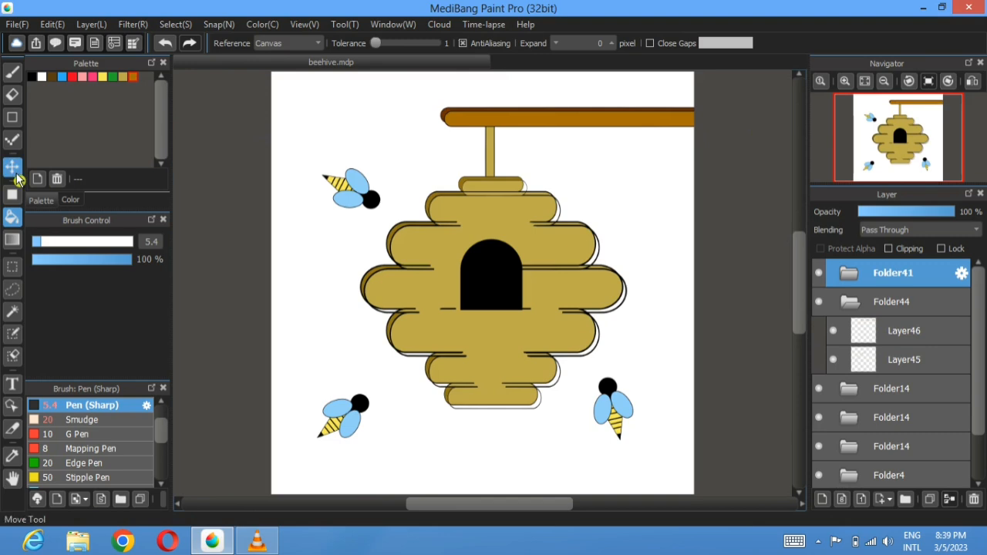
left_click(19, 179)
left_click_drag(545, 245, 493, 250)
scroll(490, 245, "up", 6)
left_click_drag(400, 181, 498, 344)
mouse_move(480, 279)
left_mouse_down()
mouse_move(481, 268)
mouse_move(488, 291)
left_mouse_up()
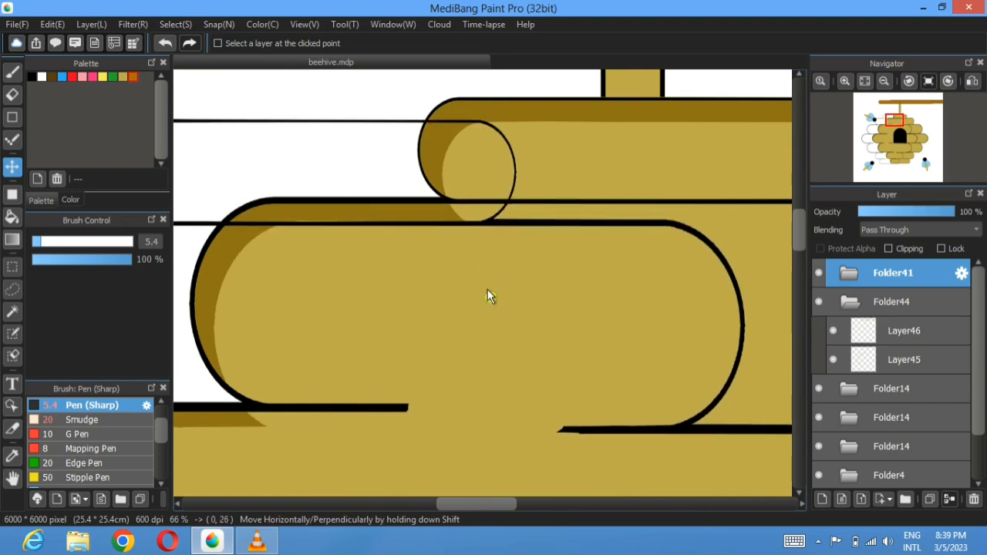
left_click(168, 43)
left_click(169, 41)
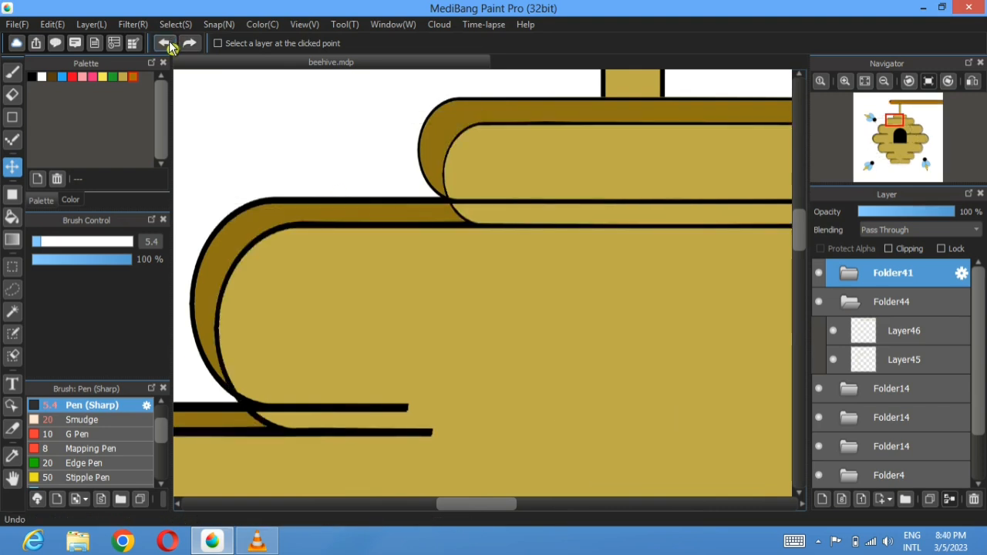
Step: Add a new layer at the top of Folder41, set up a black Pen brush, and undo the trial stroke
left_click(849, 273)
left_click(824, 500)
left_click(32, 77)
mouse_move(411, 384)
left_mouse_down()
mouse_move(465, 211)
mouse_move(492, 268)
left_mouse_up()
left_click(16, 75)
left_click(101, 242)
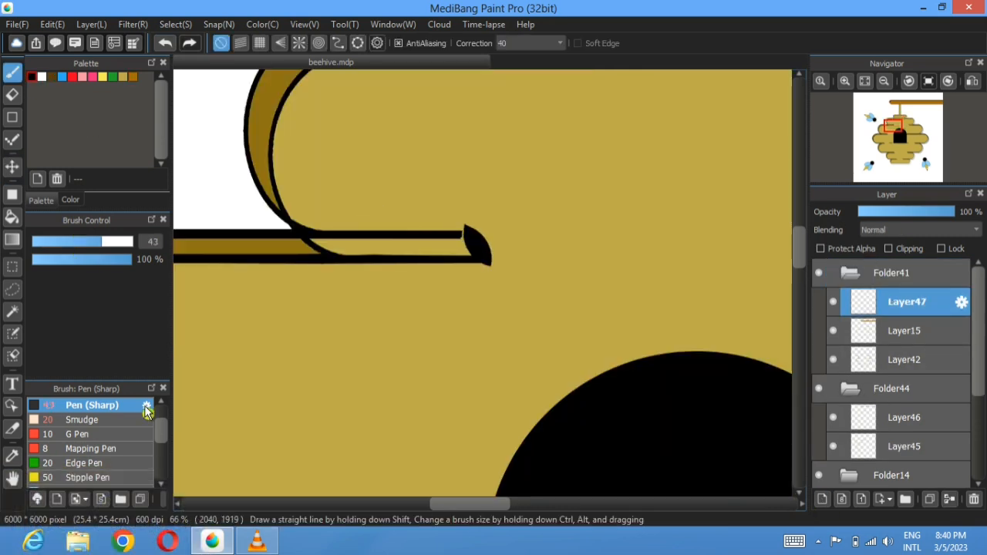
scroll(146, 411, "up", 1)
left_click(77, 418)
key("ctrl+z")
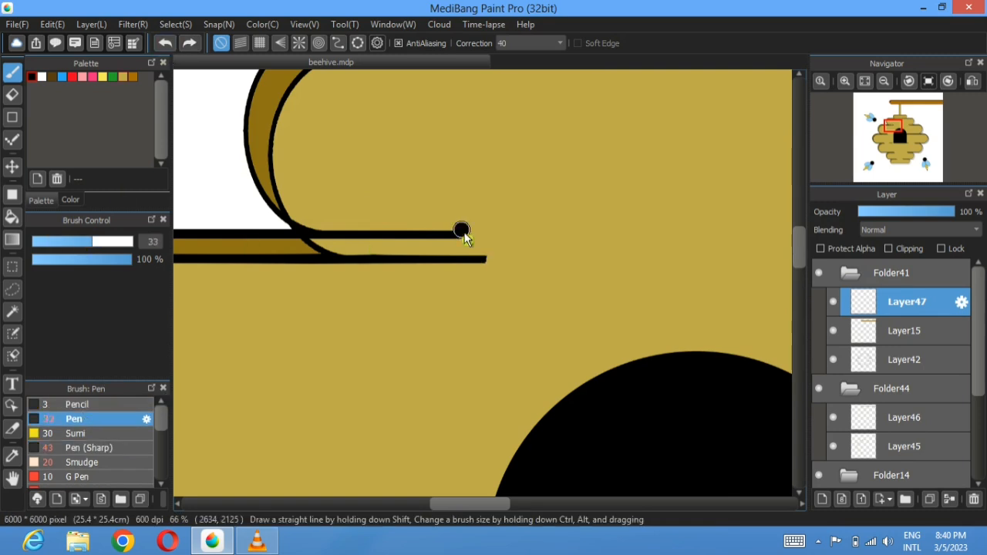
Step: Draw straight black lines with the size 33 Pen to close the open outline ends on the hive's upper left creases
left_click_drag(293, 492, 478, 262)
left_click(15, 118)
left_click(167, 45)
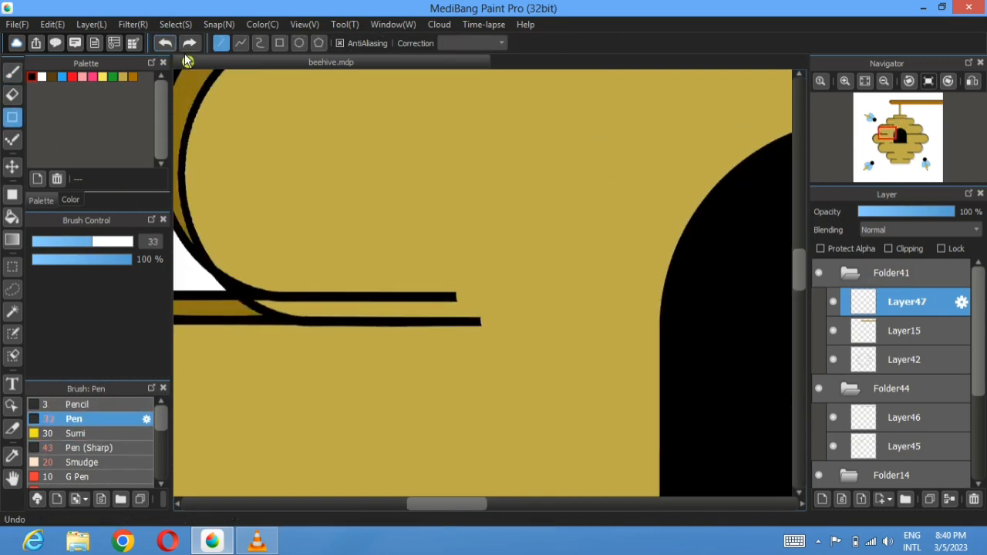
left_click_drag(501, 123, 417, 354)
left_click_drag(607, 258, 605, 257)
scroll(391, 277, "down", 3)
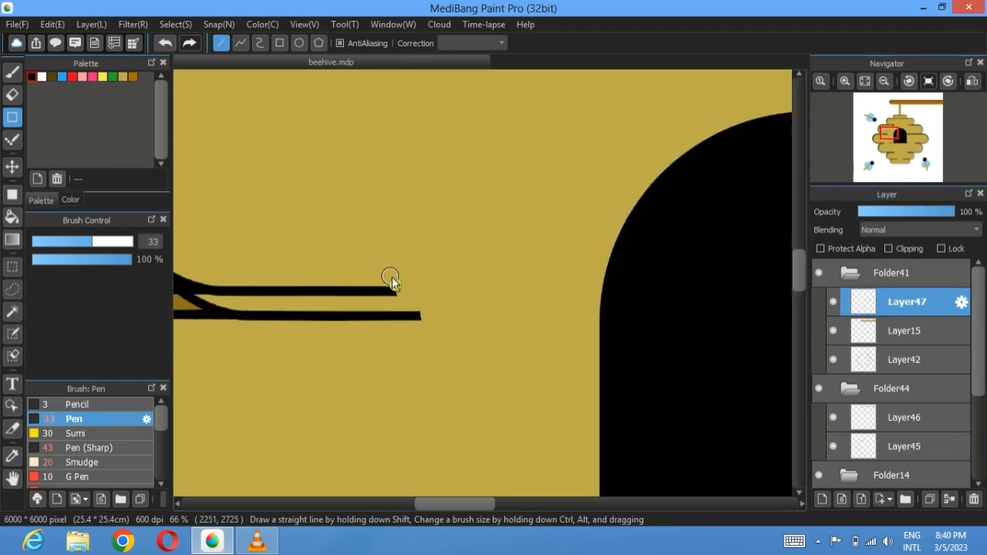
left_click_drag(422, 409, 569, 116)
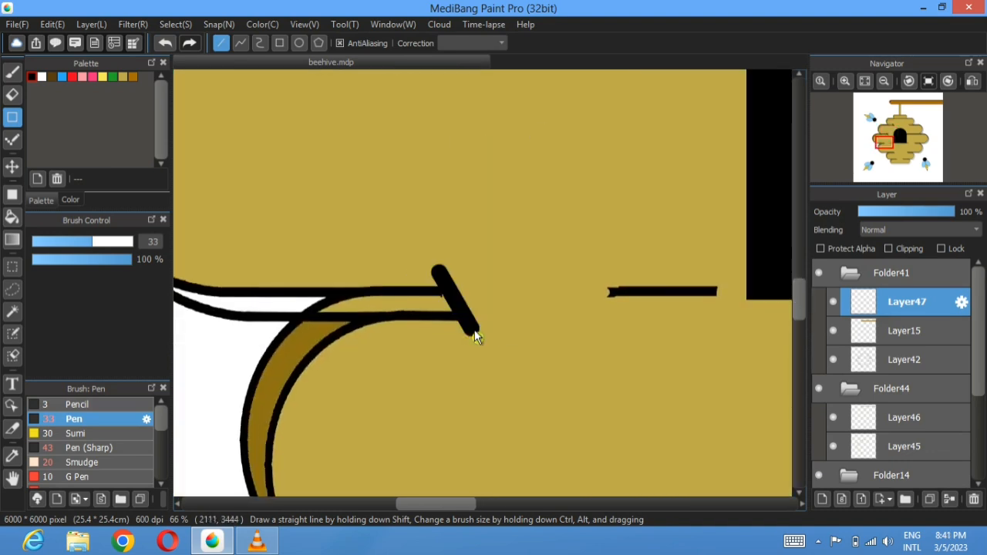
key("ctrl+z")
left_click_drag(434, 273, 477, 336)
left_click_drag(440, 403, 374, 178)
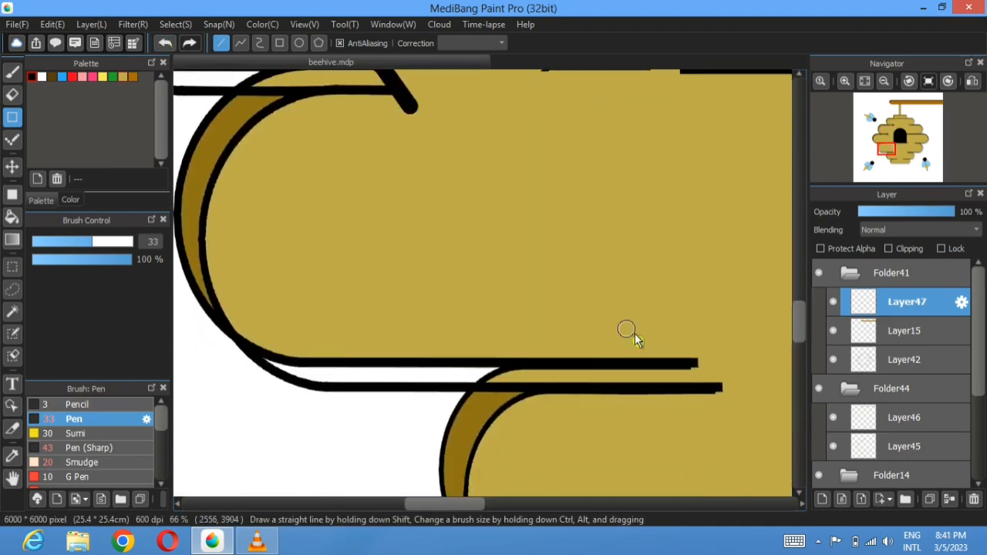
Step: Close the open ends of the two lowest left crease outlines with slanted straight black lines
left_click_drag(682, 370, 460, 250)
left_click(533, 309, "shift")
key("ctrl+z")
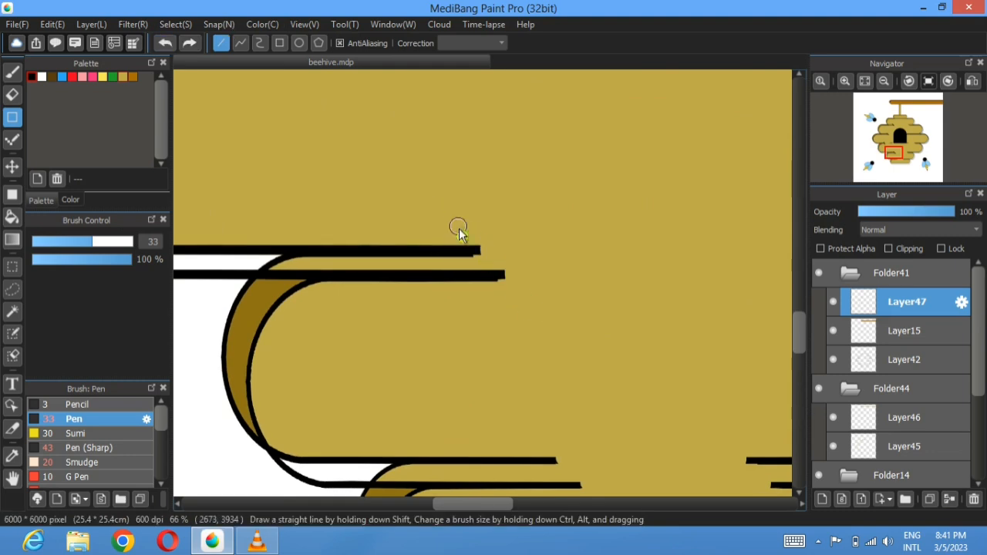
left_click_drag(522, 299, 522, 299)
left_click_drag(502, 432, 405, 247)
left_click_drag(447, 254, 496, 324)
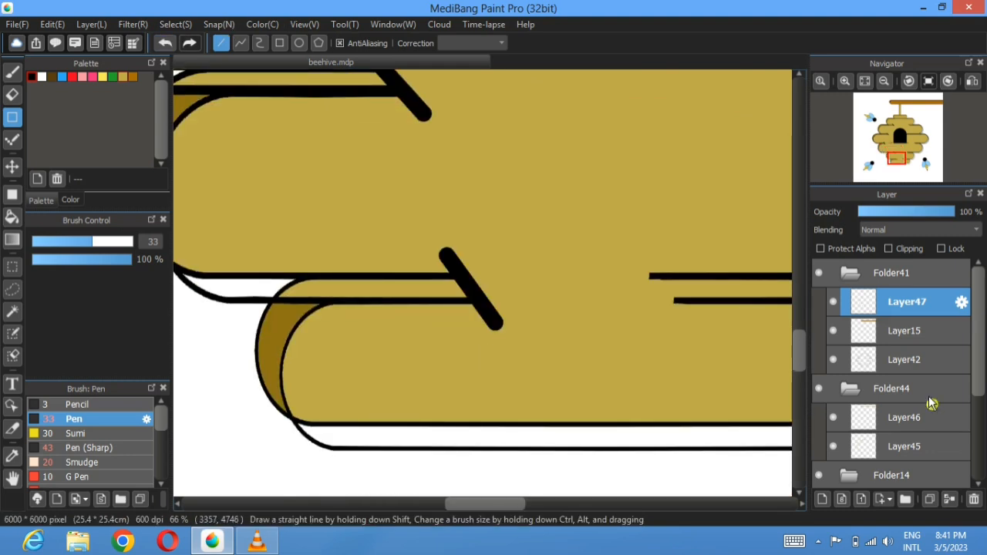
Step: Collapse Folder41 and fill the newly closed strips under the left creases with gold on Layer45
left_click(849, 273)
left_click(885, 369)
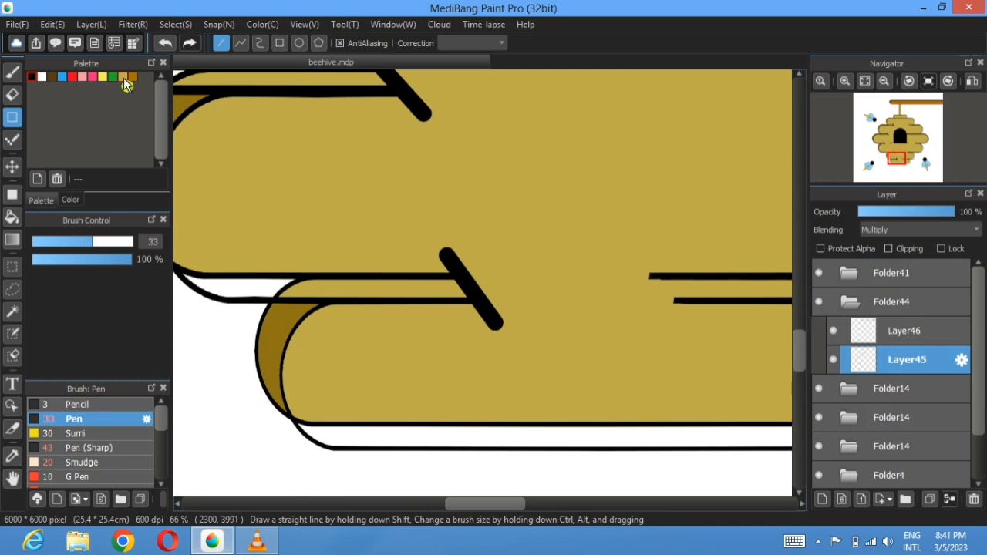
left_click(11, 217)
scroll(347, 234, "down", 2)
left_click(326, 152)
mouse_move(330, 161)
left_mouse_down()
mouse_move(380, 327)
mouse_move(615, 415)
left_mouse_up()
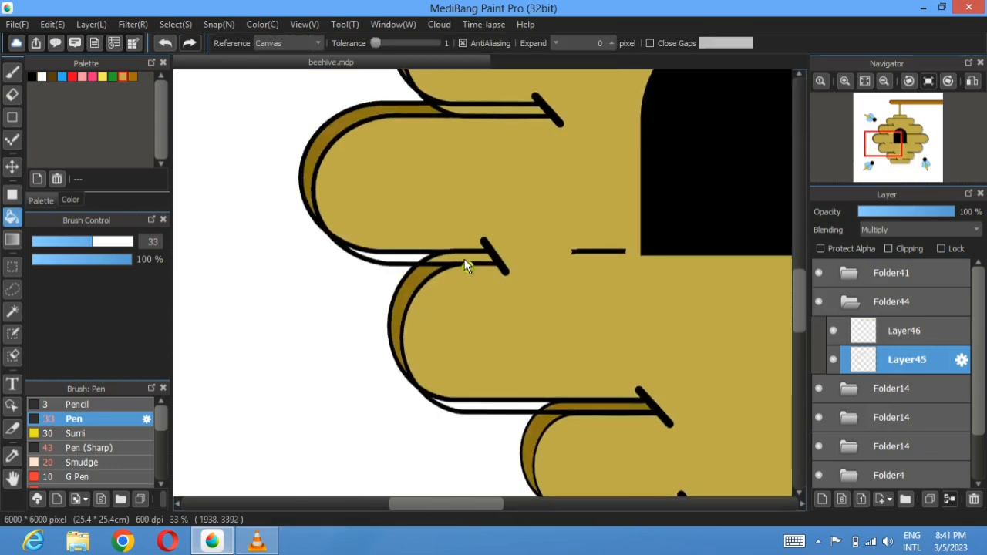
left_click(489, 113)
left_click_drag(489, 113, 470, 342)
left_click(575, 190)
left_click_drag(610, 139, 462, 270)
Step: Hide Folder41 and paint over the gaps in the shadow under the upper left crease with the size 33 Pen
left_click(820, 275)
left_click(11, 77)
scroll(370, 314, "up", 5)
left_click_drag(370, 315, 279, 238)
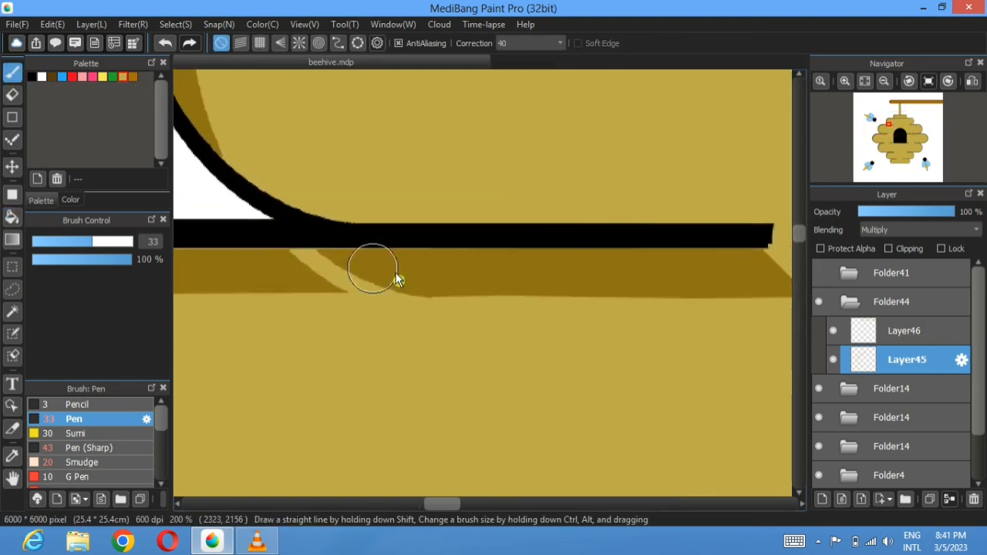
left_click_drag(411, 274, 268, 258)
left_click_drag(383, 432, 418, 239)
mouse_move(428, 366)
left_mouse_down()
mouse_move(435, 275)
mouse_move(720, 240)
left_mouse_up()
Step: Paint over the leftover outline gaps in the shadows of the hive's middle left tiers on Layer45
mouse_move(224, 308)
left_mouse_down()
mouse_move(461, 244)
mouse_move(659, 135)
left_mouse_up()
left_click_drag(536, 299, 278, 279)
left_click_drag(456, 387, 444, 85)
left_click_drag(510, 266, 511, 93)
left_click_drag(478, 278, 488, 108)
left_click_drag(491, 245, 347, 142)
mouse_move(449, 307)
left_mouse_down()
mouse_move(335, 365)
mouse_move(410, 327)
mouse_move(545, 298)
left_mouse_up()
left_click_drag(327, 333, 247, 376)
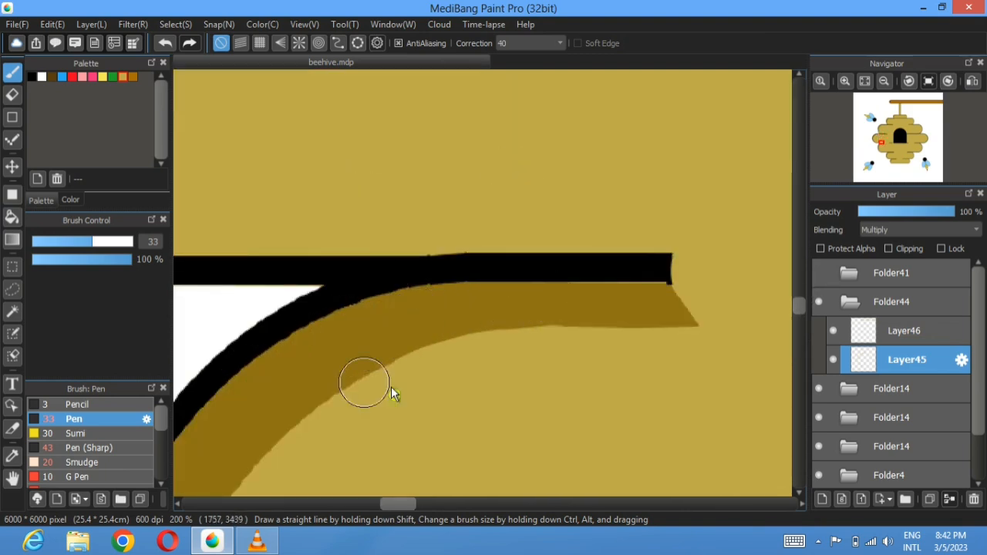
Step: Paint the shadow gaps closed on the left end of the second-lowest hive tier
left_click_drag(430, 455, 477, 294)
left_click_drag(479, 434, 491, 189)
left_click_drag(532, 471, 518, 247)
left_click_drag(718, 247, 254, 318)
left_click_drag(670, 303, 424, 172)
left_click_drag(346, 349, 519, 293)
left_click_drag(336, 334, 285, 341)
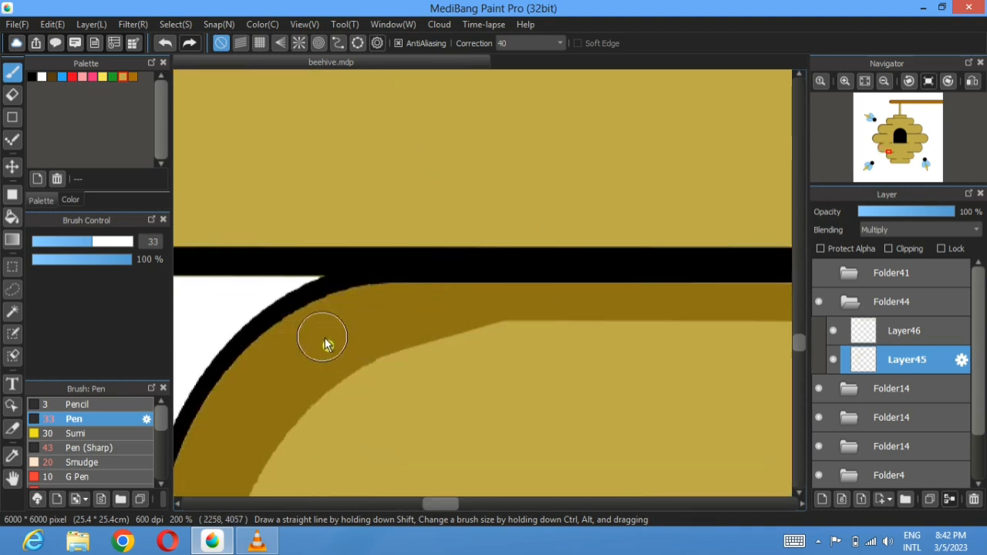
Step: Touch up the shadow on the left end of the lowest hive tier to remove its gaps
left_click_drag(409, 413, 470, 244)
left_click_drag(457, 432, 432, 208)
left_click_drag(671, 386, 413, 209)
left_click_drag(472, 309, 393, 244)
left_click_drag(352, 328, 572, 274)
mouse_move(334, 312)
left_mouse_down()
mouse_move(289, 318)
mouse_move(282, 351)
left_mouse_up()
left_click_drag(442, 422, 341, 253)
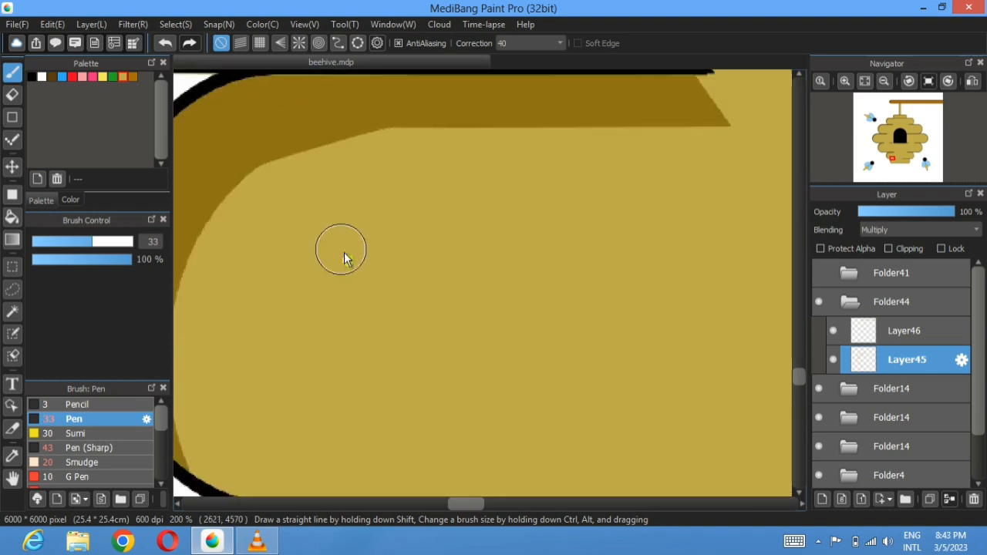
Step: Paint thin shadows beneath the short crease lines on both sides of the entrance's base
left_click(864, 85)
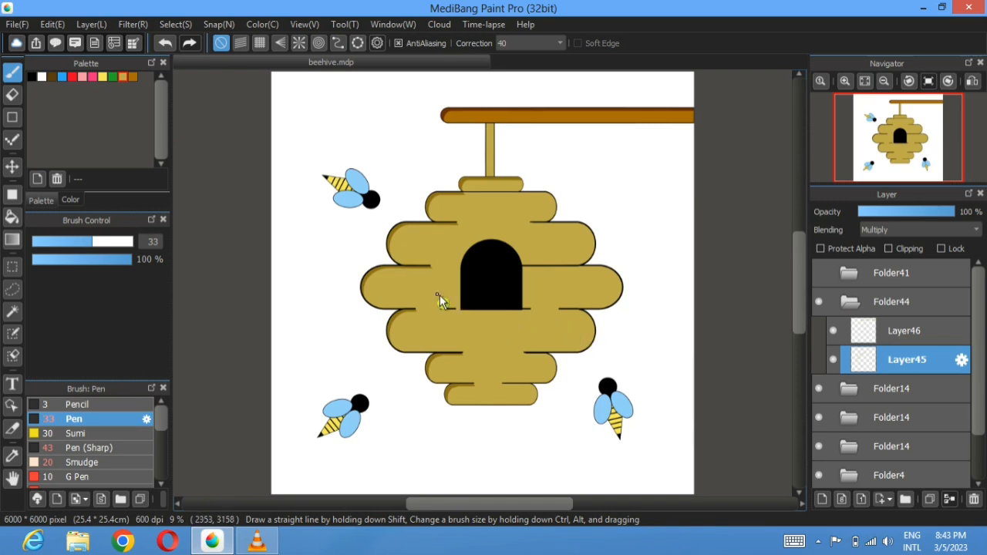
scroll(423, 289, "up", 5)
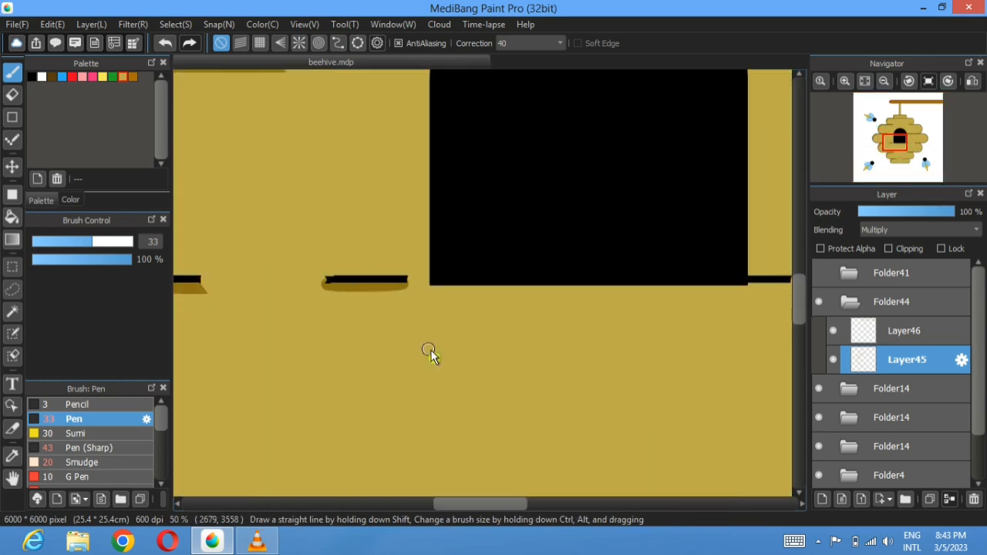
left_click_drag(752, 328, 428, 338)
left_click_drag(424, 298, 466, 296)
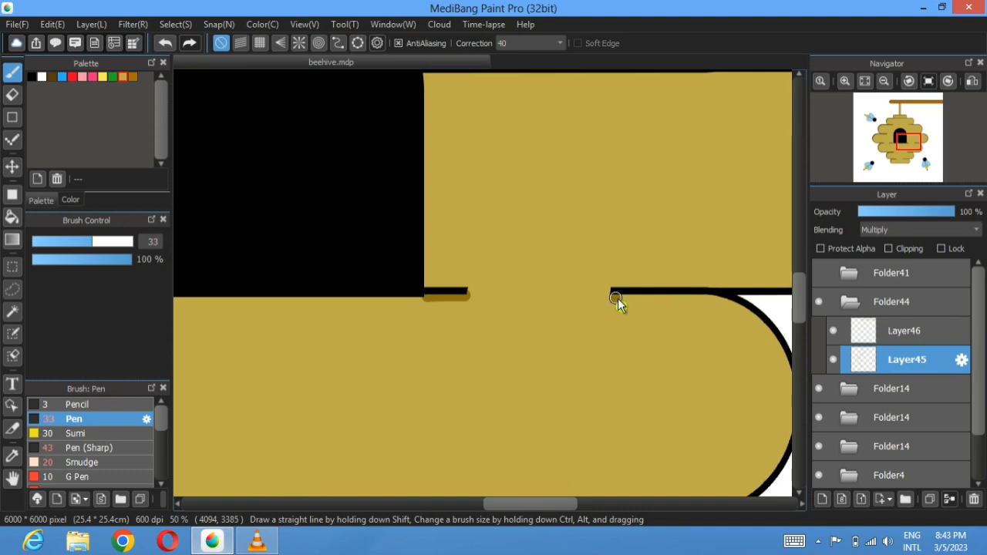
left_click(864, 82)
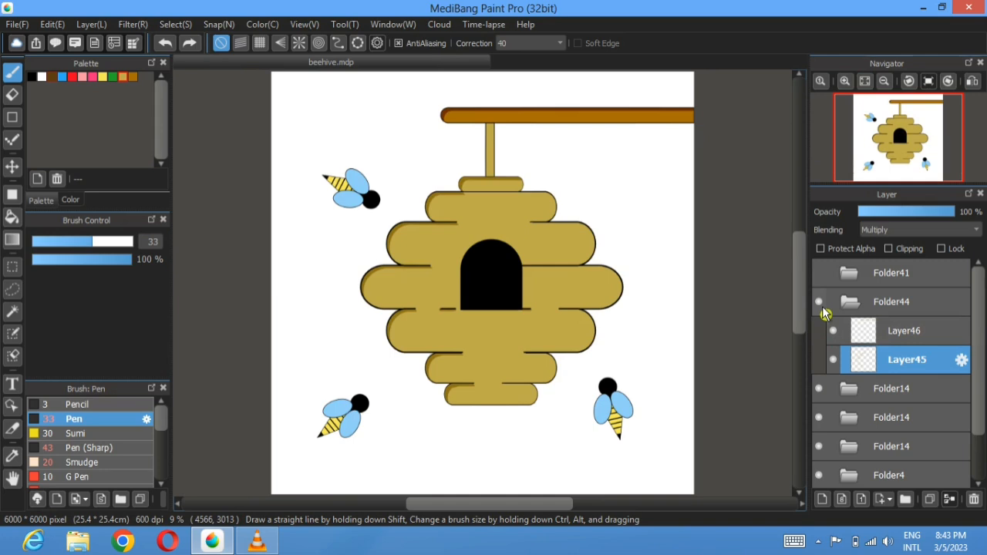
Step: Compare the hive with and without Folder44's shading, collapse Folder44, and delete the hidden Folder41
left_click(822, 306)
left_click(822, 306)
left_click(848, 302)
left_click(887, 274)
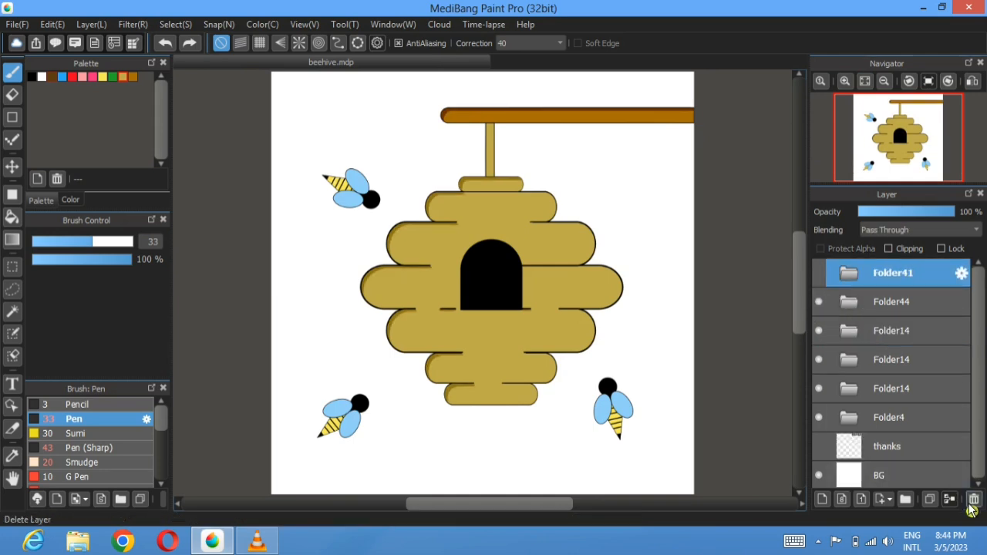
left_click(974, 500)
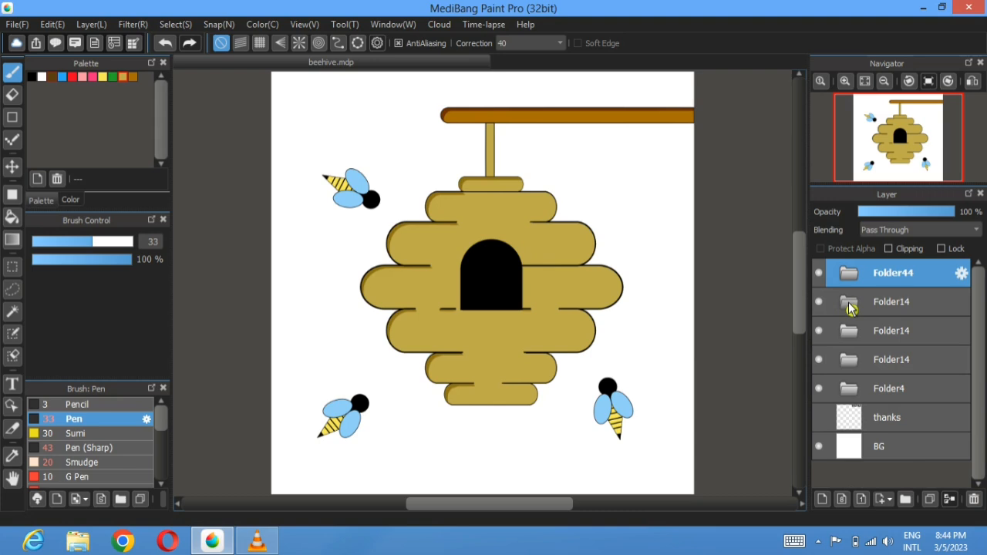
Step: Duplicate the lower-right bee's folder, the uppermost Folder14, and move the copy slightly to the right of the original
left_click(849, 303)
left_click(916, 339)
left_click(835, 358)
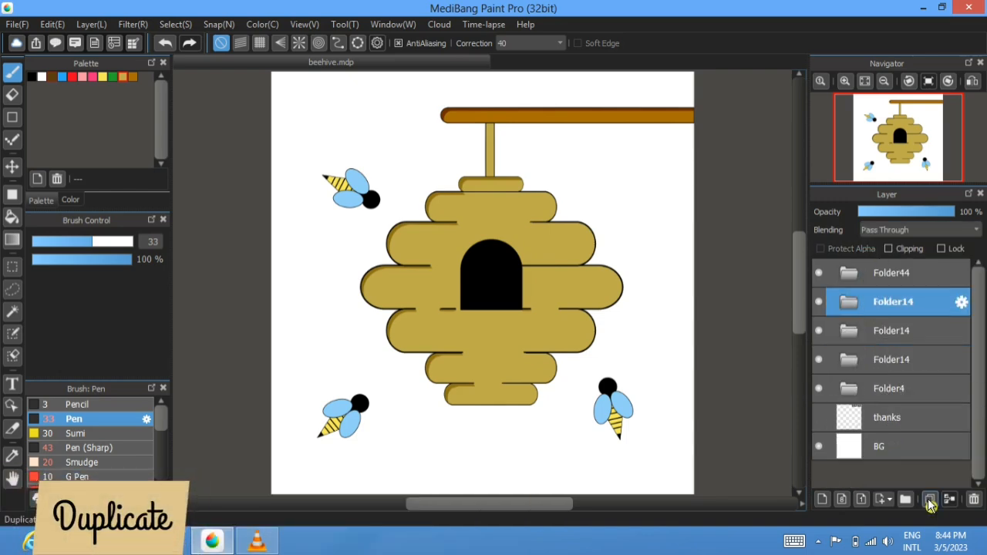
left_click(930, 500)
scroll(679, 401, "up", 5)
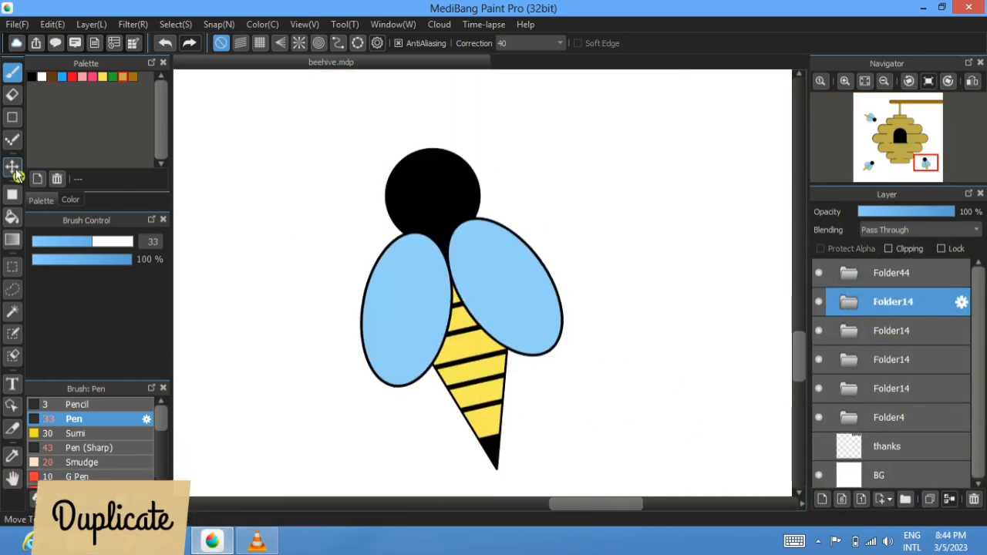
key("v")
left_click_drag(431, 297, 447, 295)
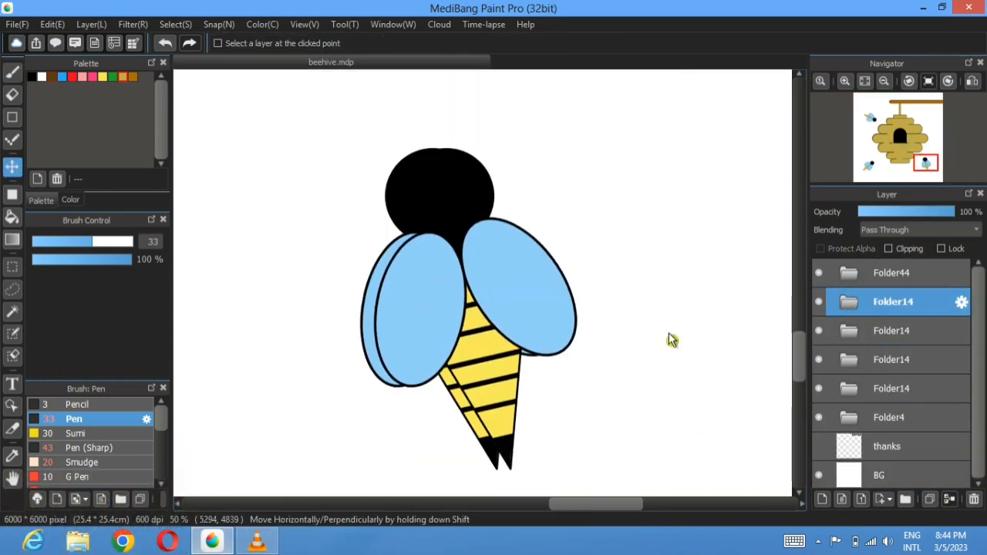
Step: Fill the exposed left edge of the lower-right bee's left wing with light blue on the original's Multiply layer Layer47
left_click(827, 330)
left_click(904, 368)
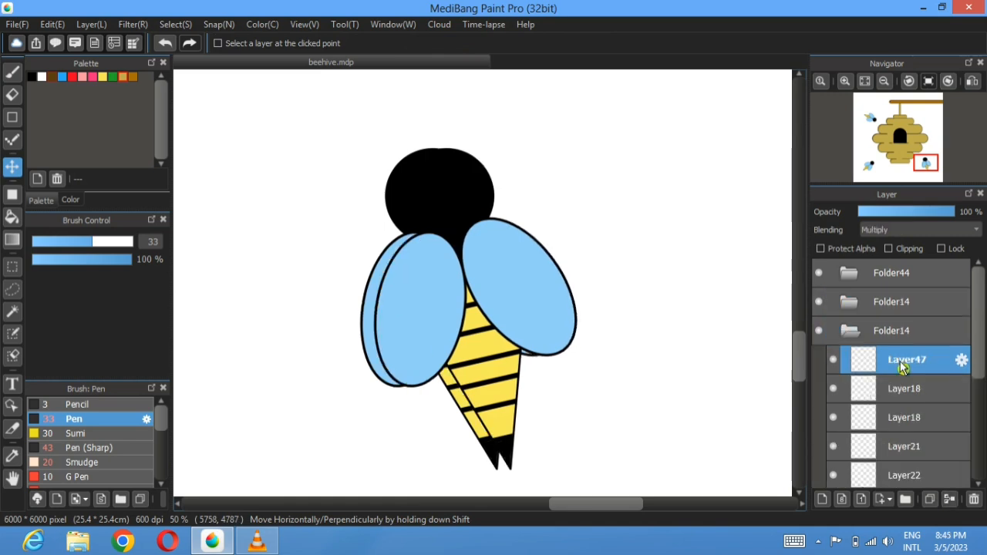
left_click(12, 217)
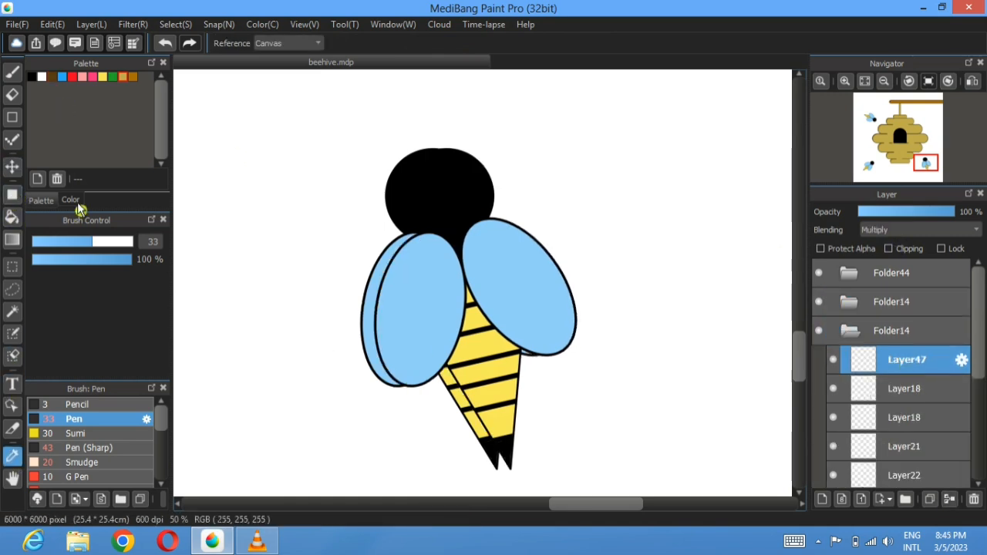
left_click(387, 275)
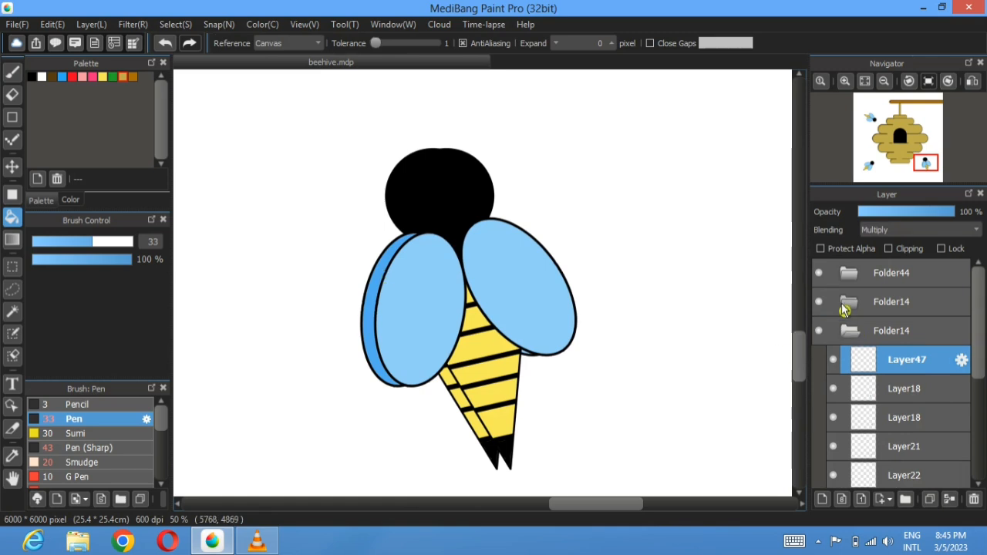
Step: Hide the copy's left wing, body and stripes, and fill the exposed edge of the original's right wing with light blue on Layer47
left_click(851, 327)
left_click(834, 360)
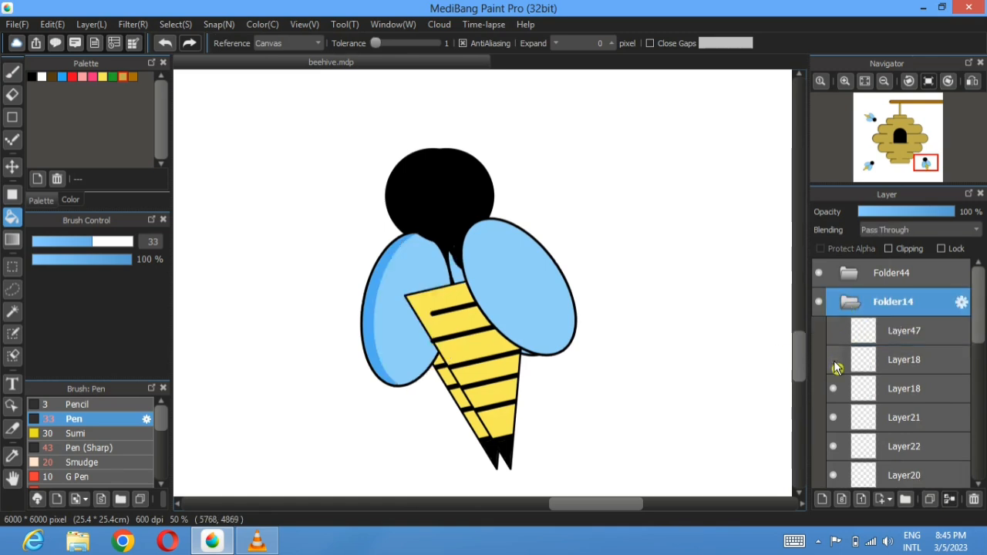
left_click(836, 390)
left_click(836, 389)
left_click(835, 418)
left_click(833, 477)
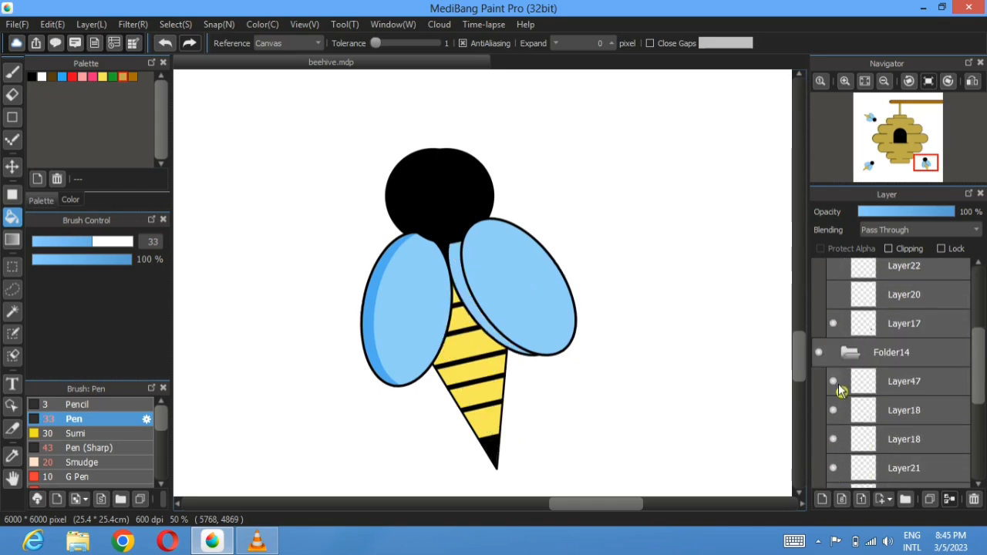
left_click(848, 381)
left_click(460, 270)
scroll(886, 319, "up", 3)
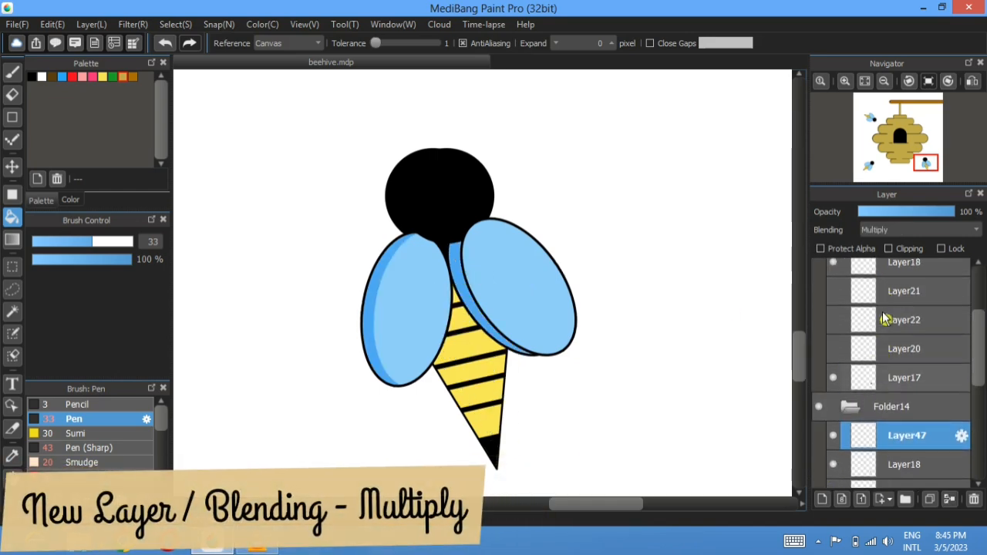
Step: Show the copy's body, add a Multiply layer to the original's folder, and fill the exposed body strip yellow with the stripes hidden
left_click(835, 351)
scroll(870, 412, "down", 4)
left_click(823, 503)
left_click(908, 229)
left_click(880, 254)
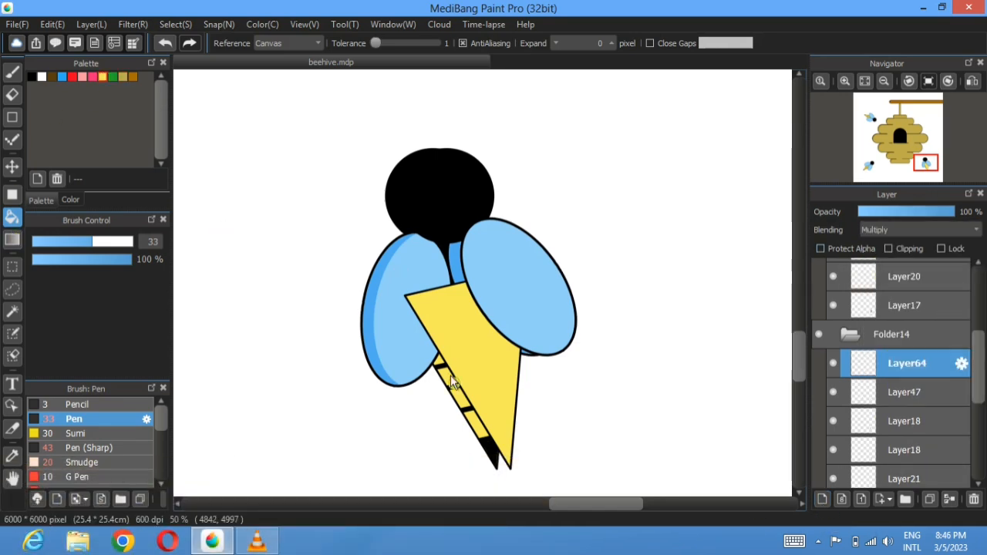
scroll(833, 432, "down", 1)
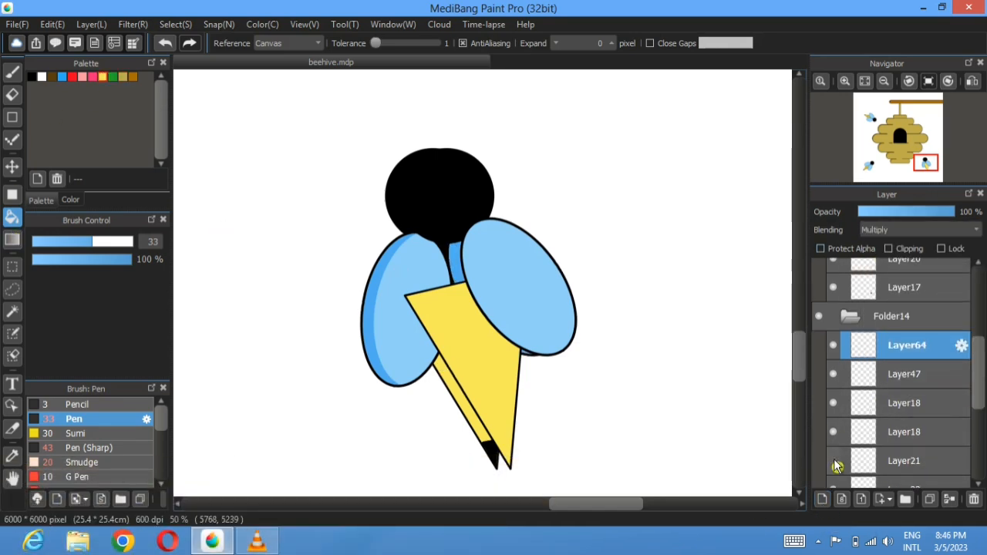
left_click(482, 428)
Step: Hide the copy's head and fill the missed upper part of the right wing's shadow with light blue on Layer47
scroll(820, 324, "up", 5)
left_click(820, 290)
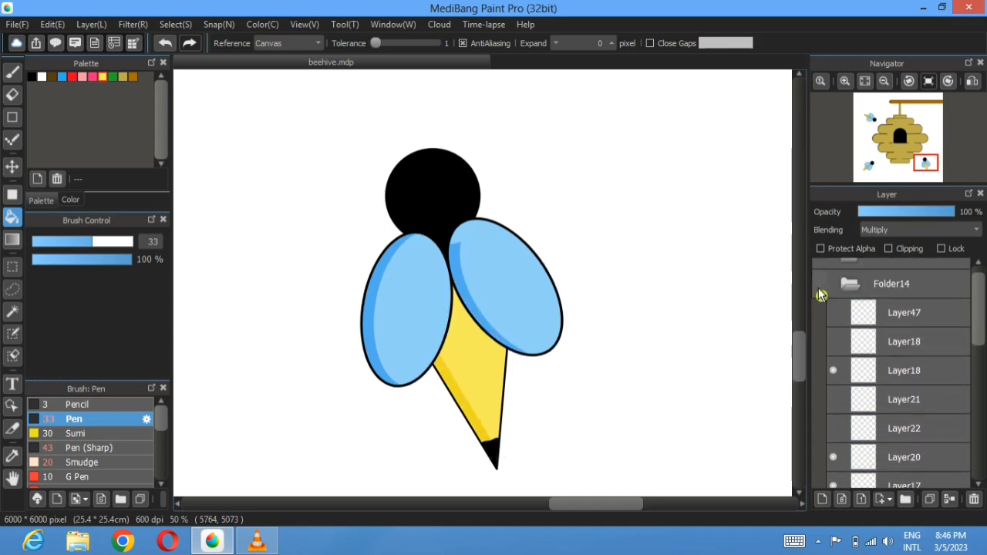
left_click(820, 291)
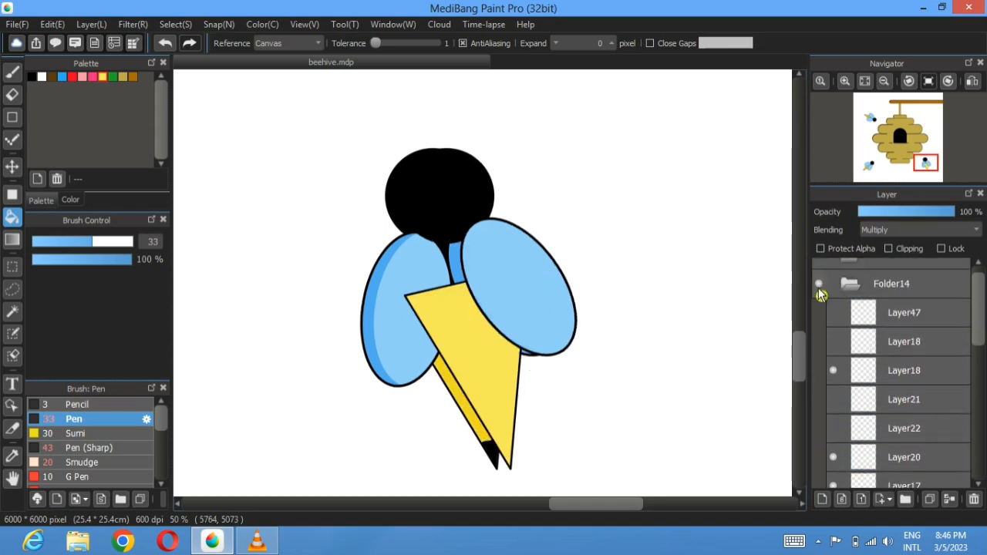
scroll(833, 450, "down", 2)
left_click(834, 450)
scroll(880, 402, "down", 5)
left_click(883, 446)
left_click(11, 457)
key("g")
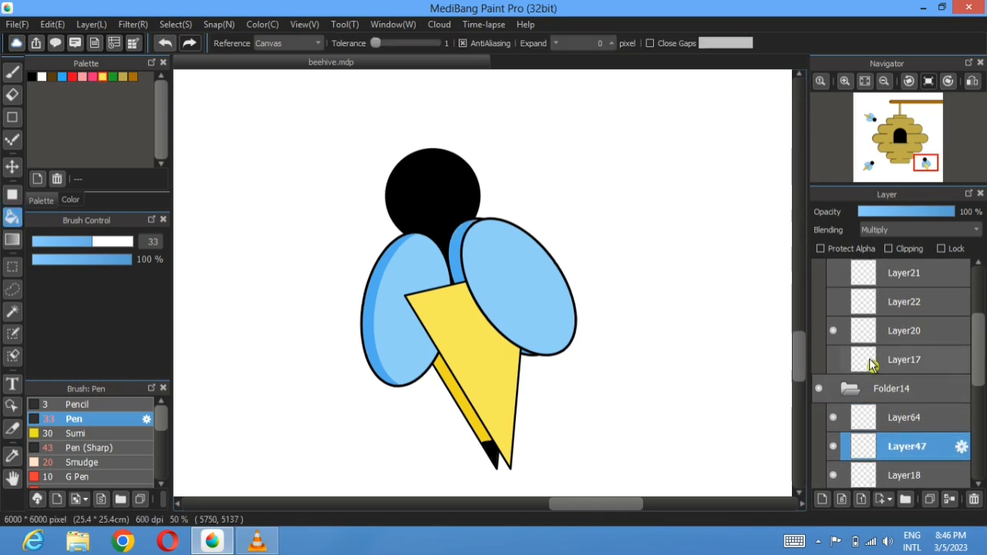
Step: Collapse and hide the offset copy's folder, and redisplay the original bee's body stripes
scroll(872, 363, "up", 10)
left_click(850, 301)
left_click(820, 302)
scroll(837, 371, "down", 3)
left_click(835, 422)
scroll(879, 393, "down", 3)
scroll(899, 339, "up", 5)
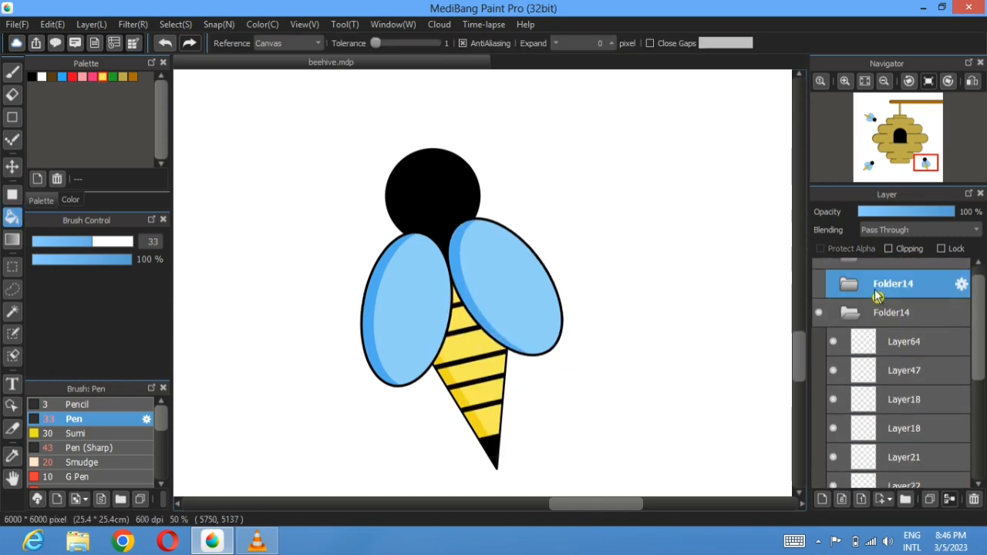
Step: Collapse the original lower-right bee's folder and delete its offset copy, the uppermost Folder14
left_click(819, 285)
left_click(851, 314)
left_click(820, 330)
left_click(820, 330)
left_click(821, 300)
left_click(887, 302)
left_click(976, 501)
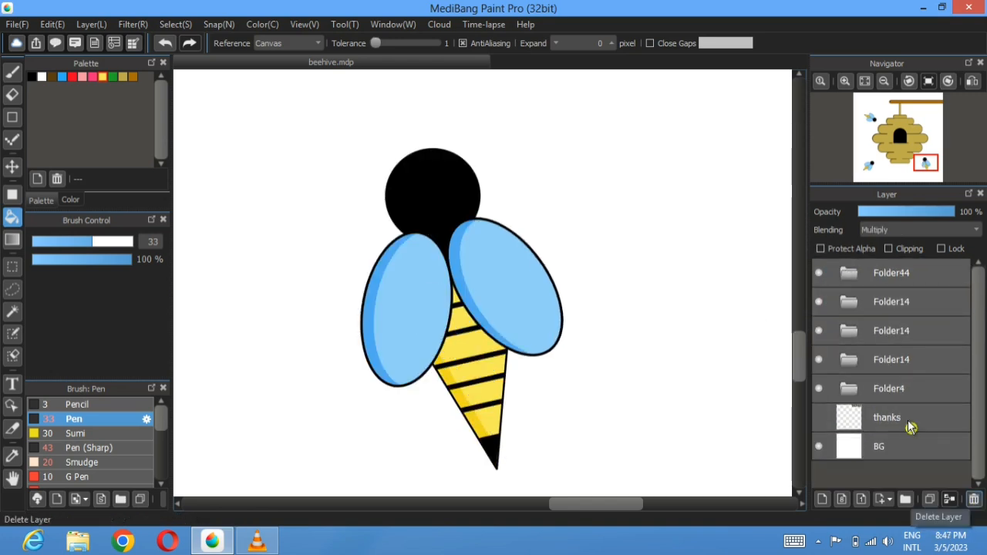
Step: Duplicate the lower-left bee's folder, the second Folder14, and move the copy slightly to the right of the original
left_click(887, 331)
left_click(930, 499)
left_click(910, 179)
left_click(880, 168)
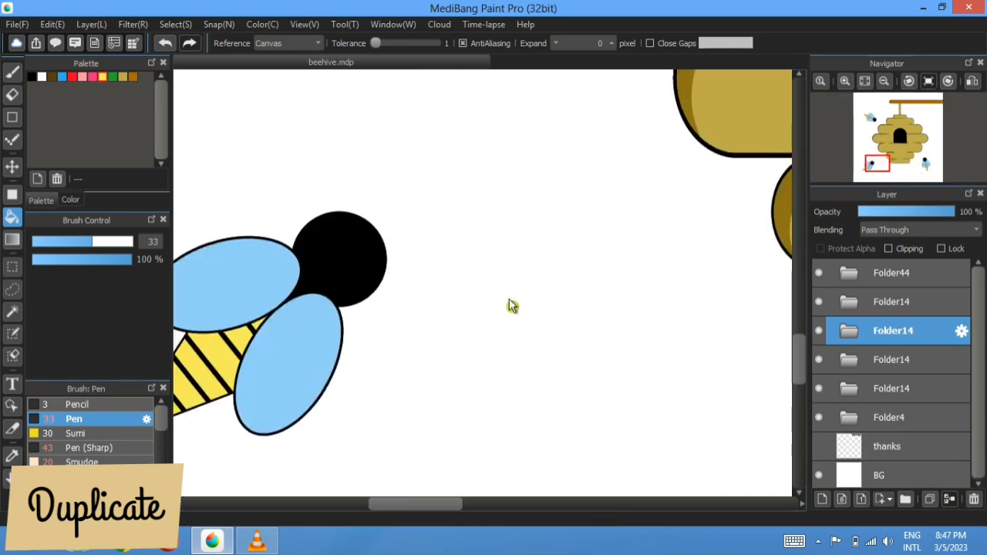
left_click_drag(354, 330, 566, 286)
left_click(11, 166)
left_click_drag(480, 271, 502, 273)
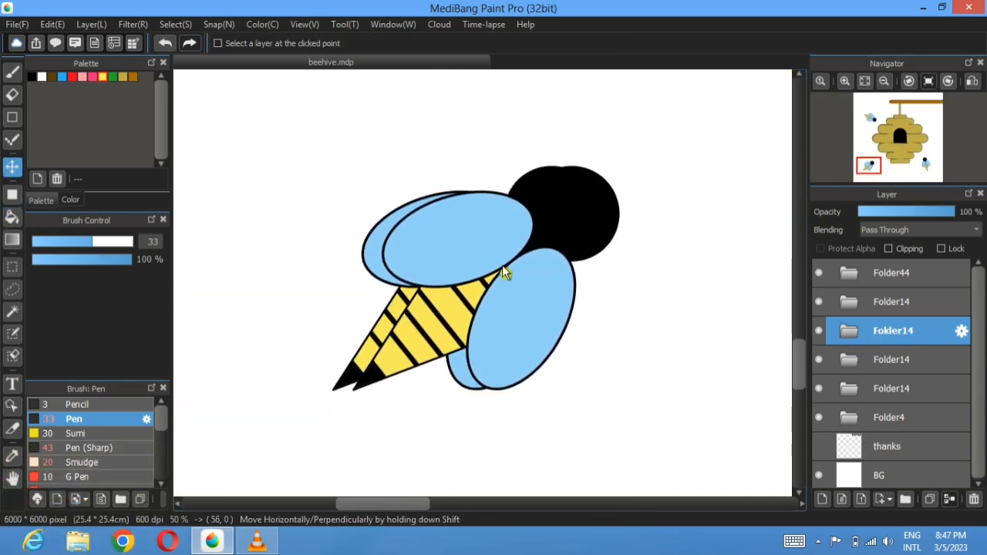
Step: Add a Multiply layer to the original lower-left bee's folder and fill the upper wing's exposed left edge with light blue
left_click(852, 359)
left_click(822, 500)
left_click(886, 230)
left_click(883, 259)
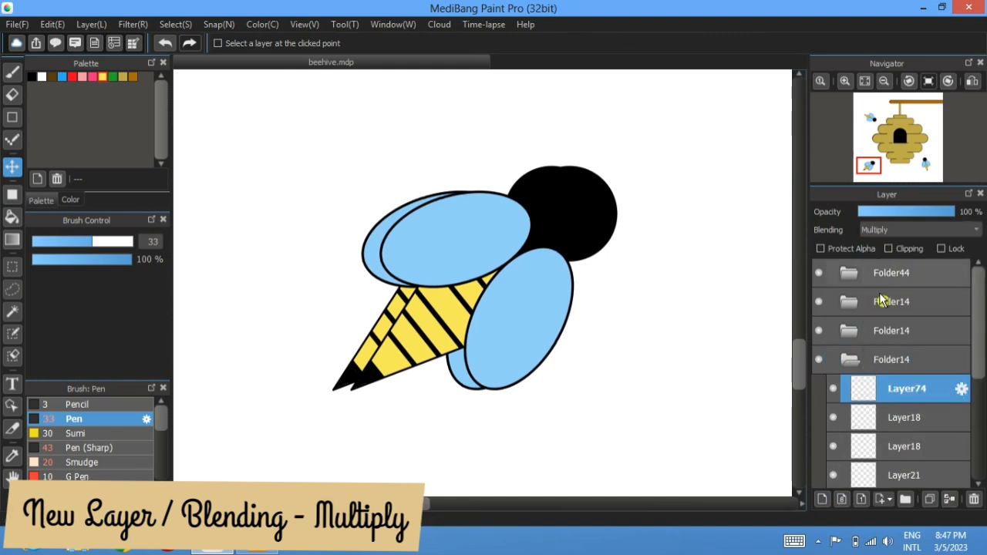
left_click(11, 217)
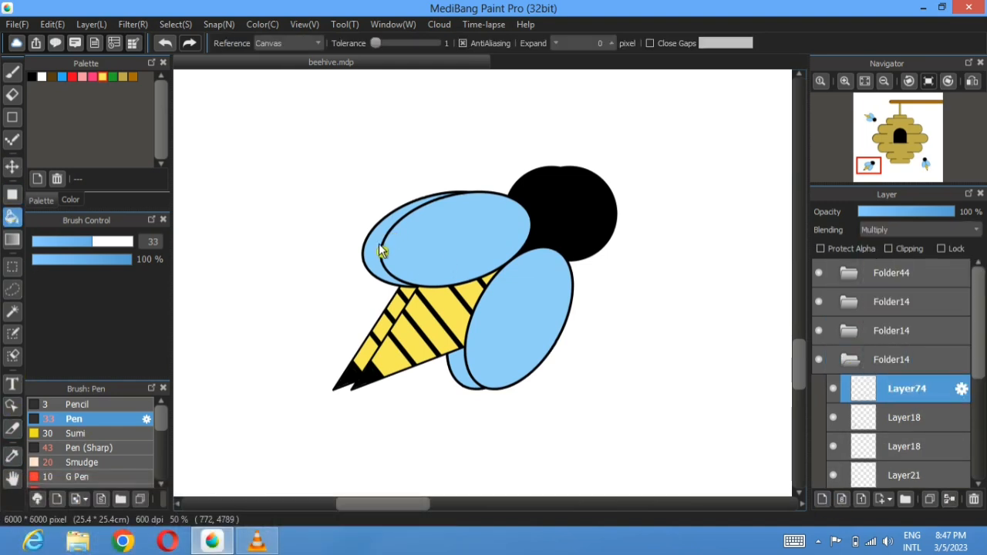
left_click(381, 251)
Step: Hide the copy's upper wing, body, stripes and head, and fill the original lower wing's exposed edge with light blue on Layer74
left_click(850, 330)
left_click(833, 360)
left_click(833, 389)
left_click(834, 389)
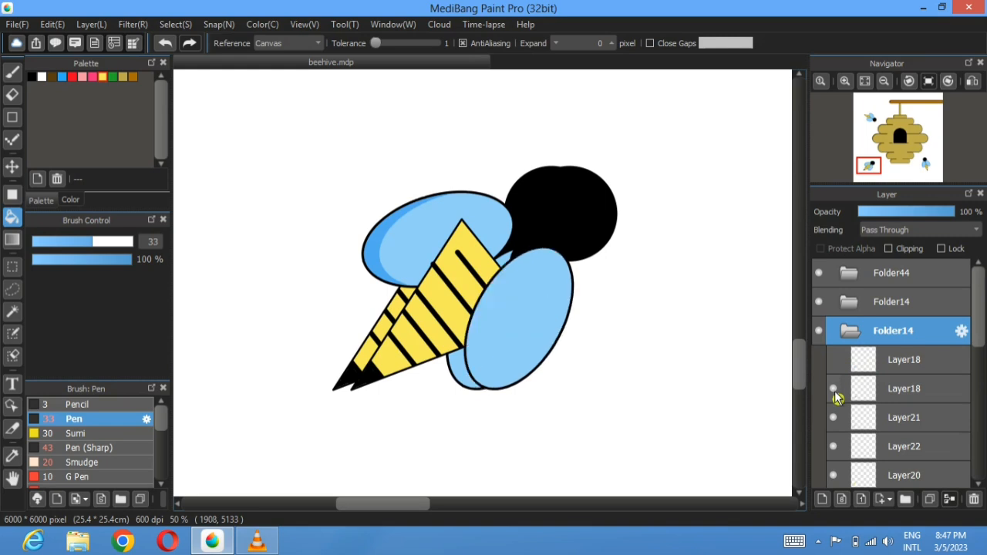
left_click(833, 418)
scroll(838, 454, "down", 1)
left_click(834, 420)
left_click(834, 450)
scroll(836, 450, "down", 2)
left_click(879, 401)
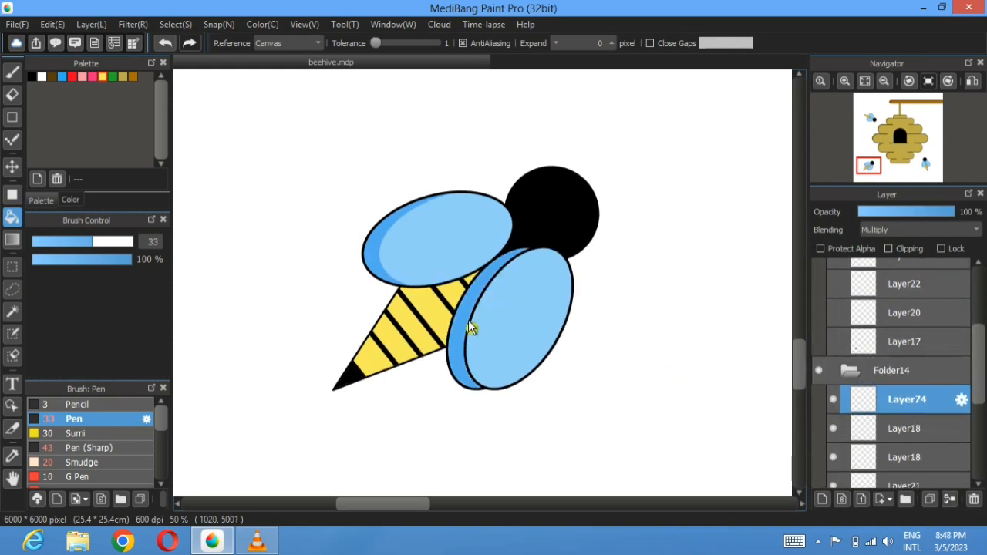
Step: Show the copy's body, add another Multiply layer to the original's folder, and fill the exposed body strip yellow with the stripes hidden
left_click(833, 312)
left_click(824, 499)
left_click(918, 229)
left_click(890, 251)
scroll(836, 313, "down", 1)
scroll(840, 324, "down", 3)
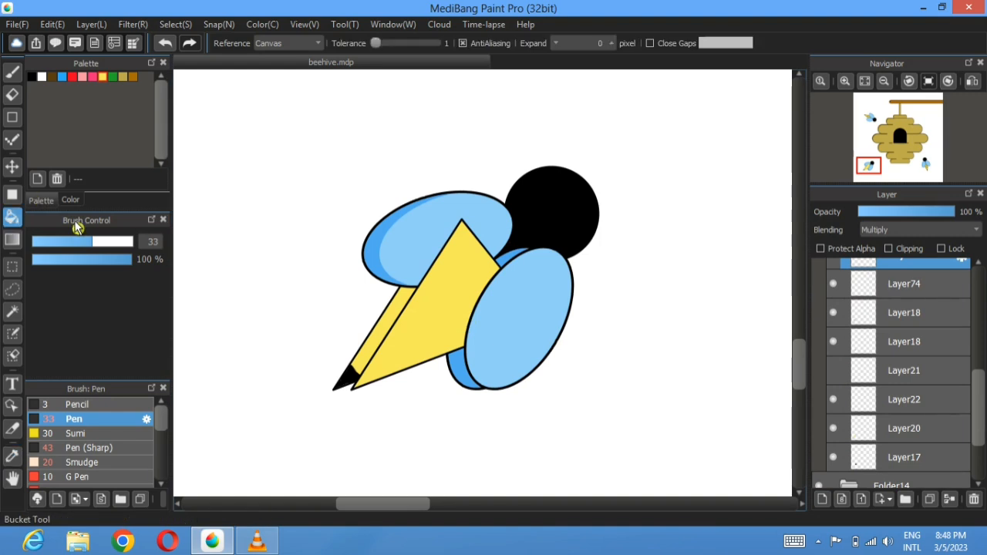
left_click(399, 318)
Step: Redisplay the lower-left bee's stripes, delete its offset copy, and collapse the original's folder
left_click(833, 370)
scroll(839, 370, "up", 4)
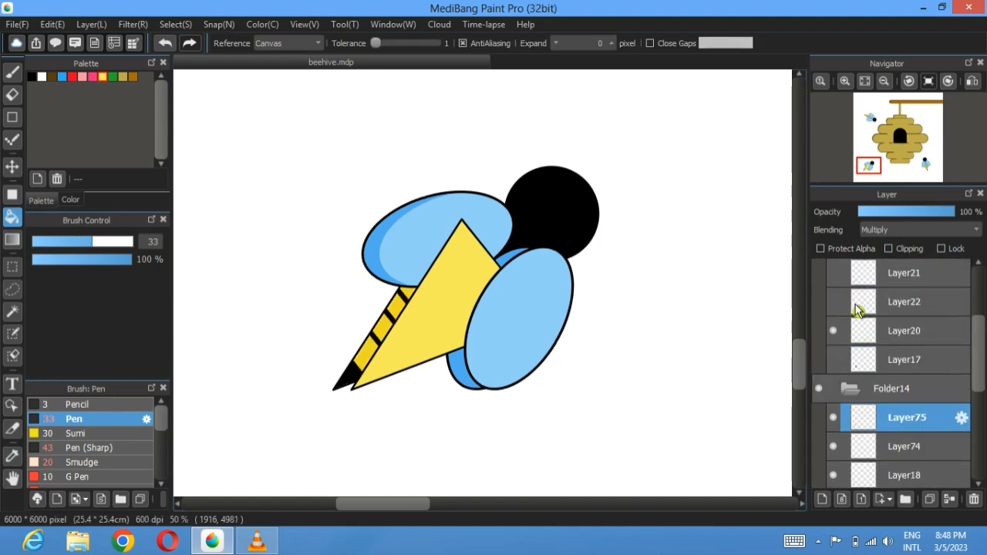
left_click(834, 331)
scroll(839, 334, "up", 4)
left_click(819, 331)
left_click(854, 334)
left_click(974, 499)
left_click(847, 334)
Step: Duplicate the upper-left bee's folder, the lowest Folder14, and move the copy slightly to the right of the original
left_click(914, 360)
left_click(930, 501)
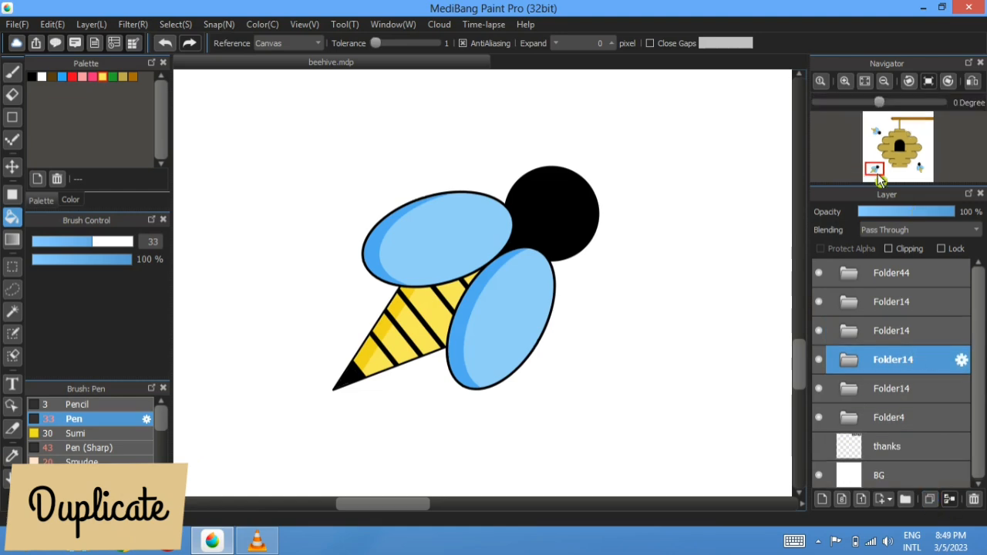
left_click(879, 133)
left_click(12, 168)
left_click_drag(460, 180, 476, 187)
Step: Add a Multiply layer at the top of the original upper-left bee's folder
left_click(849, 389)
left_click(948, 425)
left_click(823, 499)
left_click(888, 231)
left_click(873, 262)
Step: Hide the copy's body, stripes and head, and fill the exposed left edges of both original wings with light blue on Layer85
left_click(13, 216)
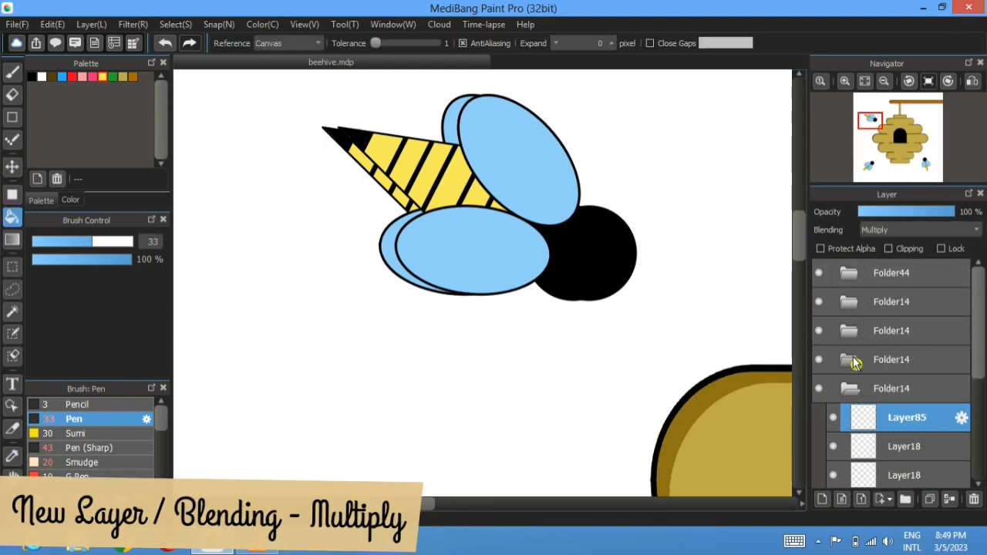
left_click(838, 359)
left_click(835, 381)
left_click(834, 381)
left_click(835, 410)
left_click(835, 437)
scroll(834, 436, "down", 1)
left_click(834, 415)
left_click(834, 443)
scroll(836, 443, "down", 1)
left_click(844, 446)
left_click(462, 152)
left_click(396, 258)
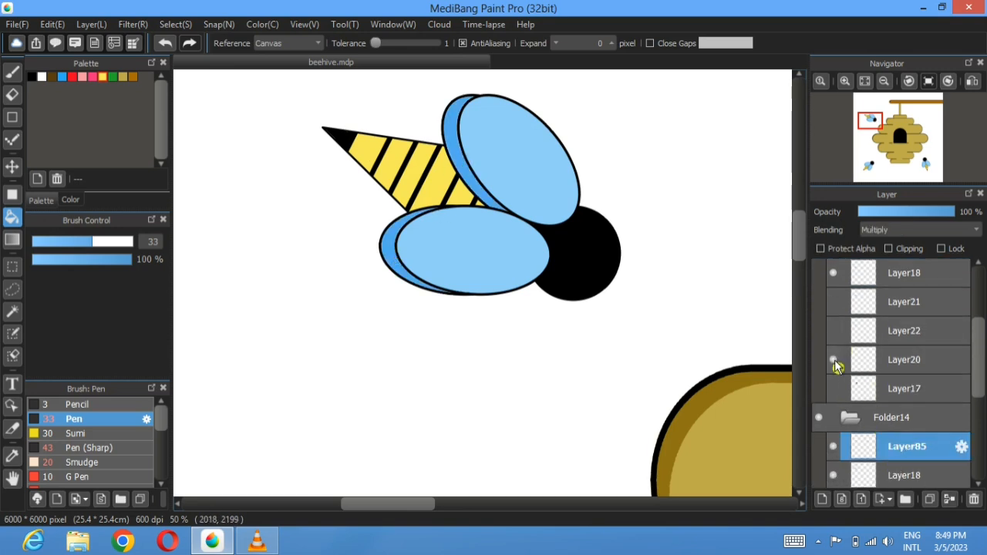
Step: Show the copy's body, hide the original upper-left bee's stripes, and add another Multiply layer to the original's folder
left_click(833, 359)
scroll(836, 359, "down", 2)
left_click(835, 357)
scroll(836, 357, "up", 3)
left_click(823, 500)
left_click(887, 230)
left_click(880, 248)
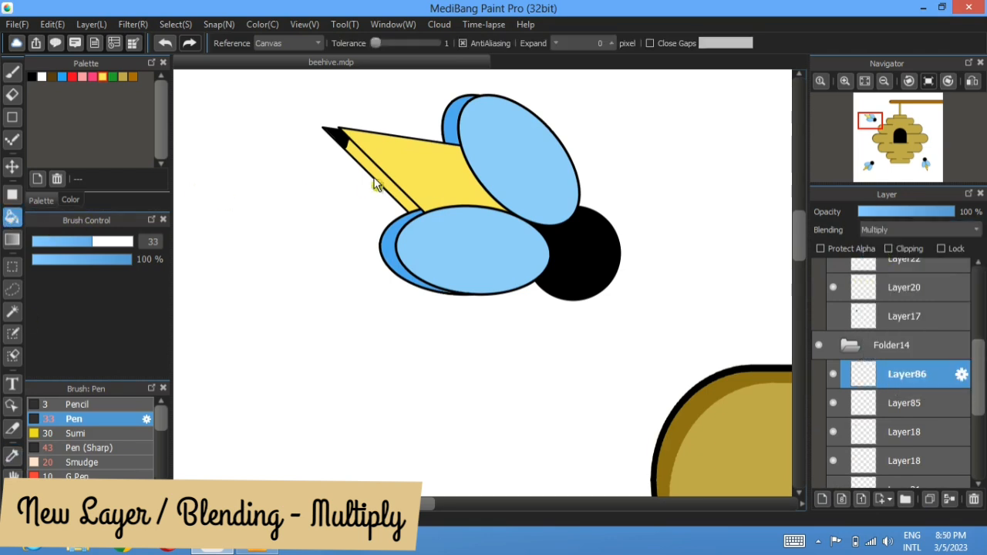
Step: Fill the upper-left bee's exposed body strip with yellow, redisplay its stripes, and delete the offset copy
scroll(897, 316, "up", 3)
left_click(850, 287)
scroll(835, 403, "down", 1)
left_click(833, 402)
scroll(856, 363, "up", 2)
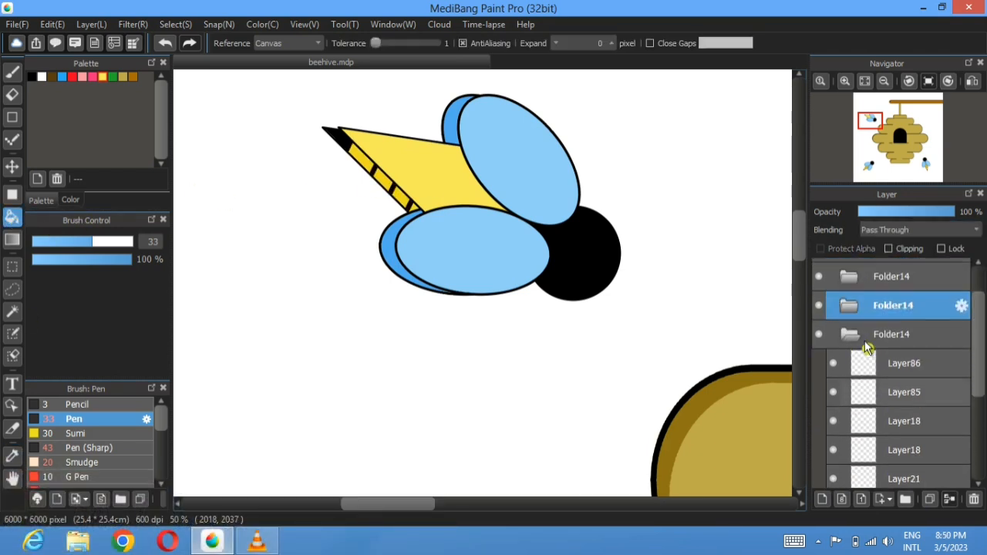
left_click(974, 500)
left_click(852, 330)
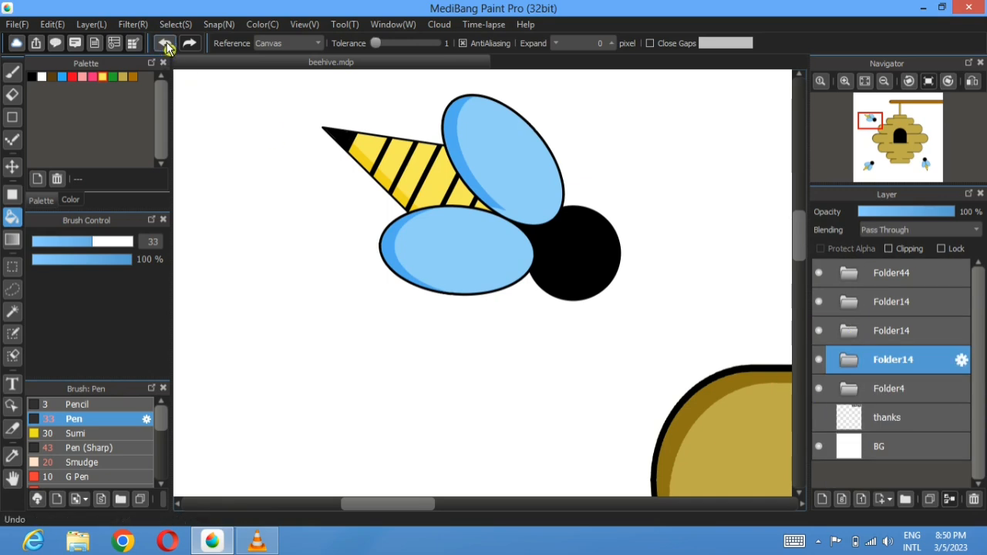
Step: Undo the copy's deletion, leave only its upper wing visible, and fill the missing part of the original wing's shadow on Layer85
left_click(852, 361)
scroll(855, 370, "down", 3)
left_click(833, 414)
left_click(836, 327)
scroll(866, 387, "down", 3)
left_click(834, 404)
left_click(834, 405)
left_click(887, 404)
left_click(12, 455)
key("g")
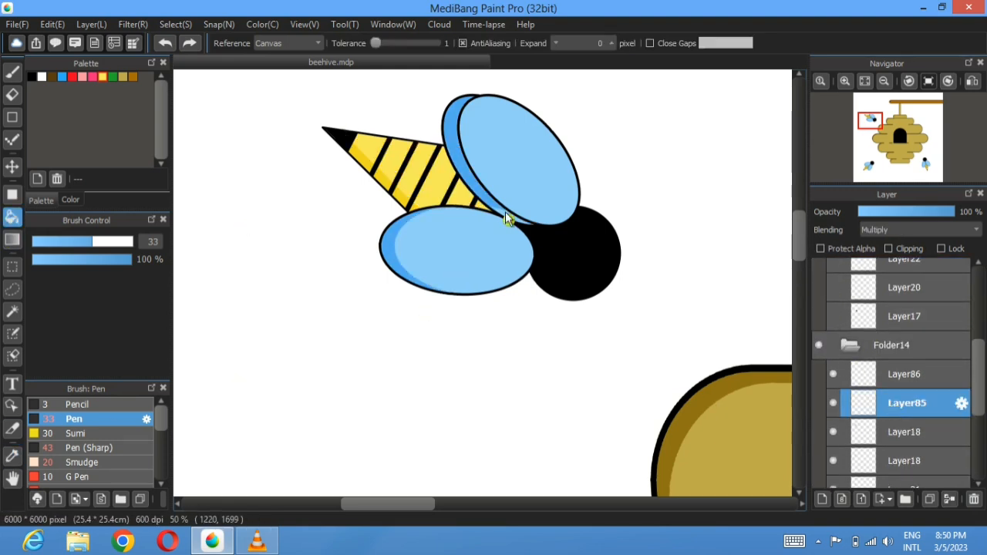
Step: Hide and delete the upper-left bee's offset copy, fit the whole drawing in view, and collapse the original's folder
scroll(505, 212, "up", 3)
scroll(880, 309, "up", 3)
left_click(874, 323)
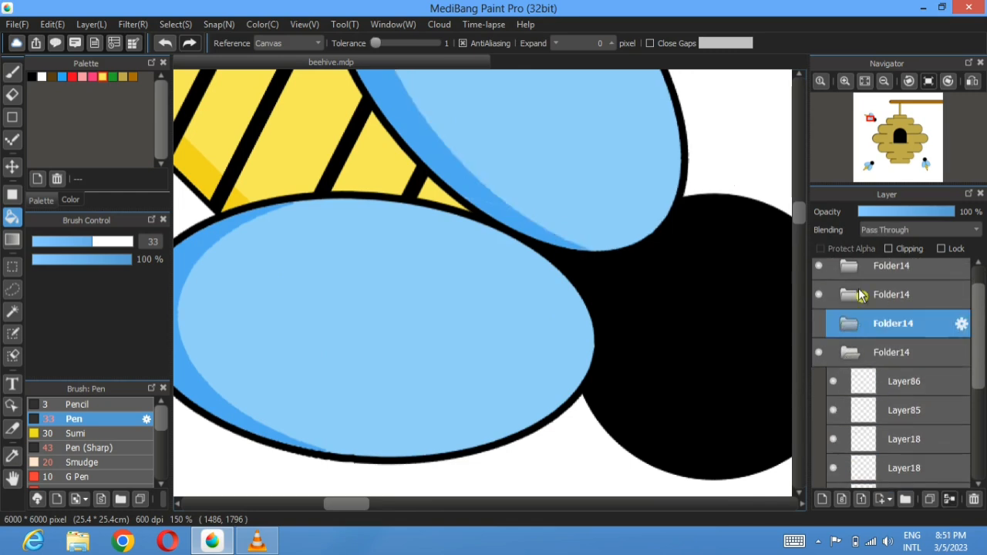
left_click(870, 83)
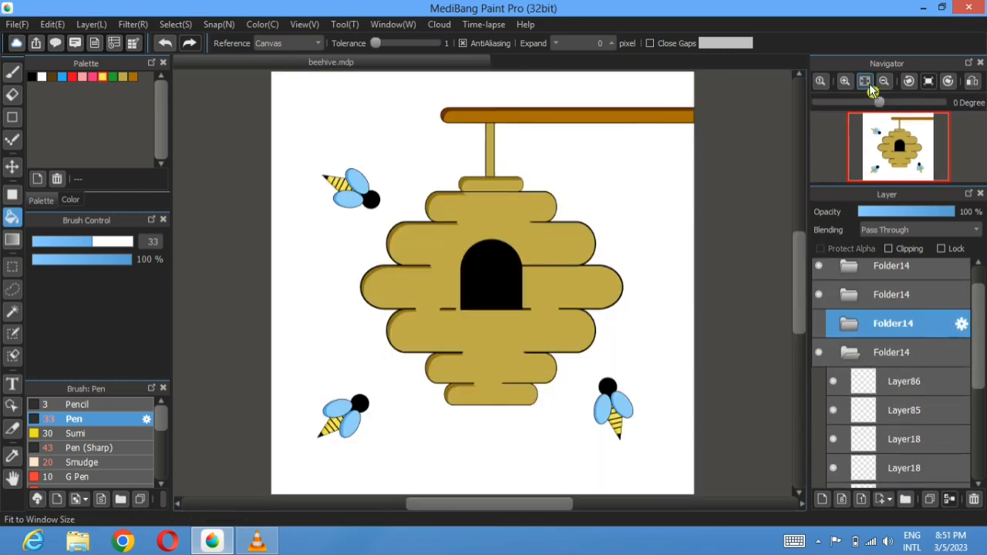
left_click(974, 500)
scroll(863, 397, "down", 3)
scroll(864, 397, "up", 2)
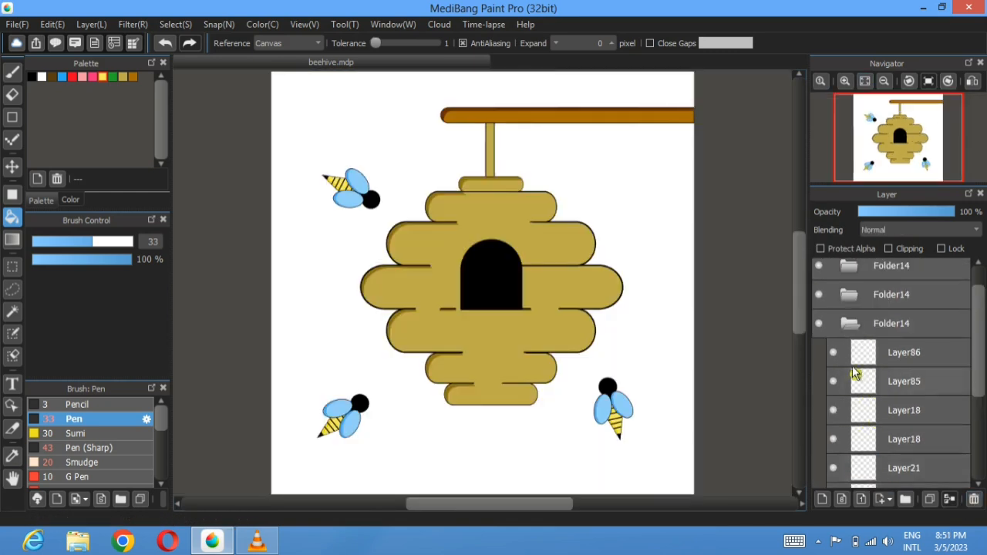
left_click(848, 331)
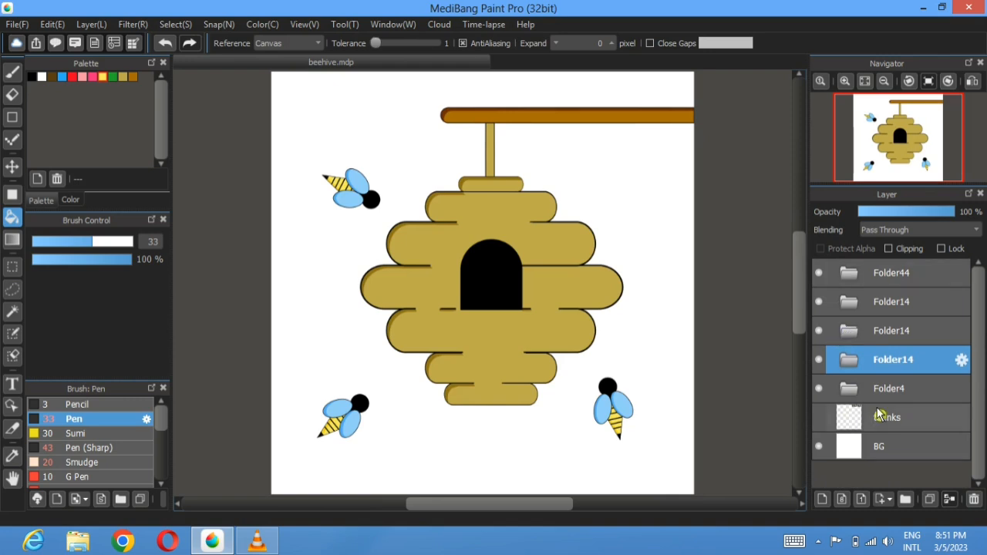
Step: Show the "thanks" layer and move its THANKS lettering to the upper-left corner of the canvas
left_click(821, 420)
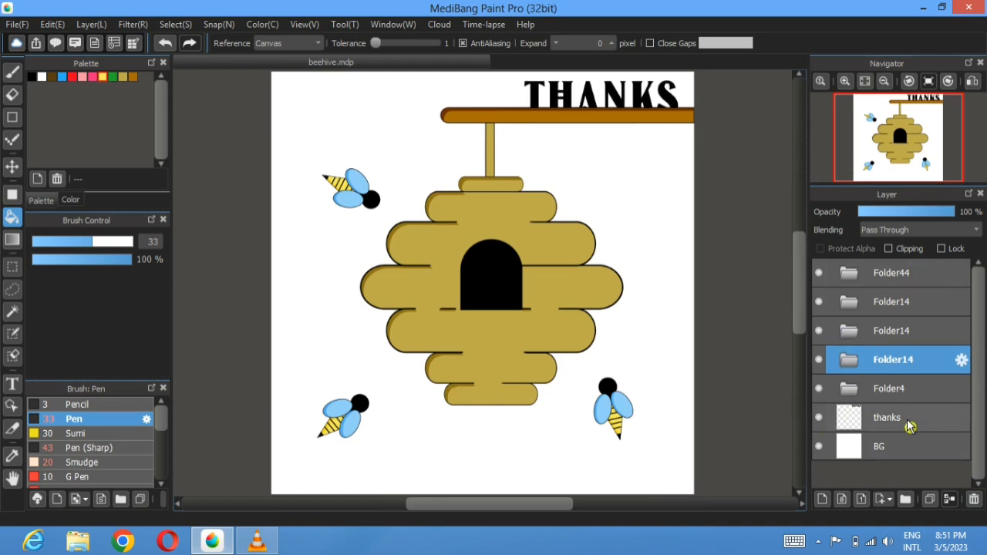
left_click(907, 419)
left_click(12, 167)
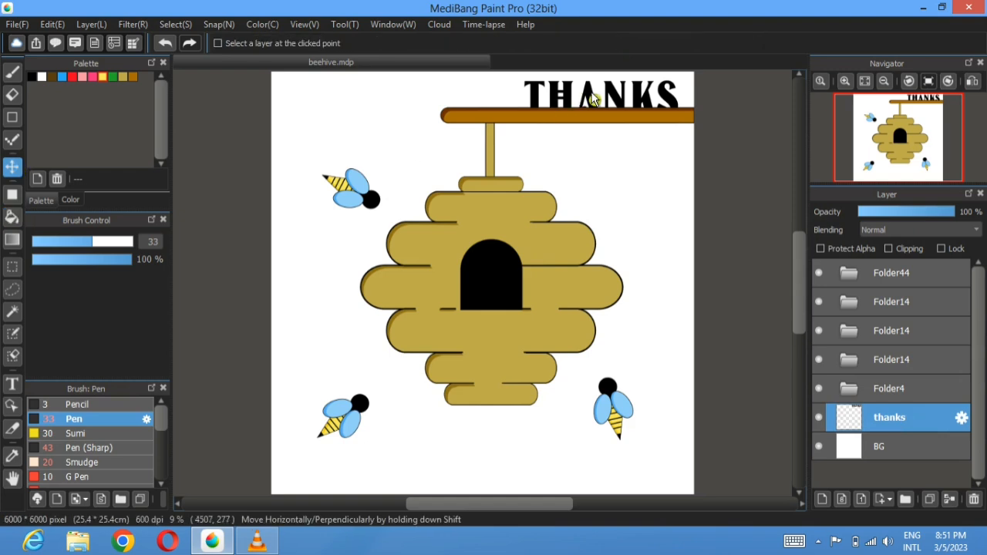
left_click_drag(530, 92, 281, 93)
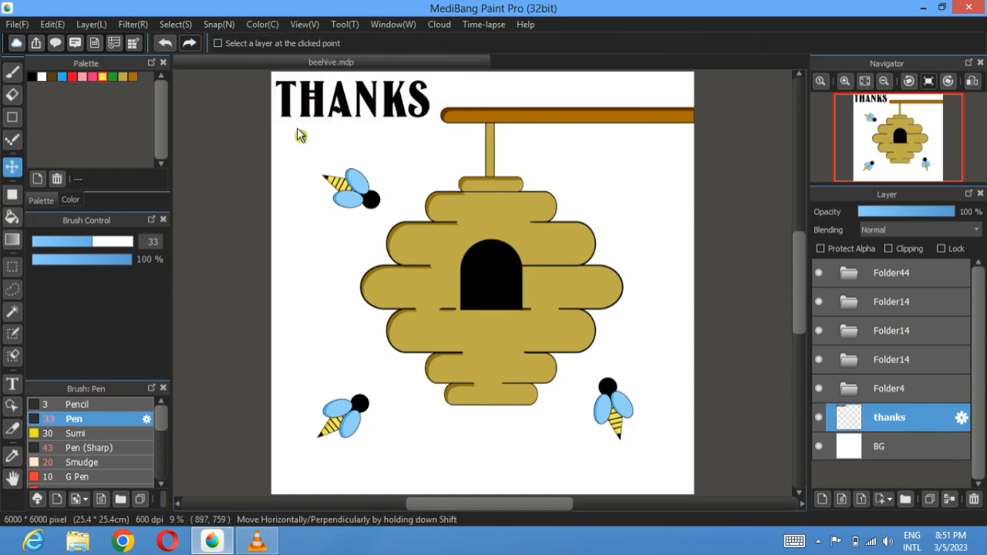
Step: Draw a small red heart with the Pen brush to the right of the hive's top and fill it red
left_click(11, 71)
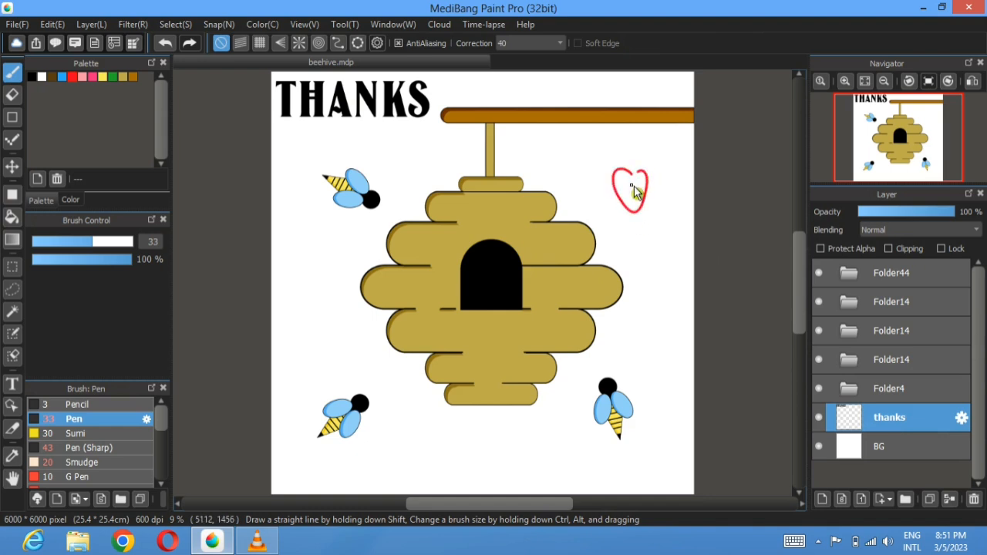
scroll(632, 172, "up", 1)
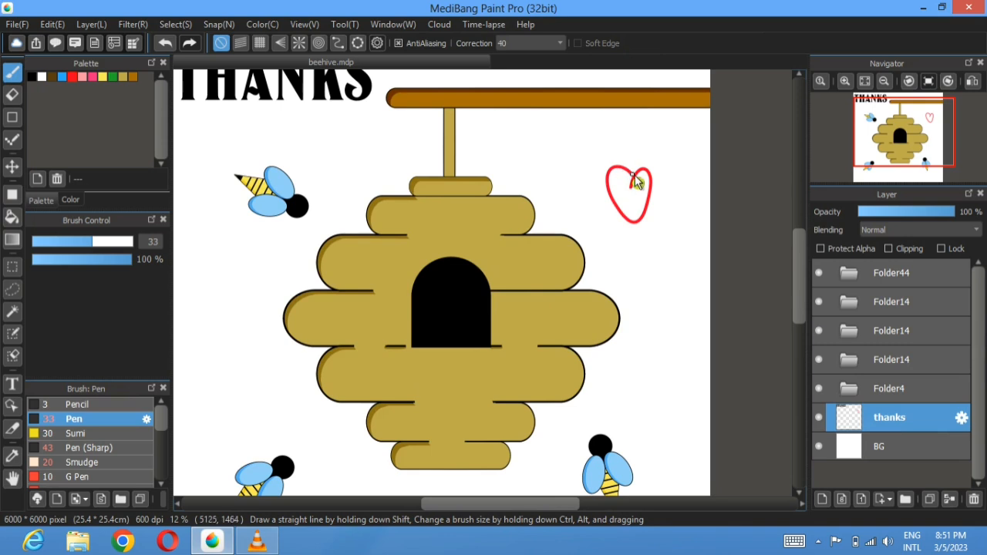
key("g")
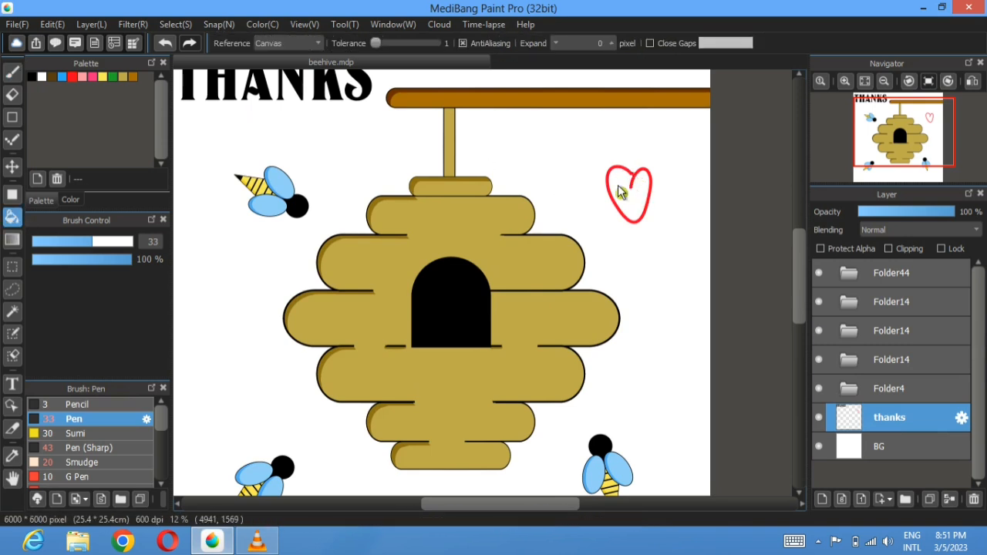
left_click(618, 184)
scroll(618, 199, "up", 1)
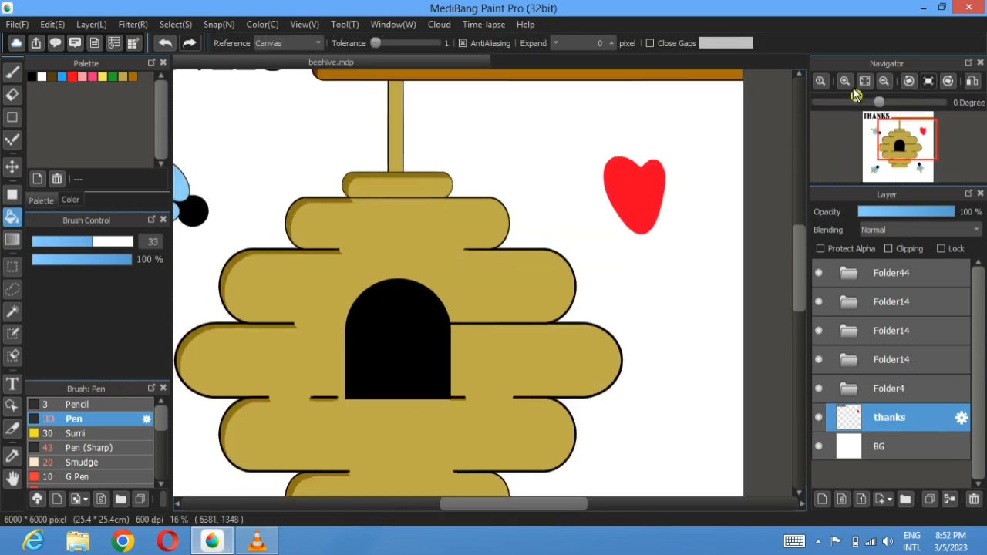